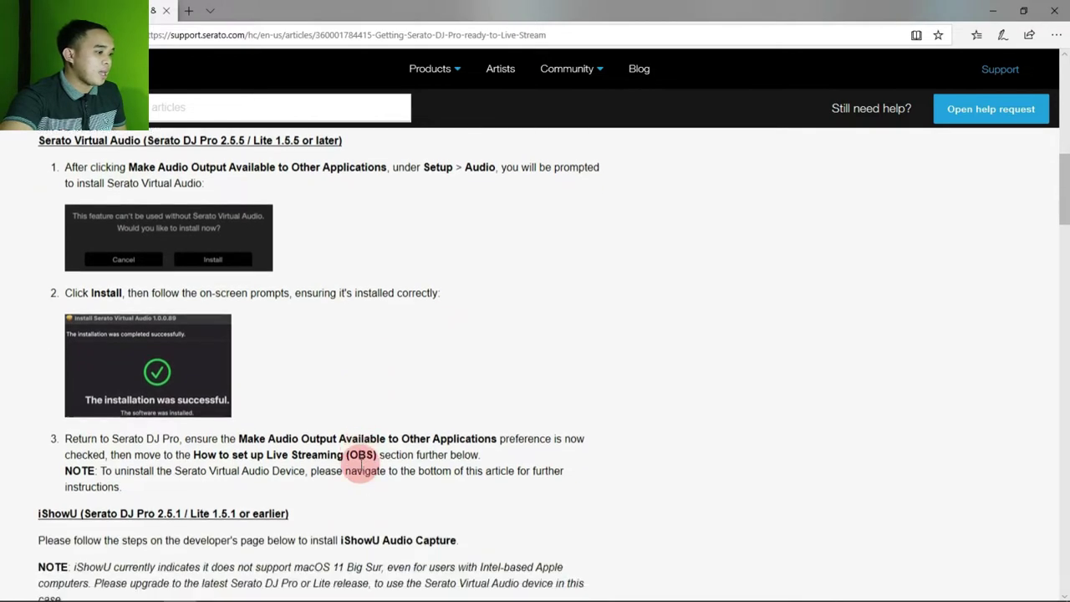
# Review the support article's Mac and Windows instructions for installing the virtual audio device, including the Virtual Audio Cable Lite download.
pyautogui.scroll(-3, 360, 466)
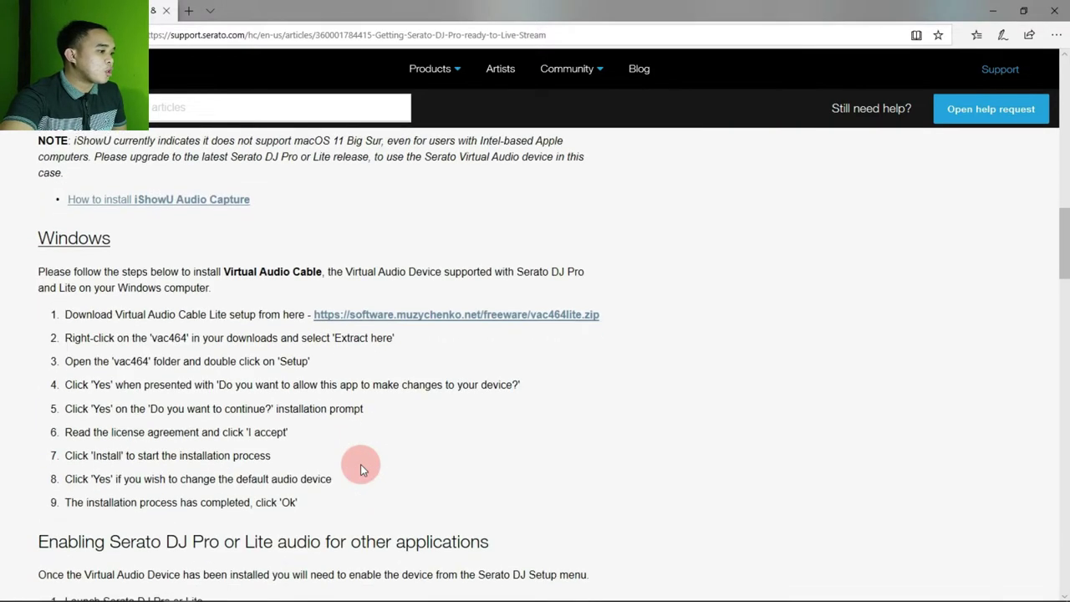
pyautogui.scroll(-1, 294, 190)
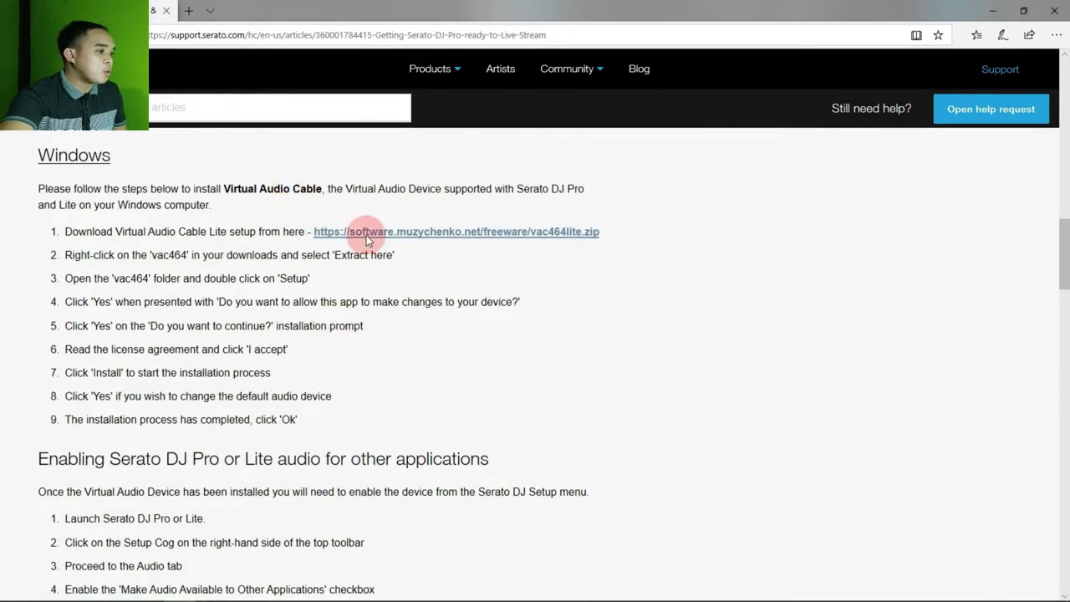
pyautogui.scroll(1, 357, 314)
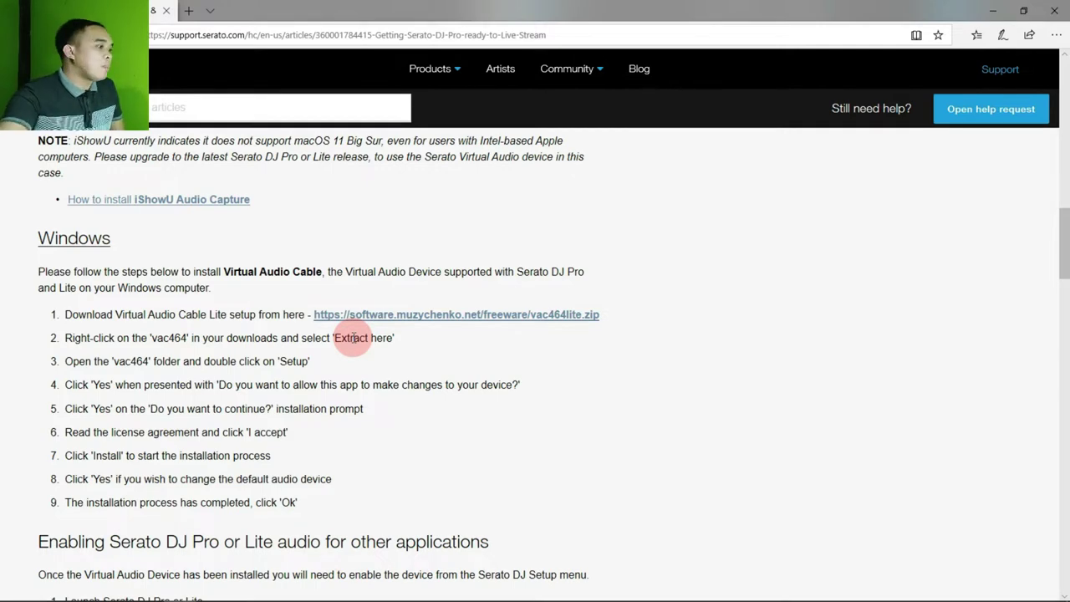
pyautogui.scroll(5, 219, 331)
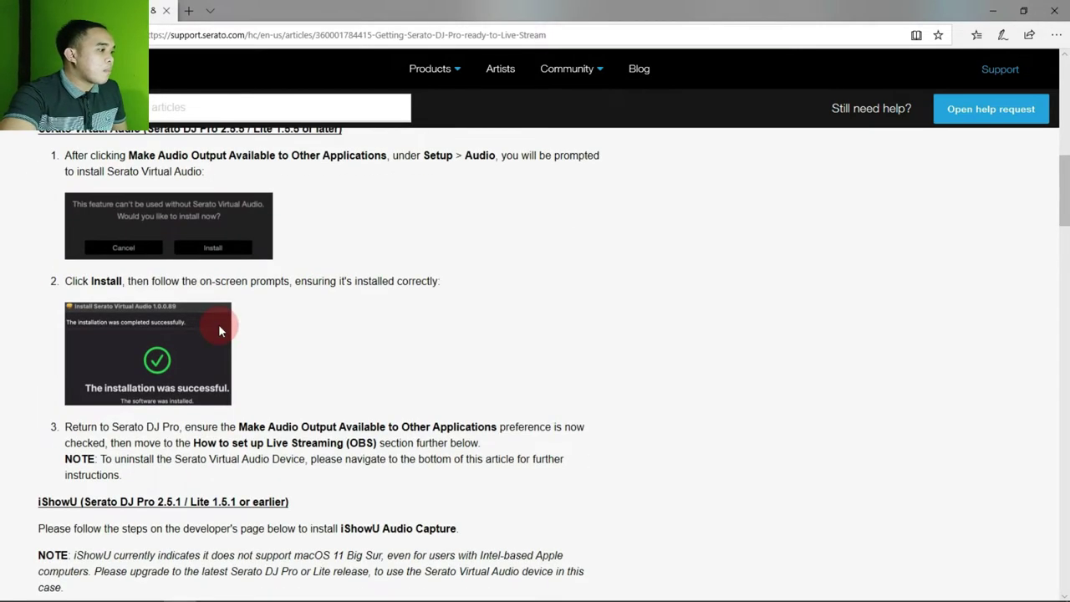
pyautogui.scroll(2, 219, 332)
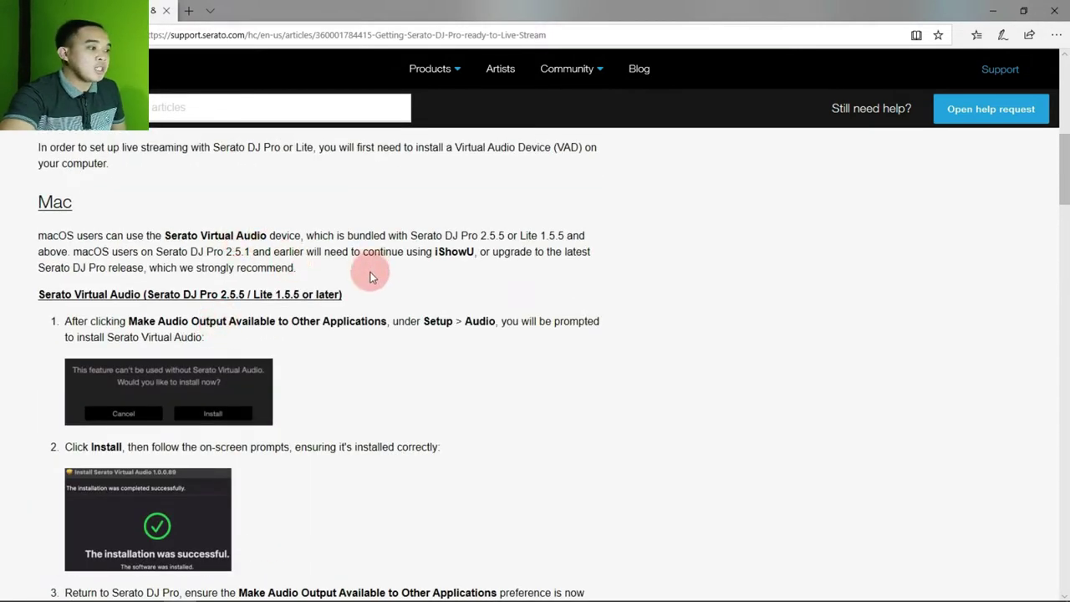
pyautogui.scroll(-2, 390, 433)
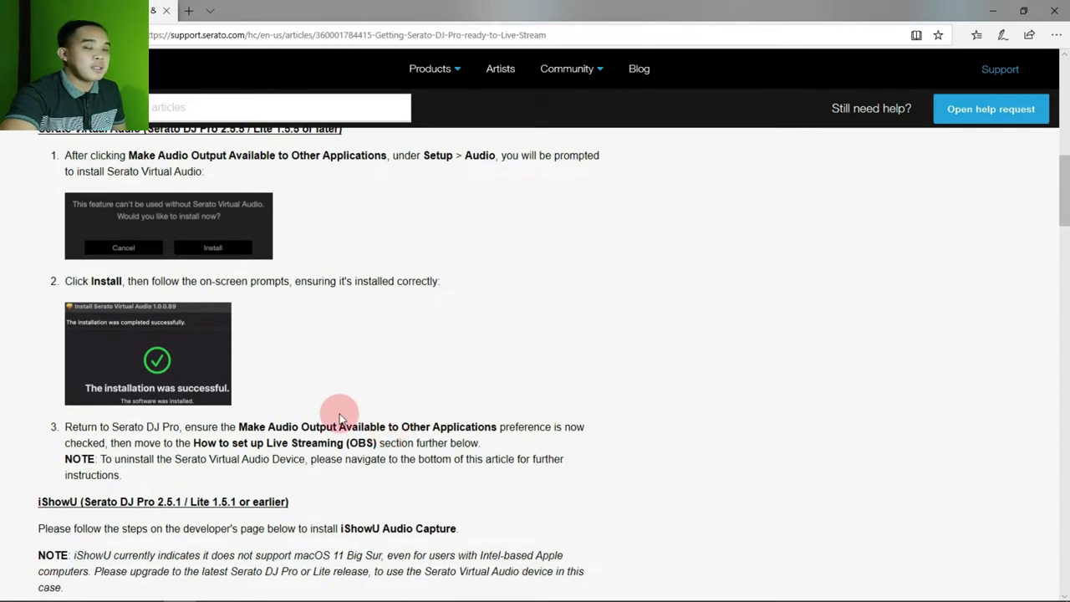
pyautogui.scroll(-3, 341, 443)
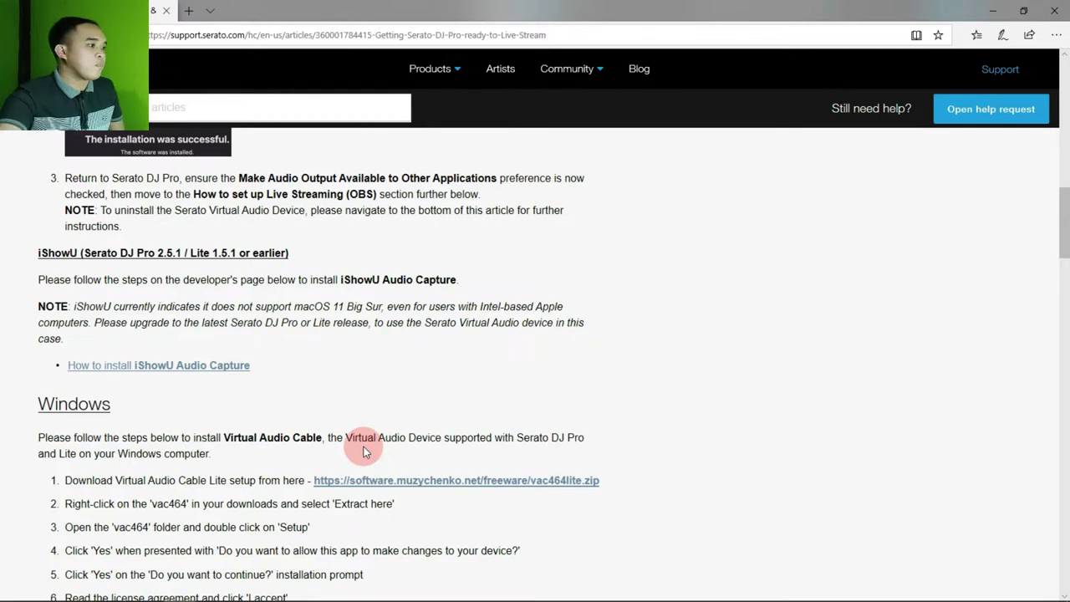
# Minimize the browser and Serato DJ Pro, and move the serato visual audio cable archive to an empty area of the desktop.
pyautogui.click(1035, 108)
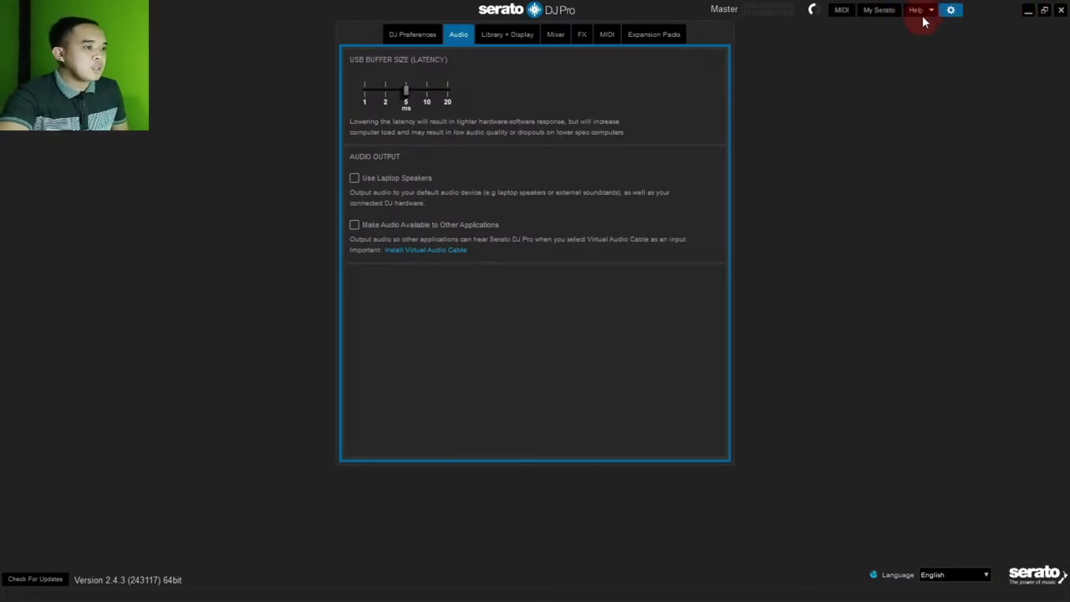
pyautogui.click(1028, 10)
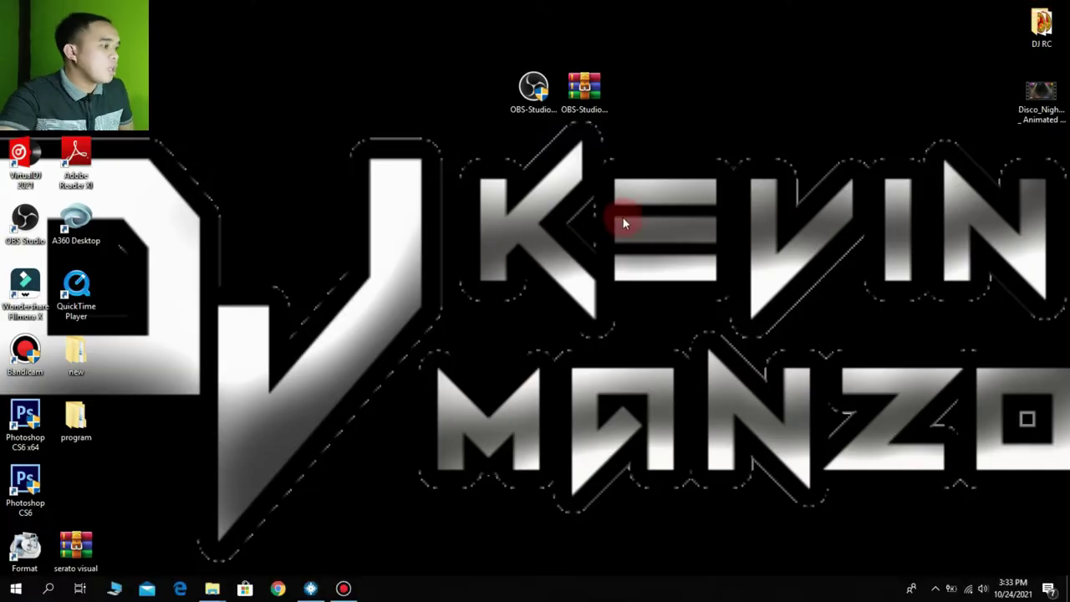
pyautogui.moveTo(76, 545); pyautogui.dragTo(692, 120)
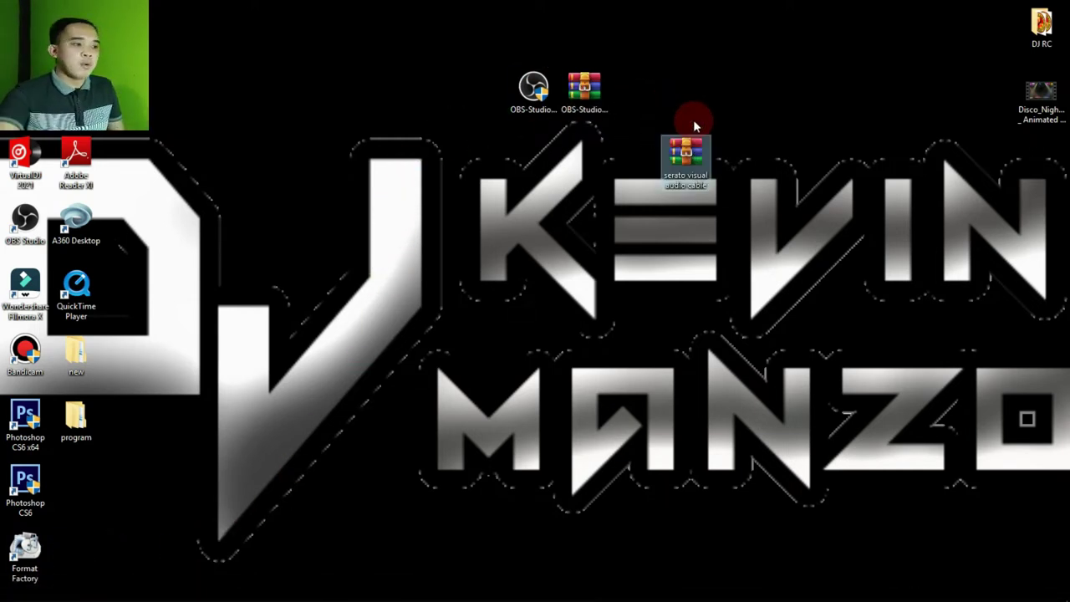
pyautogui.moveTo(684, 155); pyautogui.dragTo(430, 89)
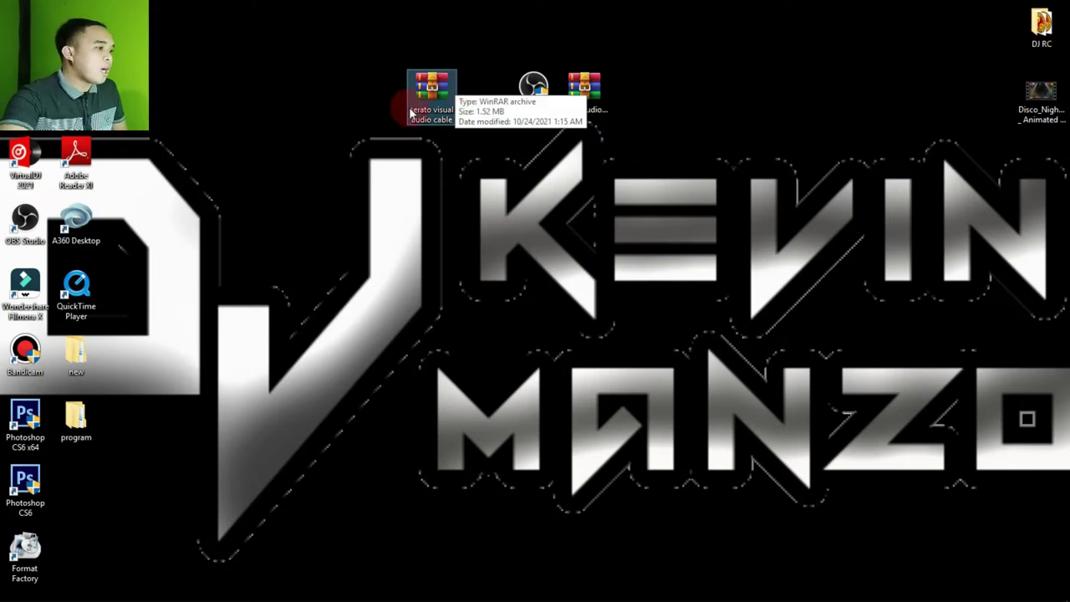
pyautogui.moveTo(434, 109); pyautogui.dragTo(305, 94)
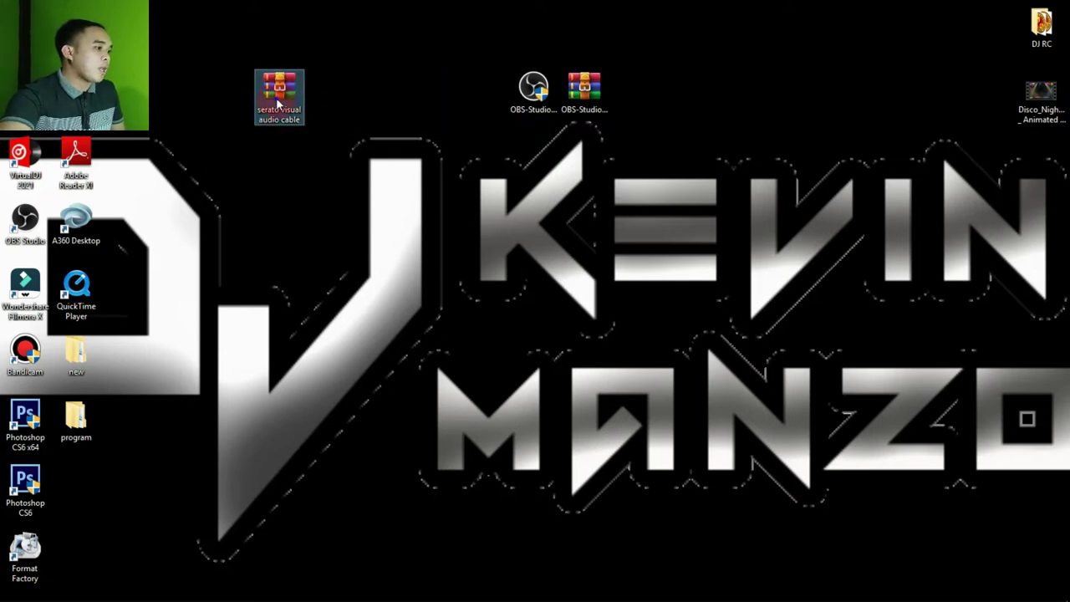
# Extract the serato visual audio cable archive onto the desktop and place the extracted folder beside it, refreshing the desktop.
pyautogui.rightClick(277, 100)
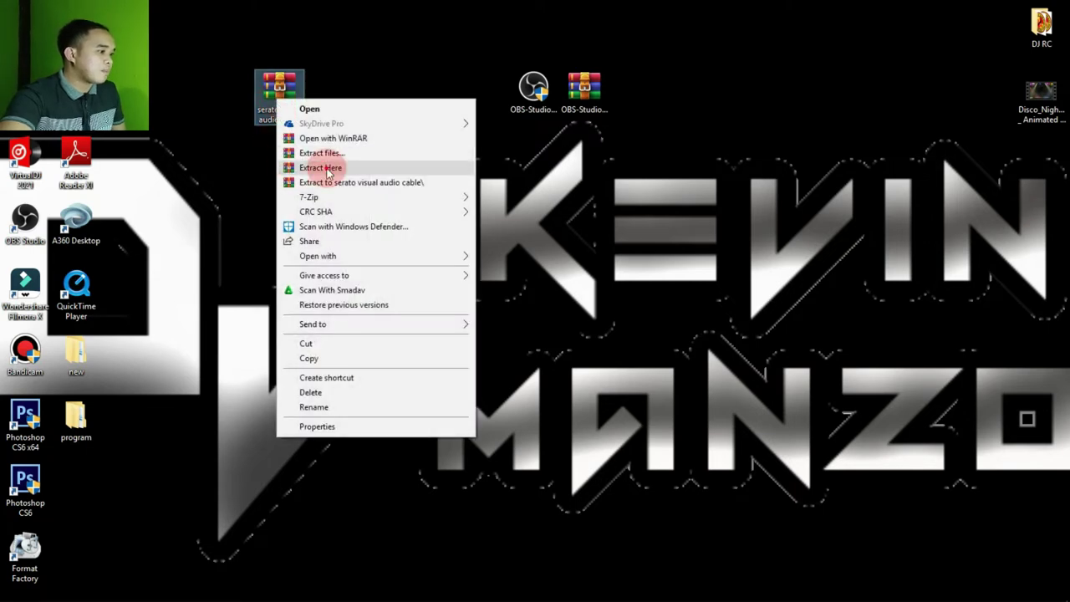
pyautogui.click(327, 169)
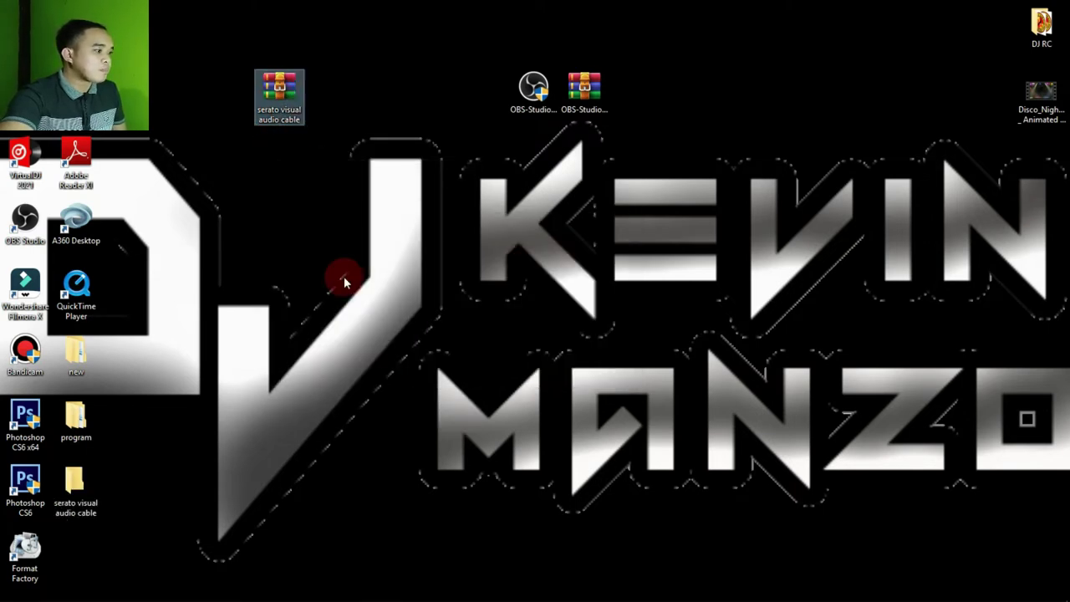
pyautogui.moveTo(79, 500); pyautogui.dragTo(332, 127)
pyautogui.rightClick(441, 138)
pyautogui.click(470, 175)
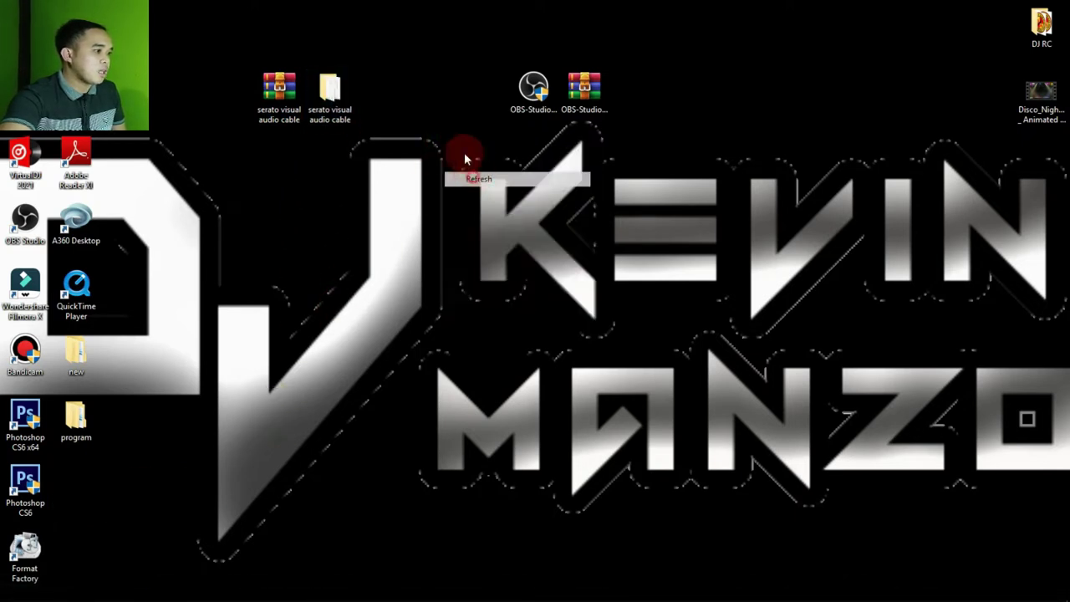
pyautogui.rightClick(452, 139)
pyautogui.click(468, 173)
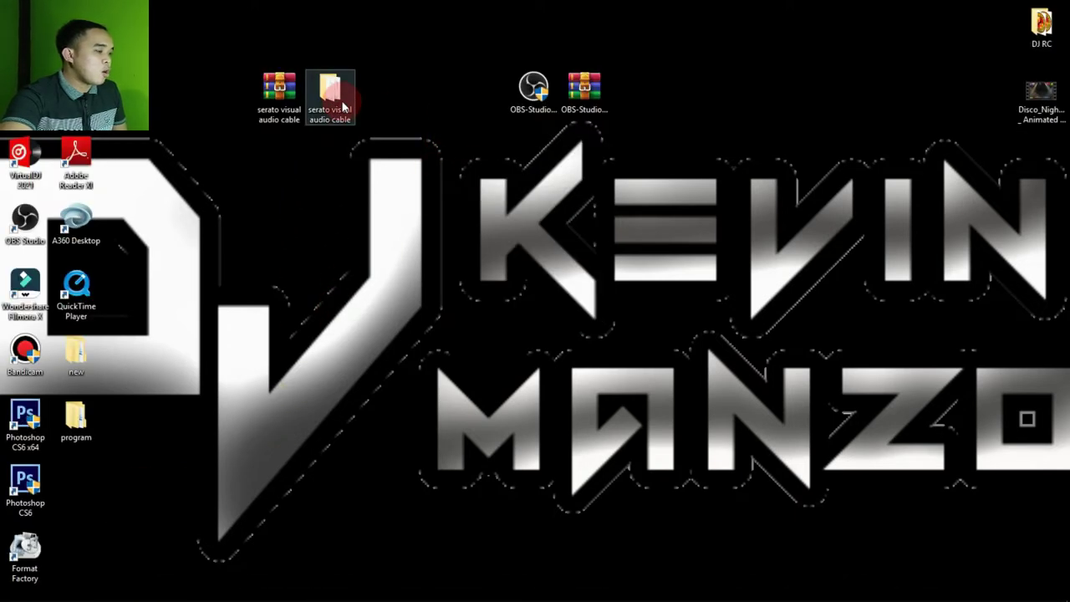
# Open the extracted serato visual audio cable folder with large icons and run setup64 as administrator.
pyautogui.doubleClick(332, 97)
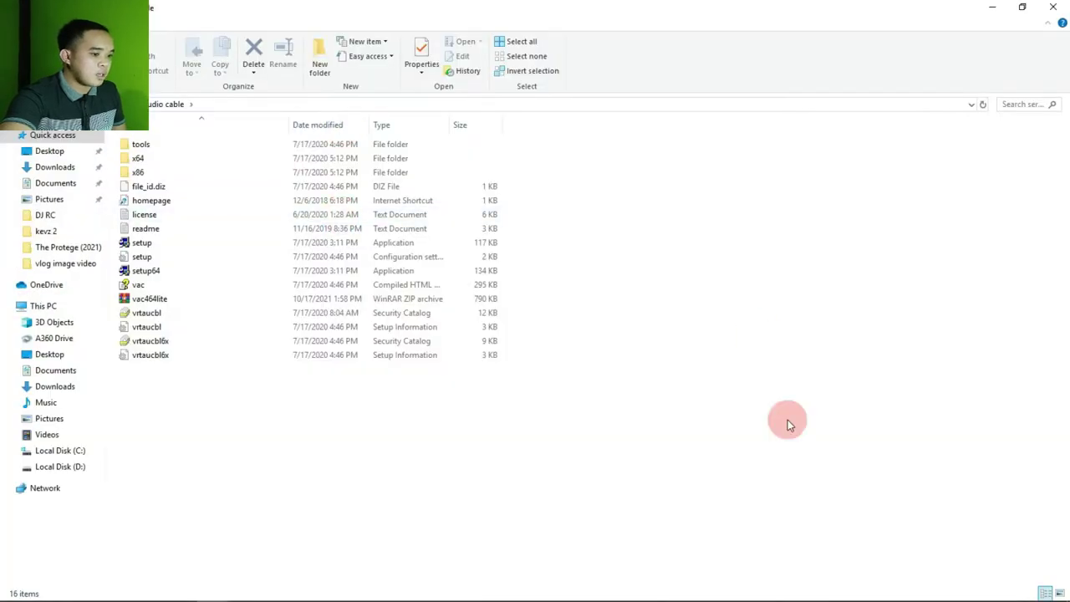
pyautogui.click(1059, 593)
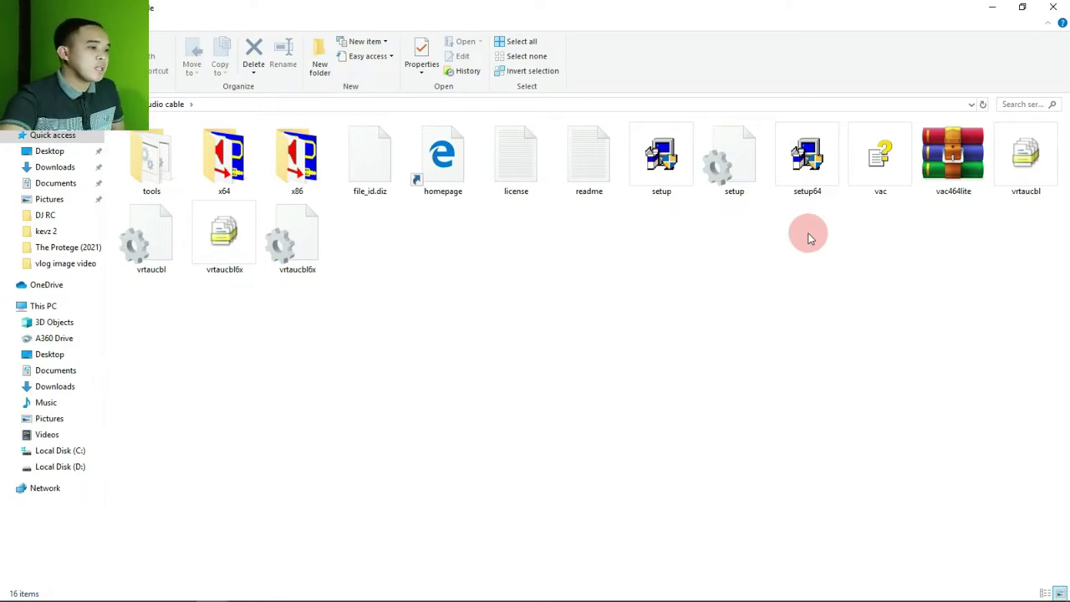
pyautogui.rightClick(806, 181)
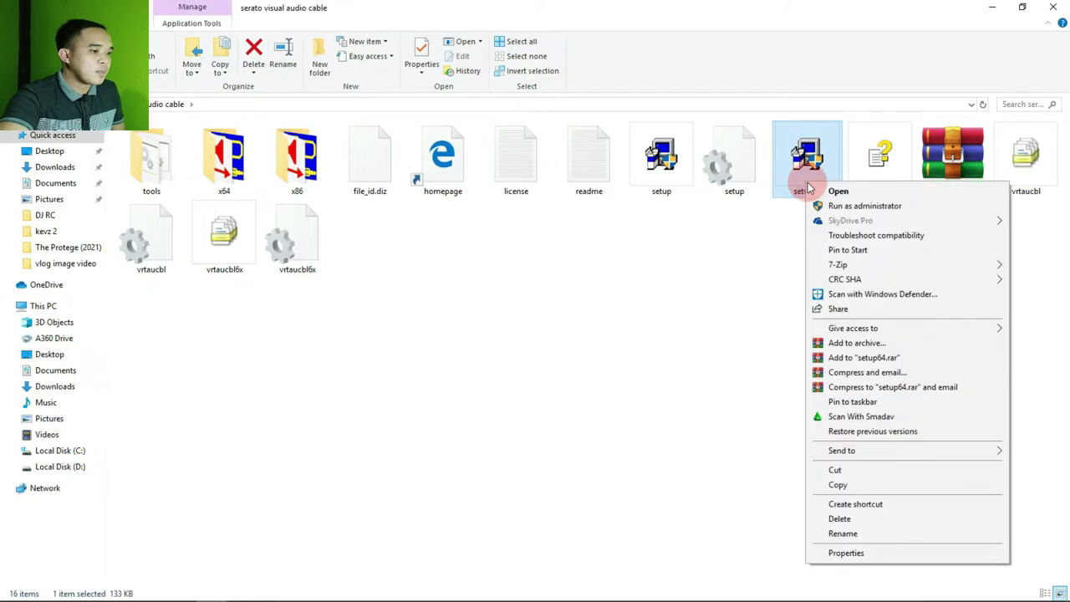
pyautogui.click(855, 209)
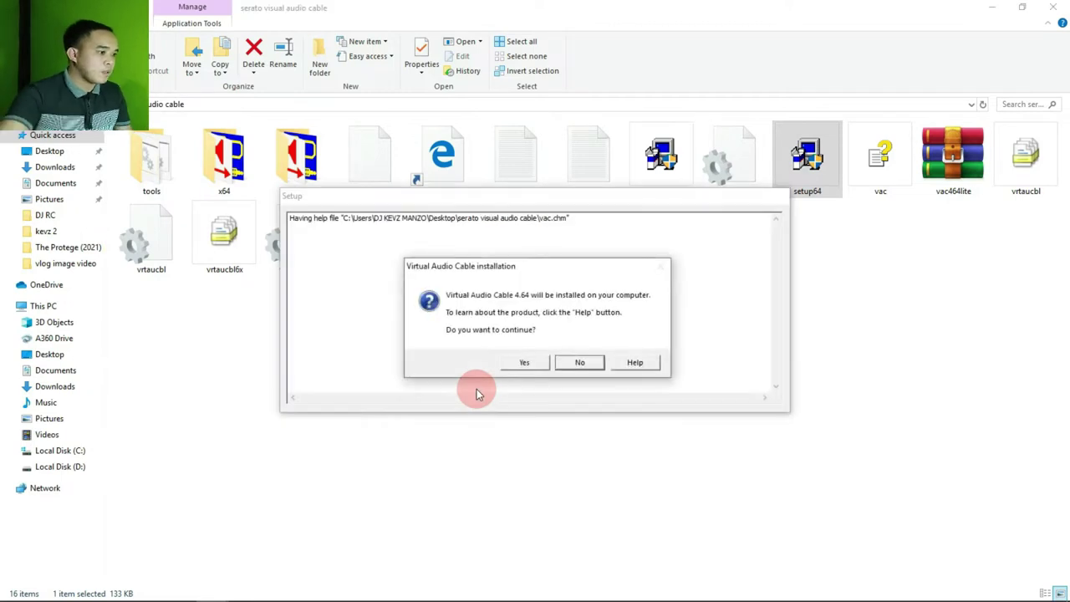
# Install Virtual Audio Cable 4.64 in the default folder, accepting the license and choosing to open the system audio properties.
pyautogui.click(535, 362)
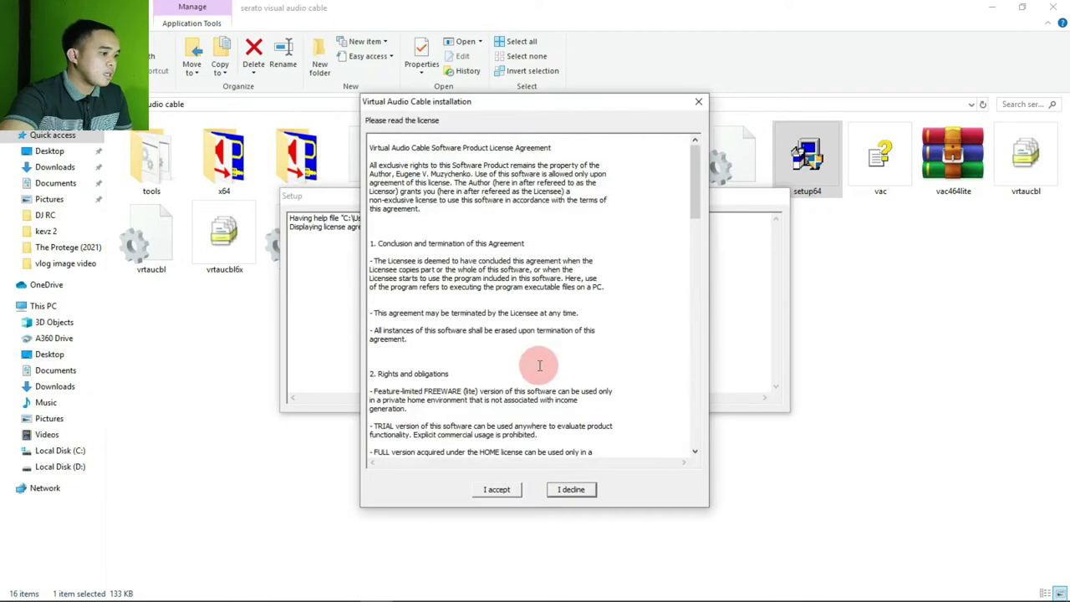
pyautogui.click(501, 489)
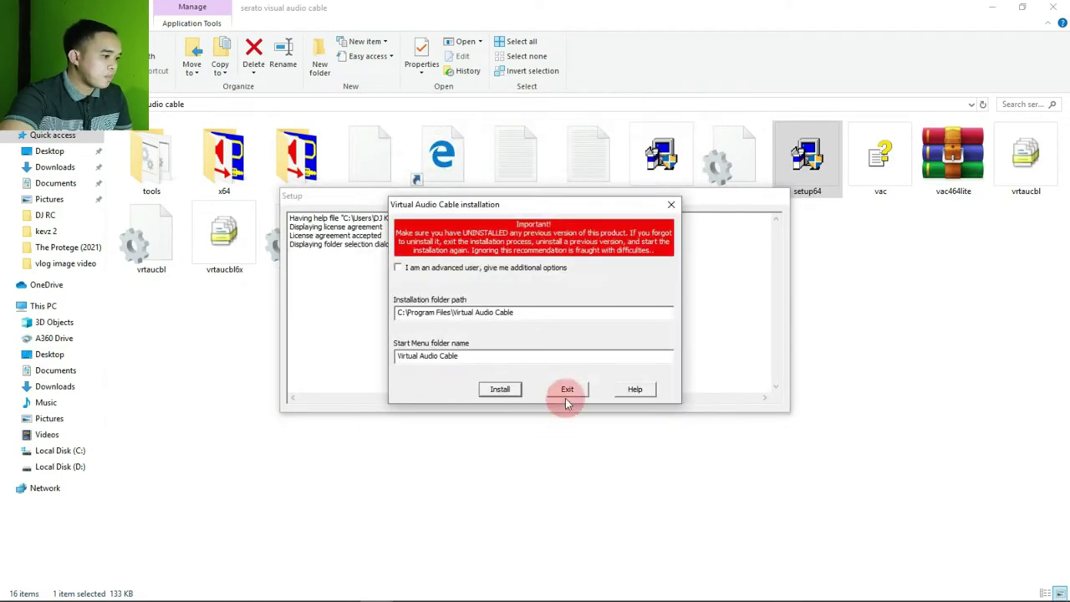
pyautogui.click(506, 390)
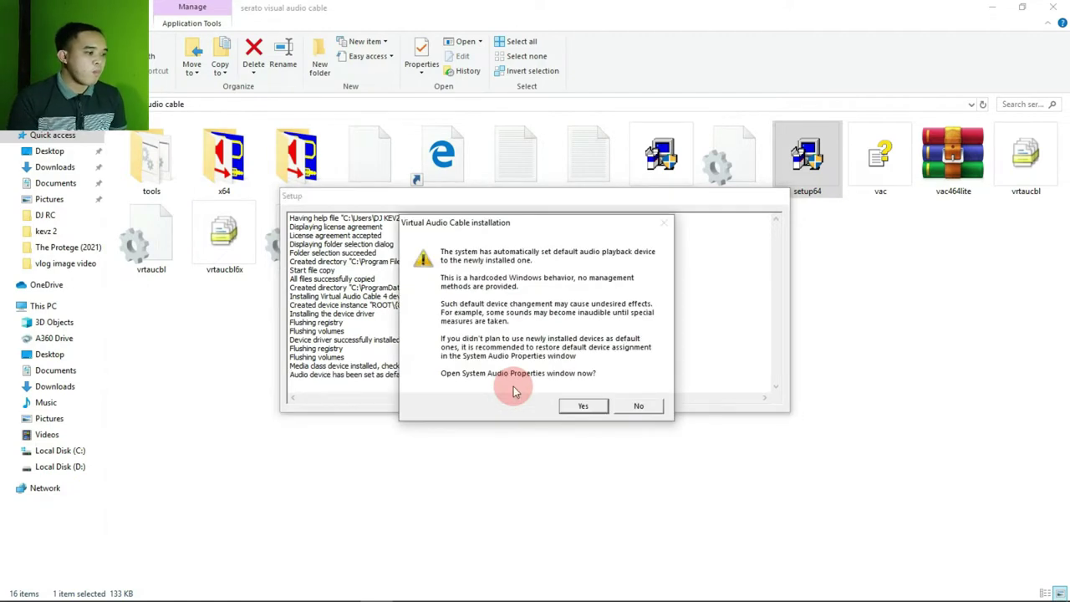
pyautogui.click(582, 406)
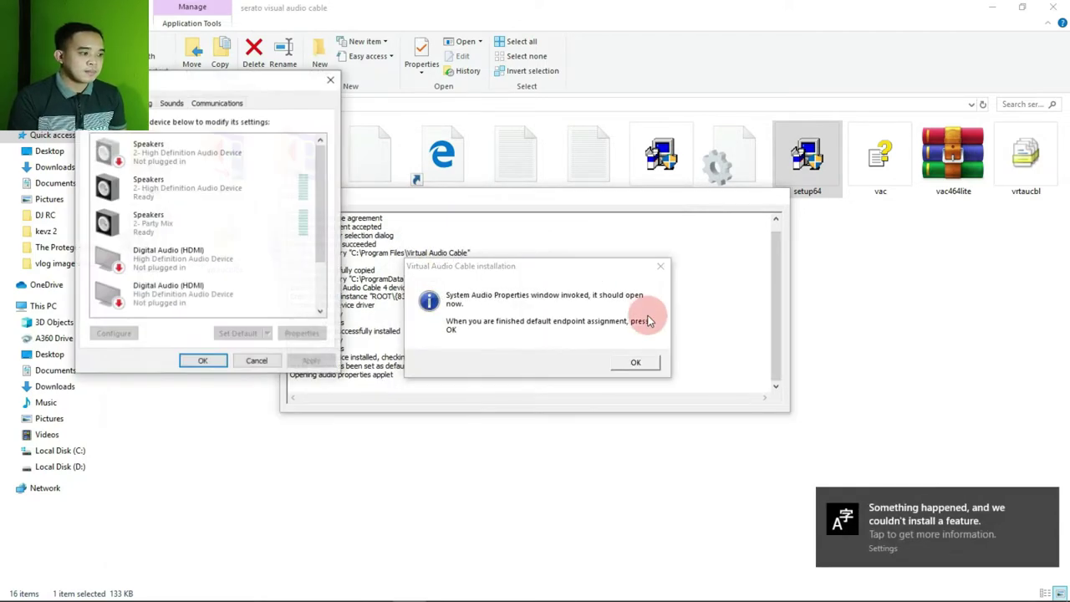
pyautogui.click(648, 368)
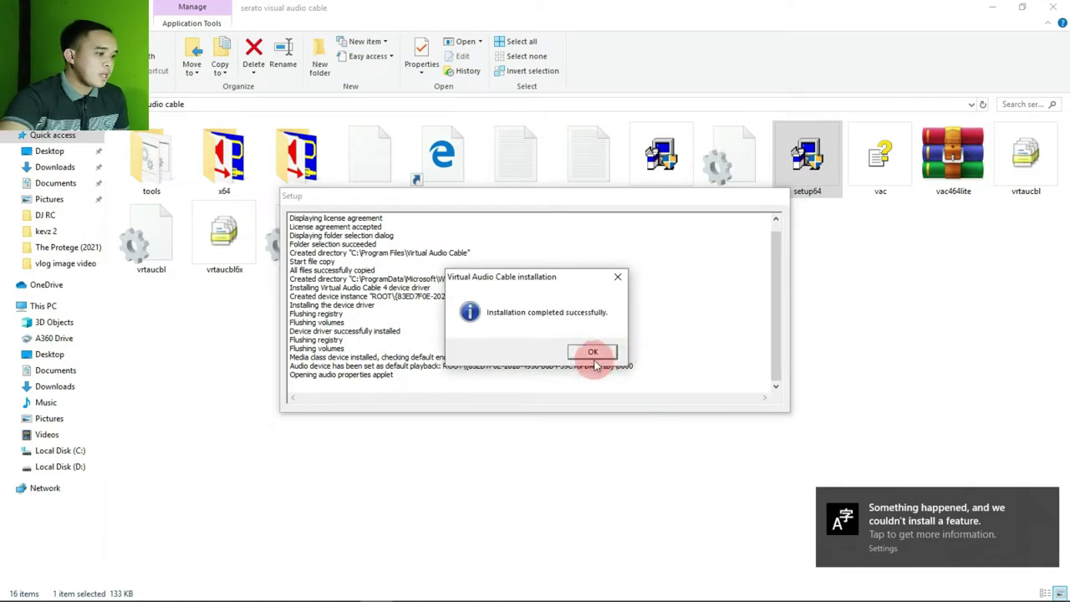
pyautogui.click(593, 353)
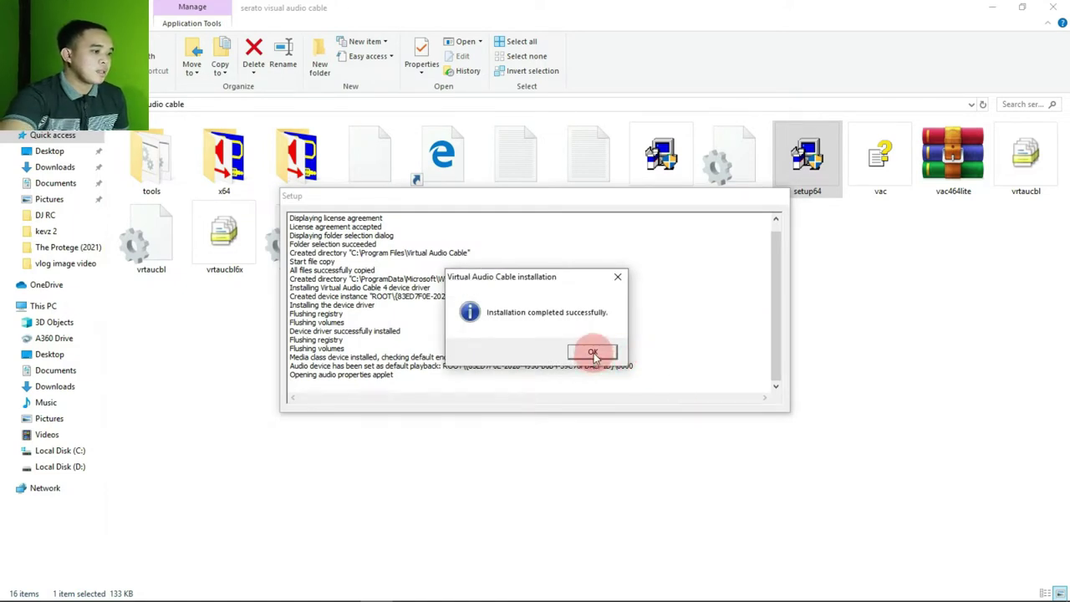
# Close the serato visual audio cable folder window and refresh the desktop.
pyautogui.click(1050, 7)
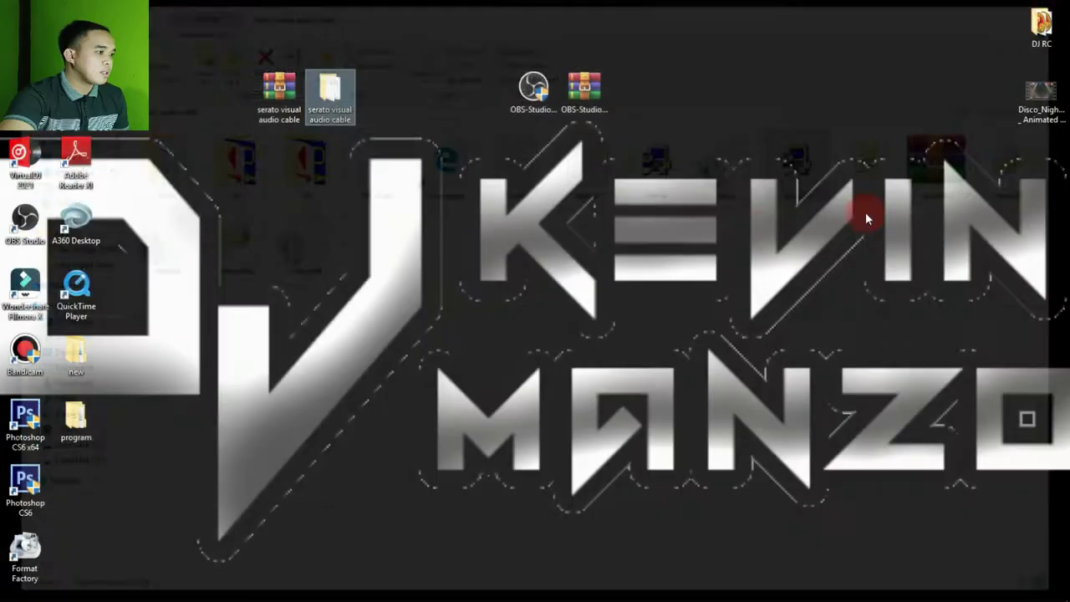
pyautogui.rightClick(669, 159)
pyautogui.click(710, 206)
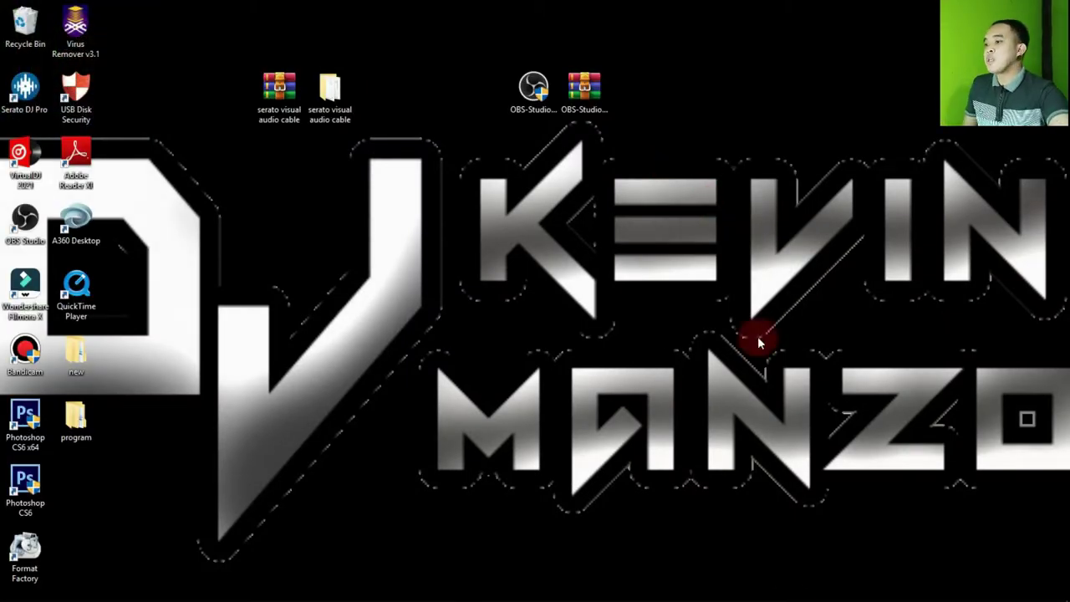
# Open the Windows Sound settings and examine the playback devices for the Line 1 Virtual Audio Cable entry and the speakers.
pyautogui.moveTo(759, 599)
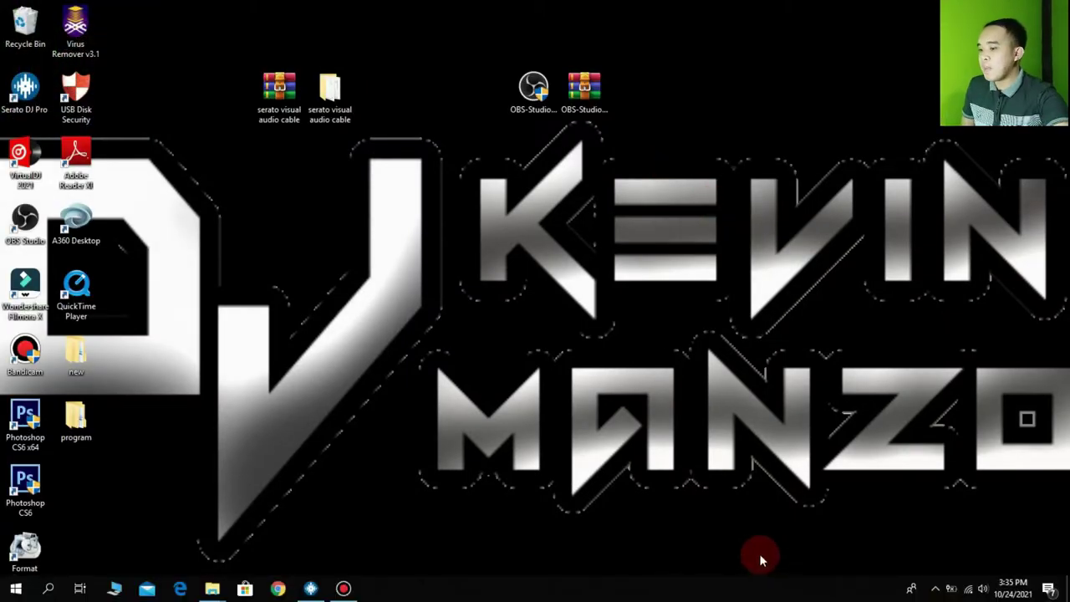
pyautogui.rightClick(985, 590)
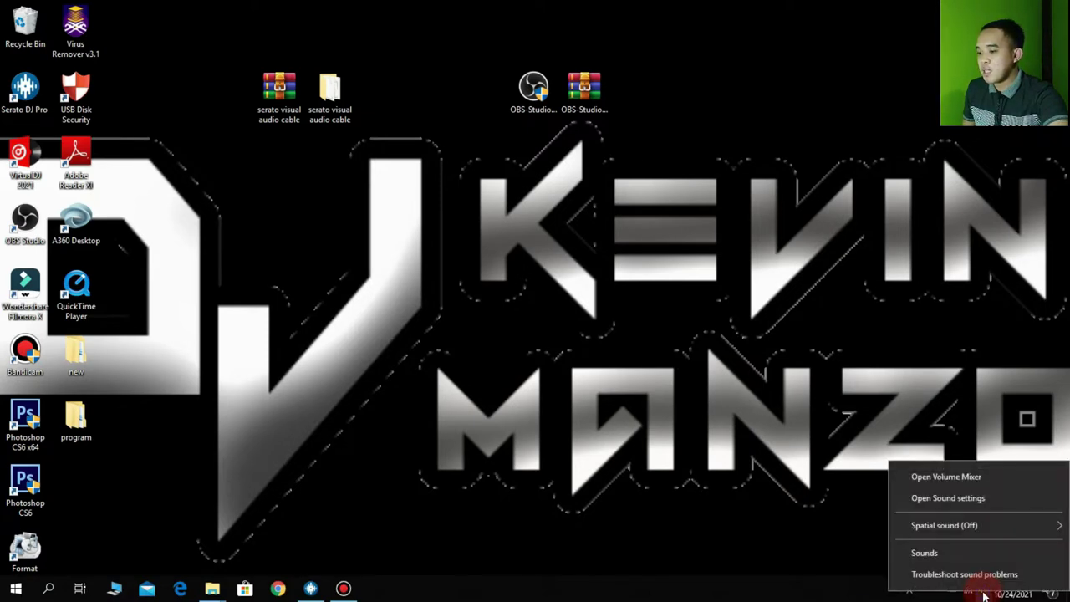
pyautogui.click(967, 554)
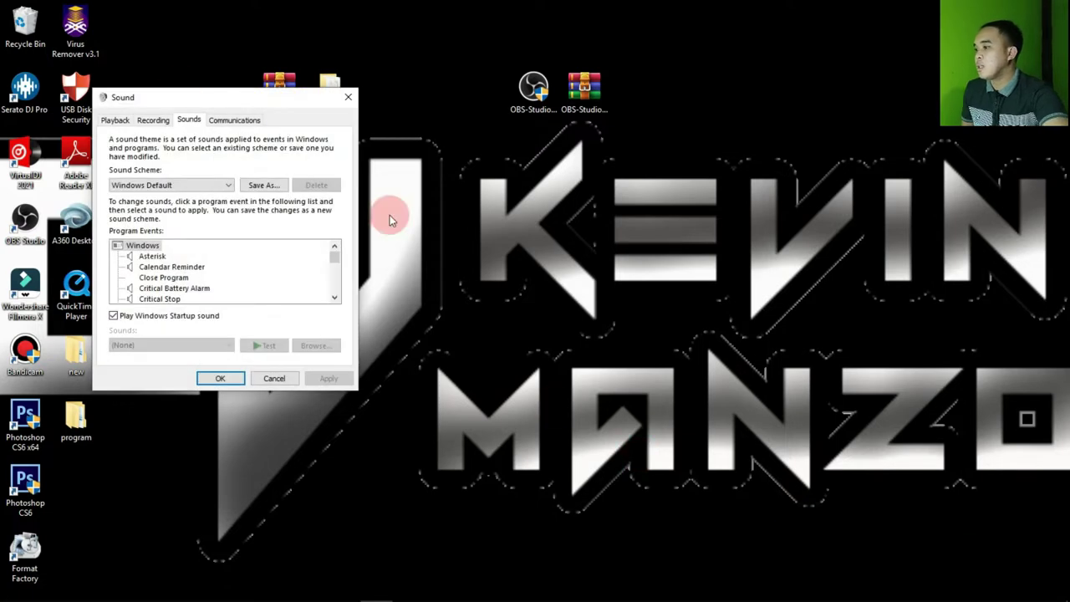
pyautogui.click(114, 120)
pyautogui.moveTo(338, 244); pyautogui.dragTo(345, 305)
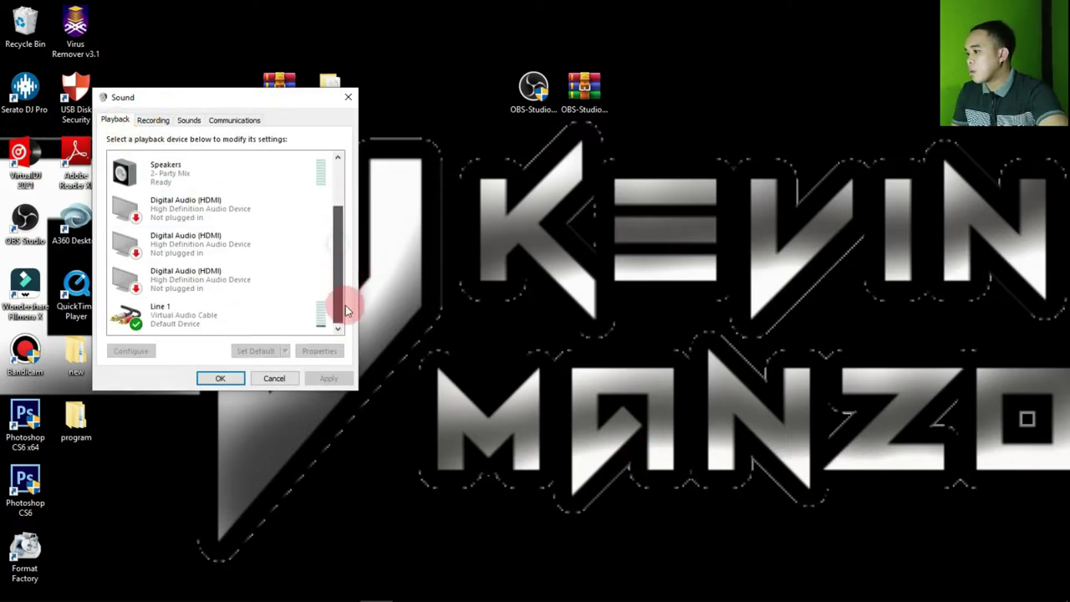
pyautogui.click(234, 329)
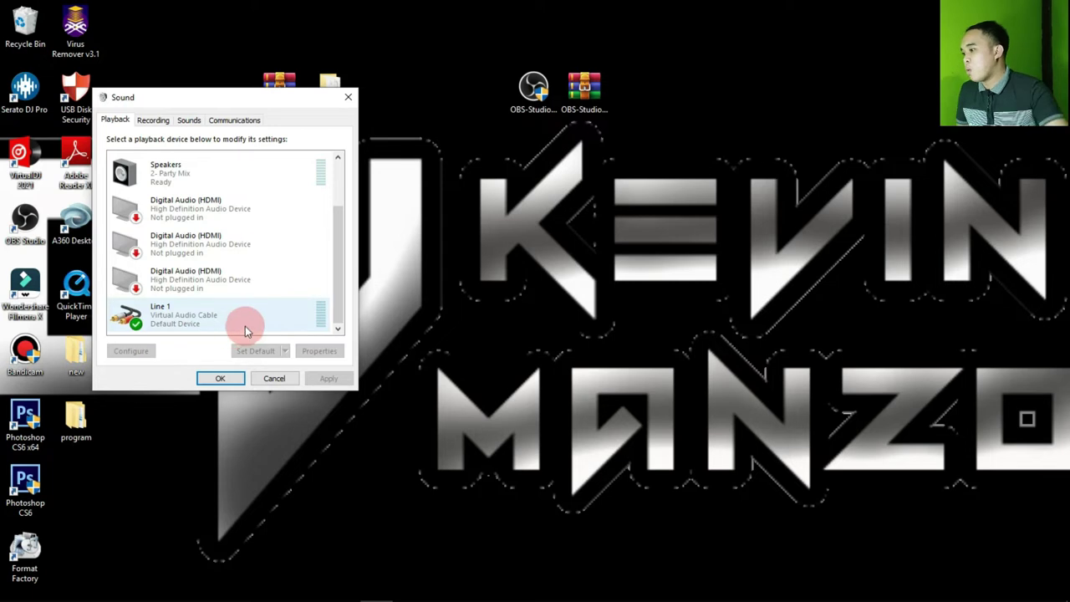
pyautogui.moveTo(287, 107); pyautogui.dragTo(473, 105)
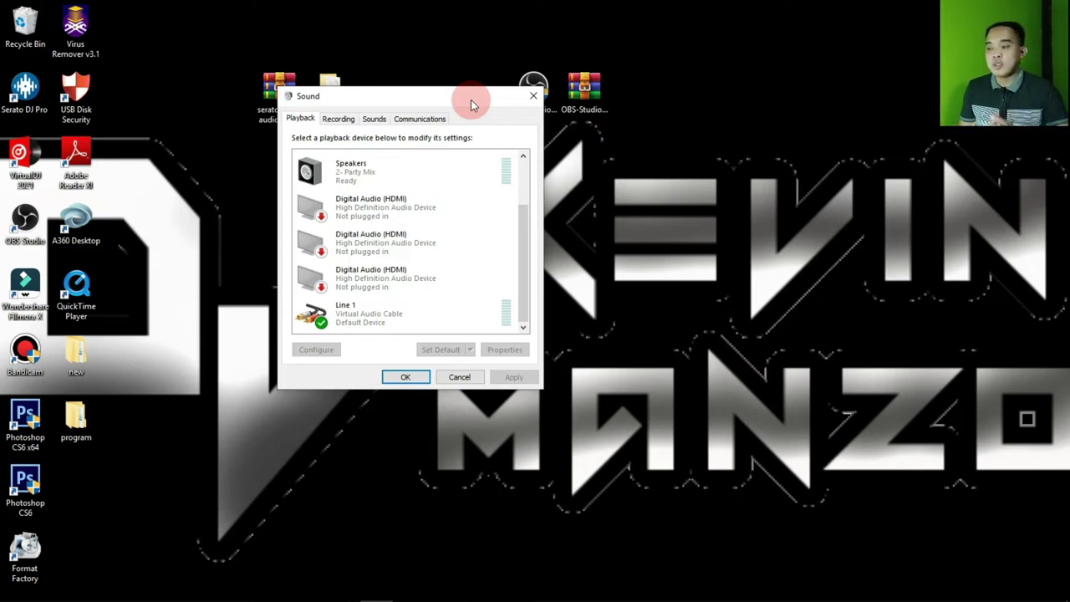
pyautogui.moveTo(525, 220); pyautogui.dragTo(479, 136)
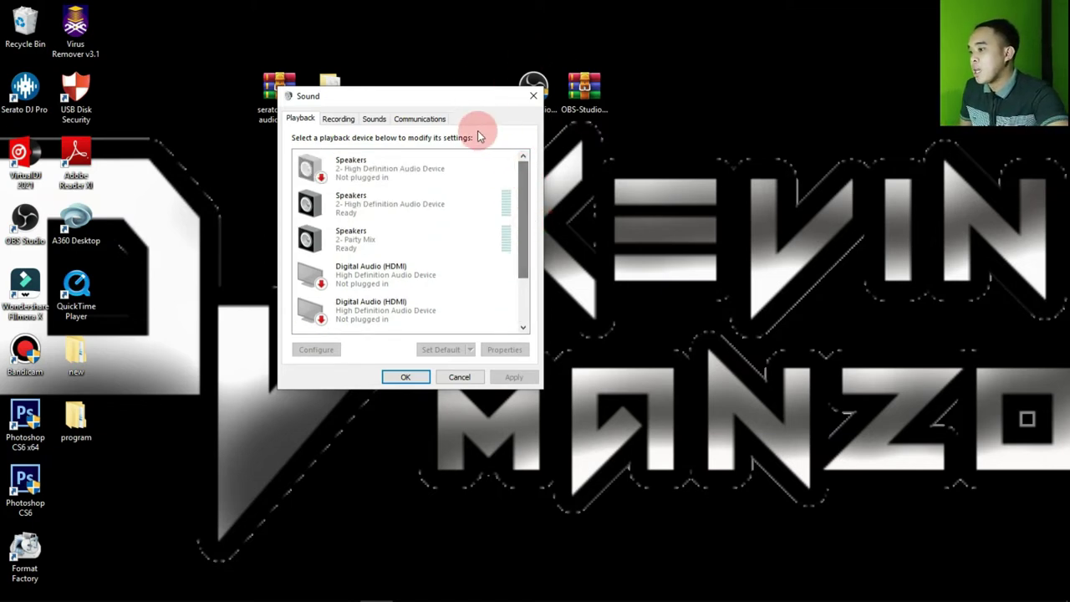
# Set the Speakers of 2- High Definition Audio Device as the default playback device, close the Sound settings and refresh the desktop.
pyautogui.click(412, 206)
pyautogui.click(443, 350)
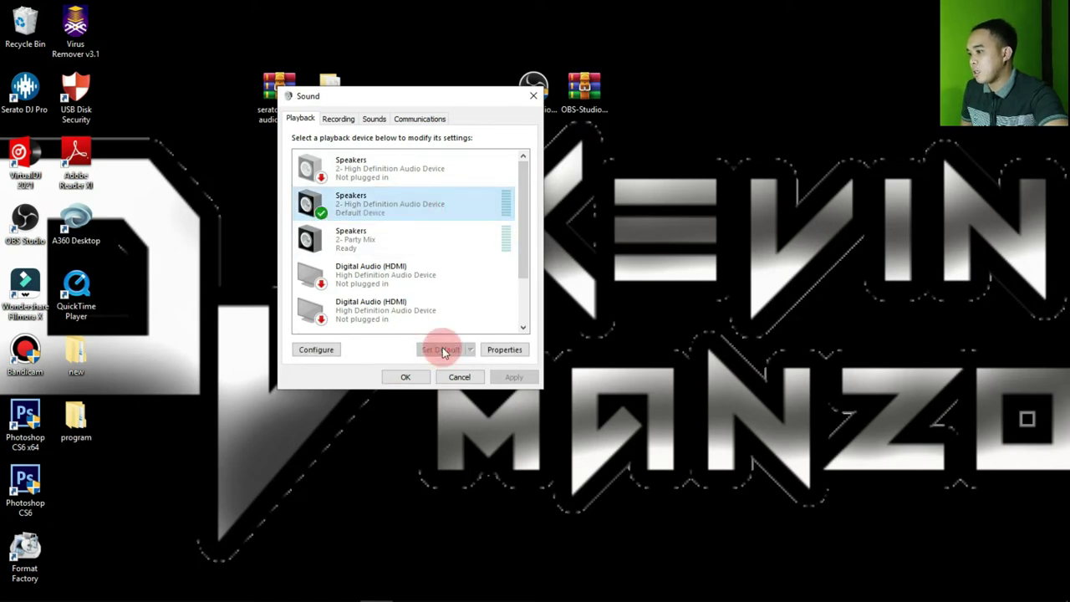
pyautogui.click(407, 377)
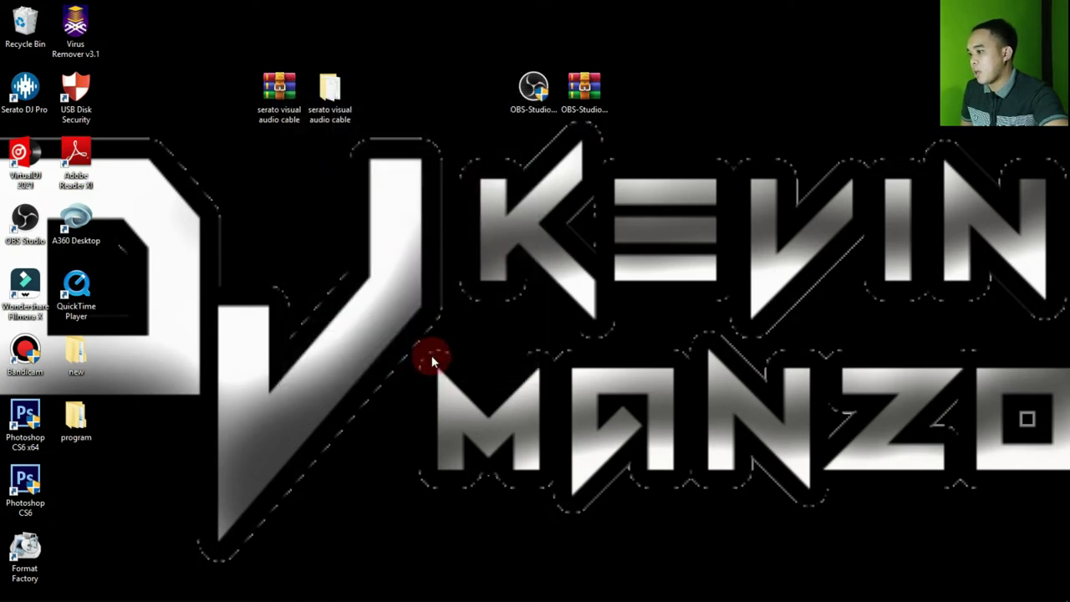
pyautogui.rightClick(408, 222)
pyautogui.click(456, 262)
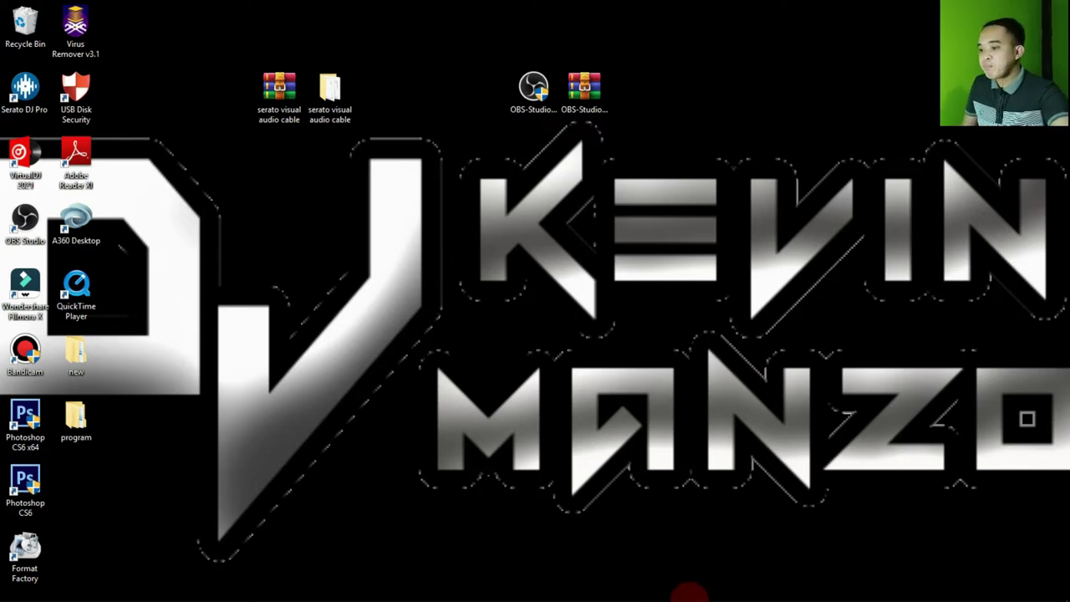
# Reopen the Sound playback devices, set Line 1 (Virtual Audio Cable) as the default device, confirm, and refresh the desktop.
pyautogui.moveTo(844, 597)
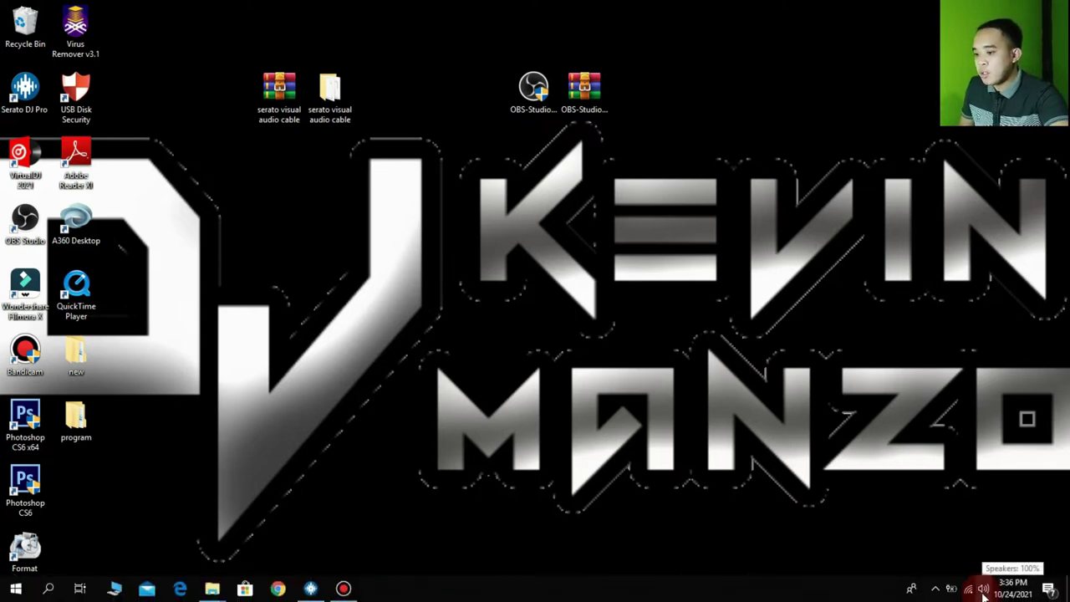
pyautogui.rightClick(984, 590)
pyautogui.click(960, 552)
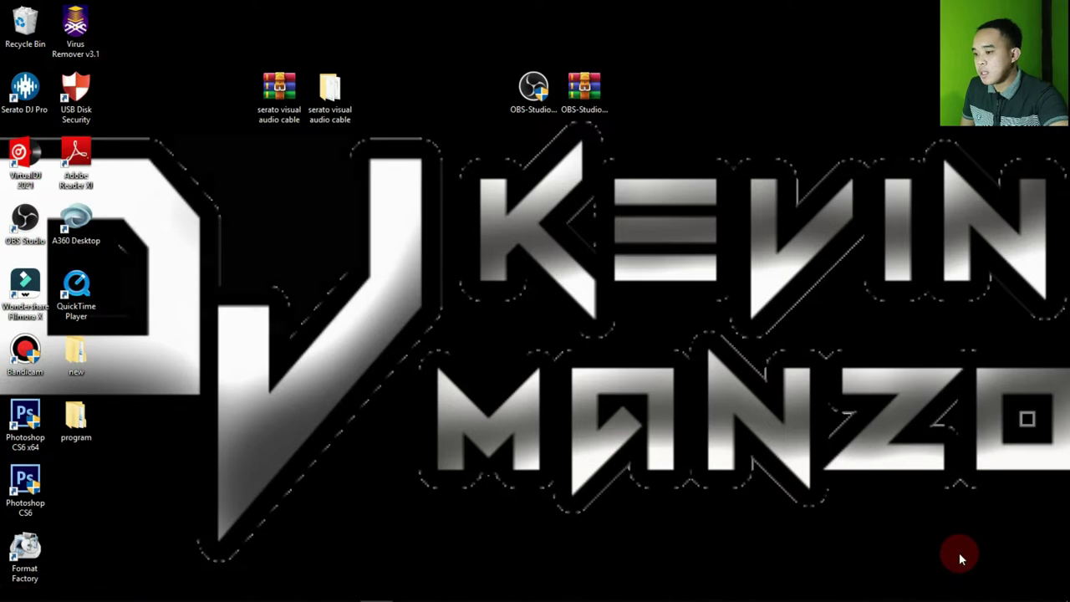
pyautogui.click(135, 140)
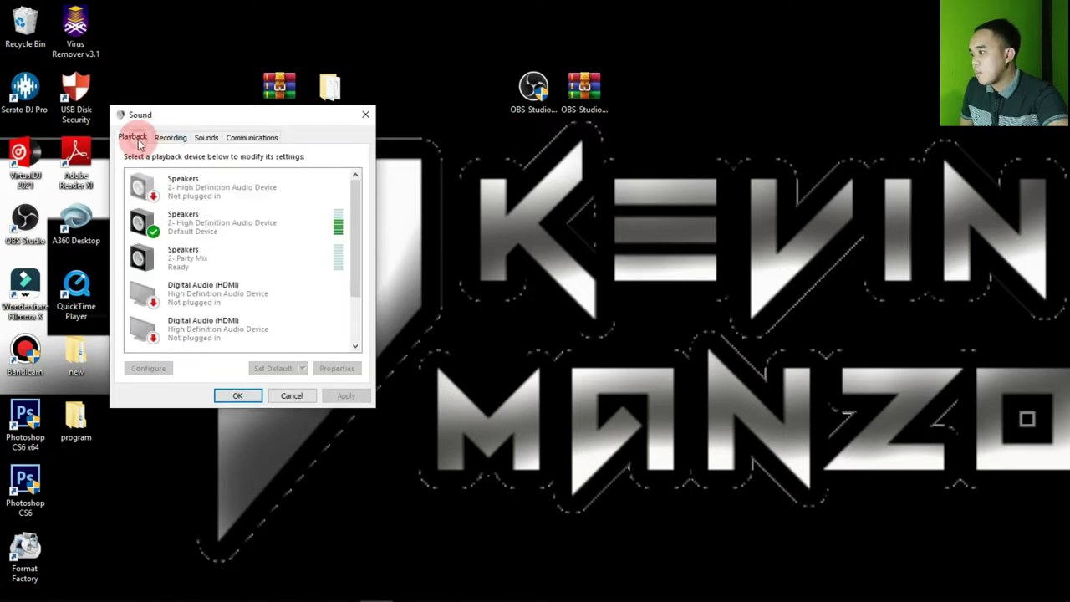
pyautogui.moveTo(358, 239); pyautogui.dragTo(372, 297)
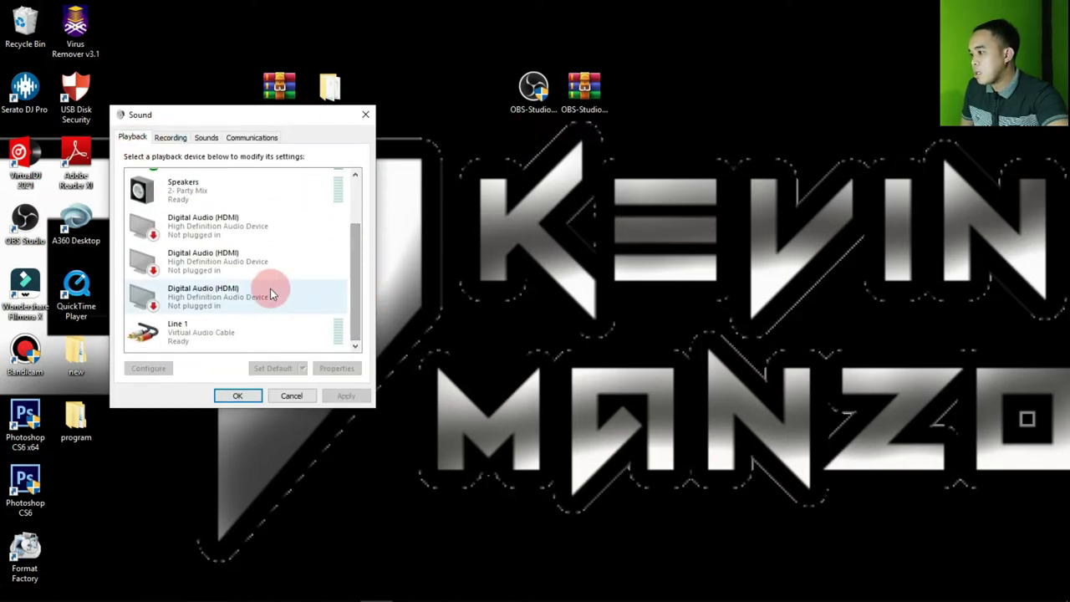
pyautogui.click(286, 340)
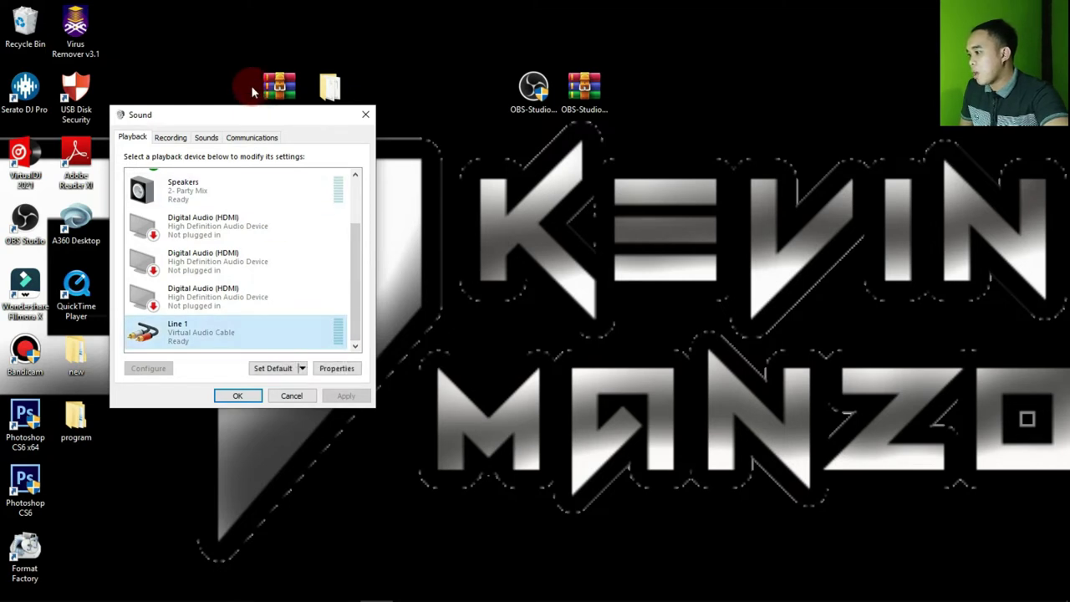
pyautogui.moveTo(282, 115)
pyautogui.mouseDown()
pyautogui.moveTo(435, 101)
pyautogui.moveTo(444, 87)
pyautogui.mouseUp()
pyautogui.click(440, 336)
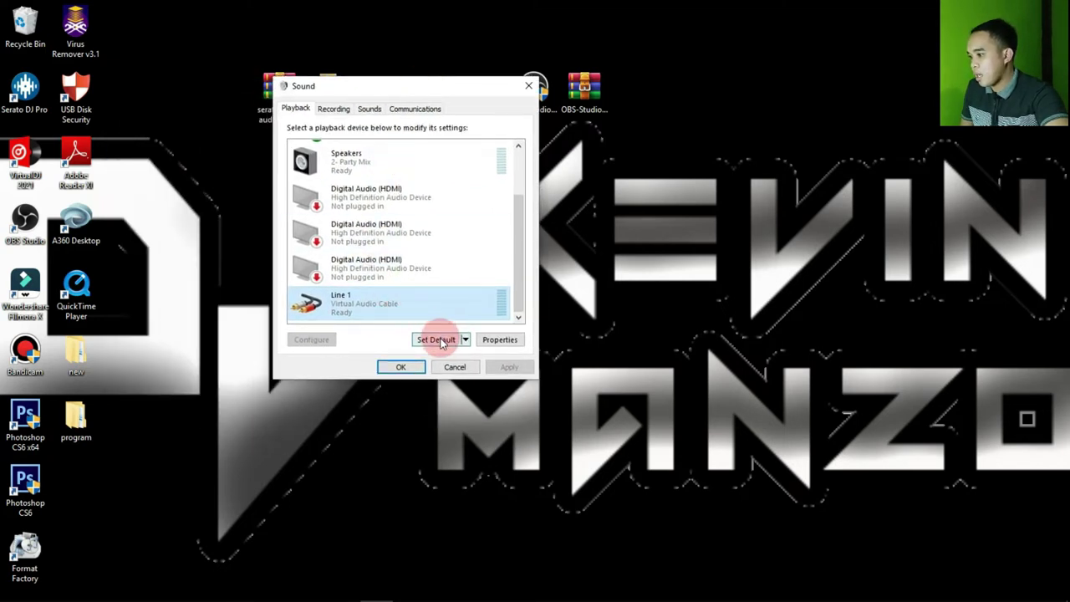
pyautogui.click(442, 342)
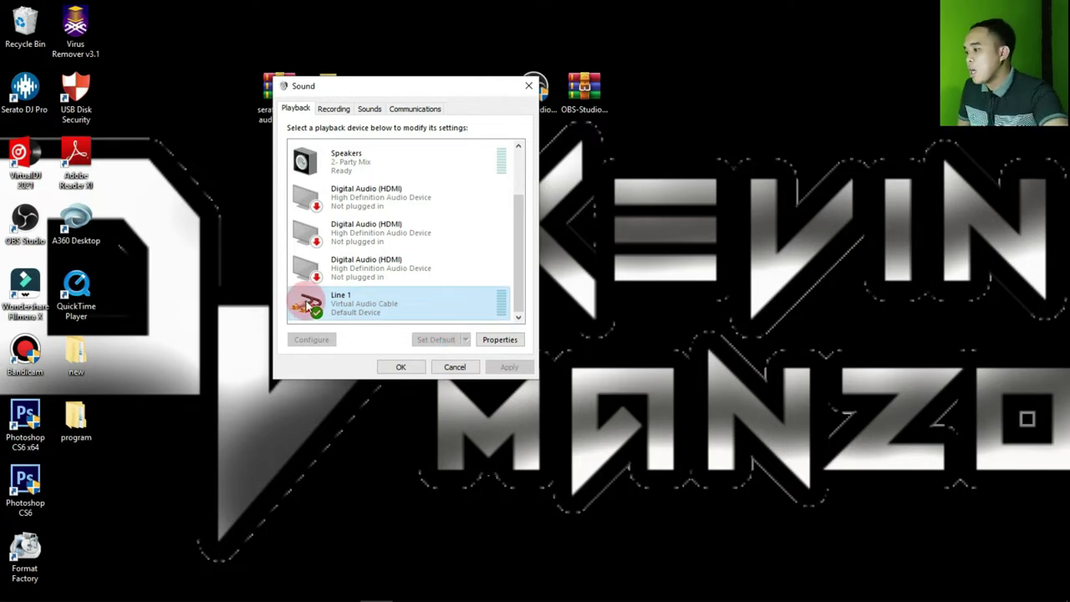
pyautogui.click(402, 368)
pyautogui.rightClick(410, 299)
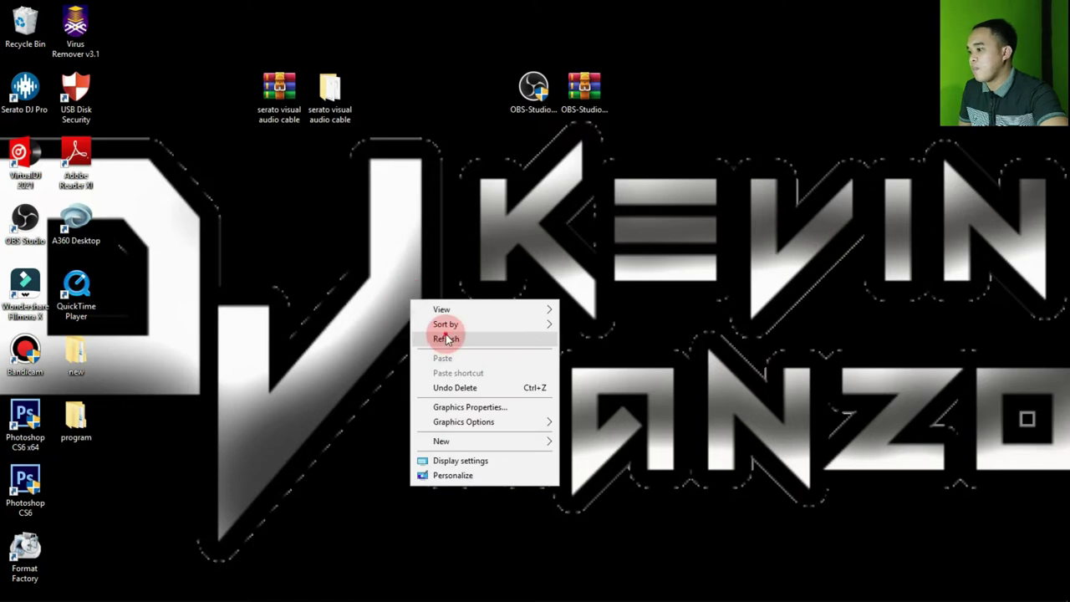
pyautogui.click(445, 336)
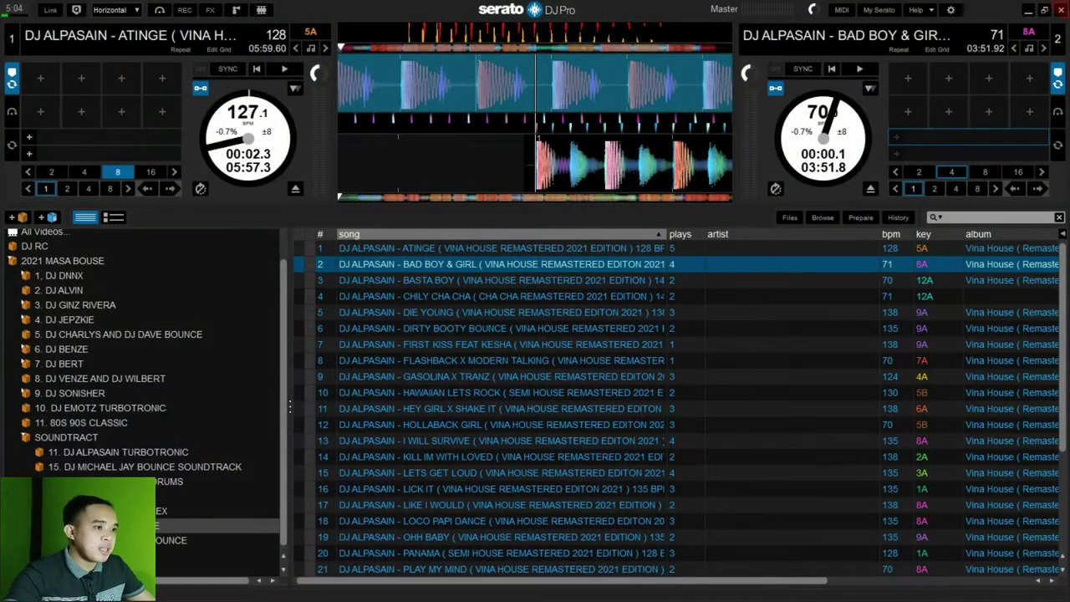
# In the audio preferences of Serato DJ Pro, enable Make Audio Available to Other Applications.
pyautogui.click(951, 10)
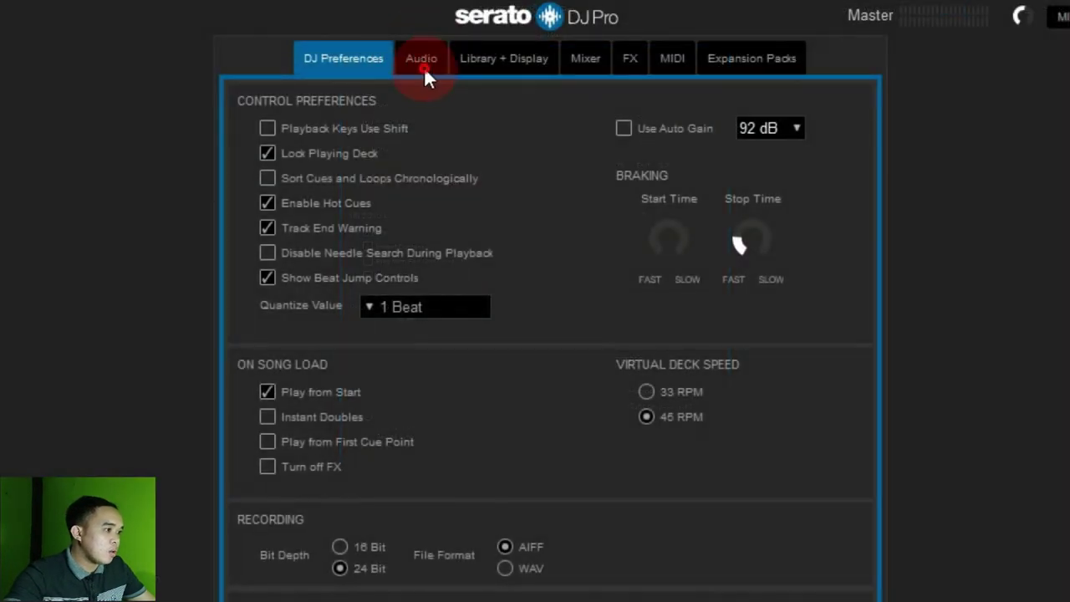
pyautogui.click(422, 67)
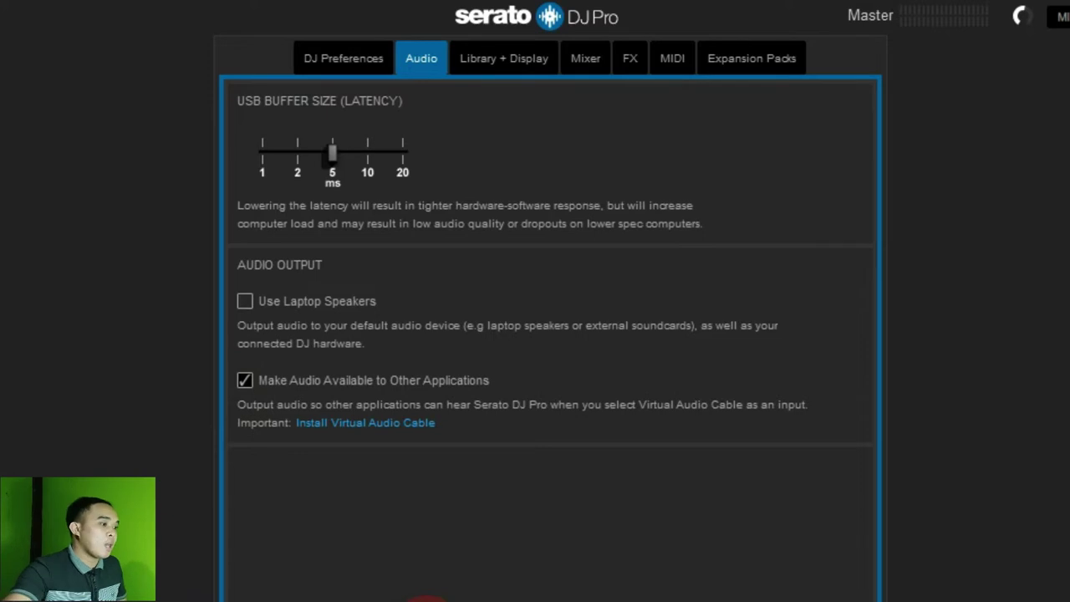
pyautogui.click(244, 380)
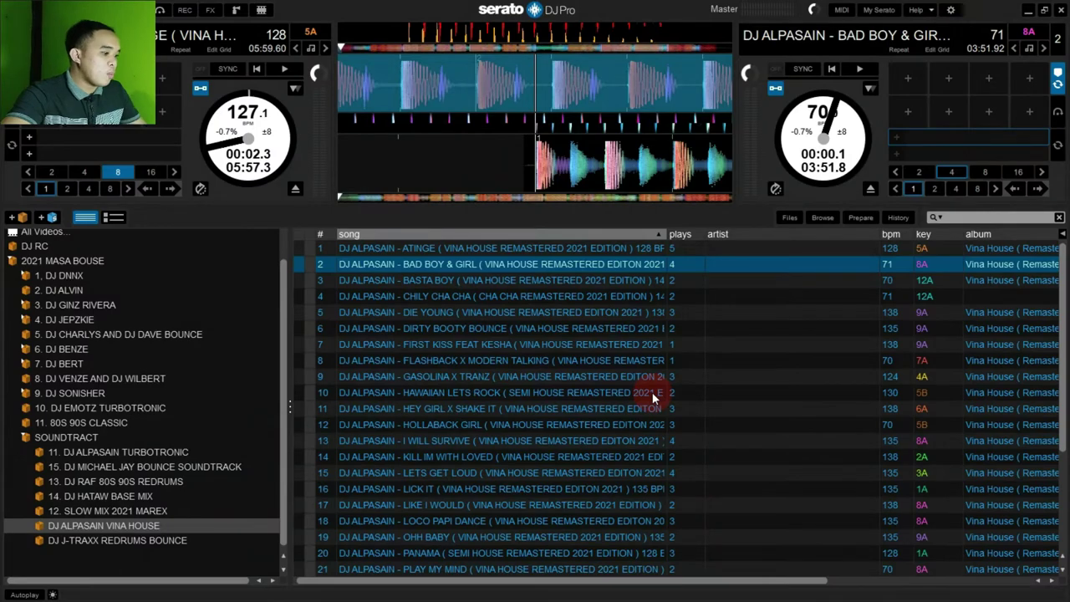
# Switch to OBS Studio and create an Audio Output Capture source named "serato audio".
pyautogui.press('super')
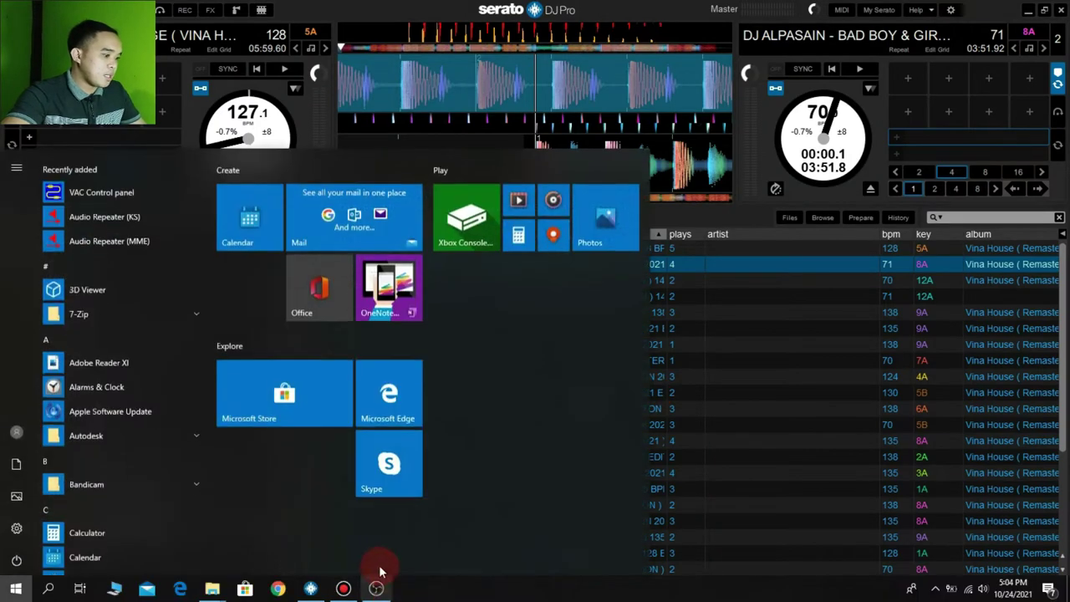
pyautogui.click(361, 585)
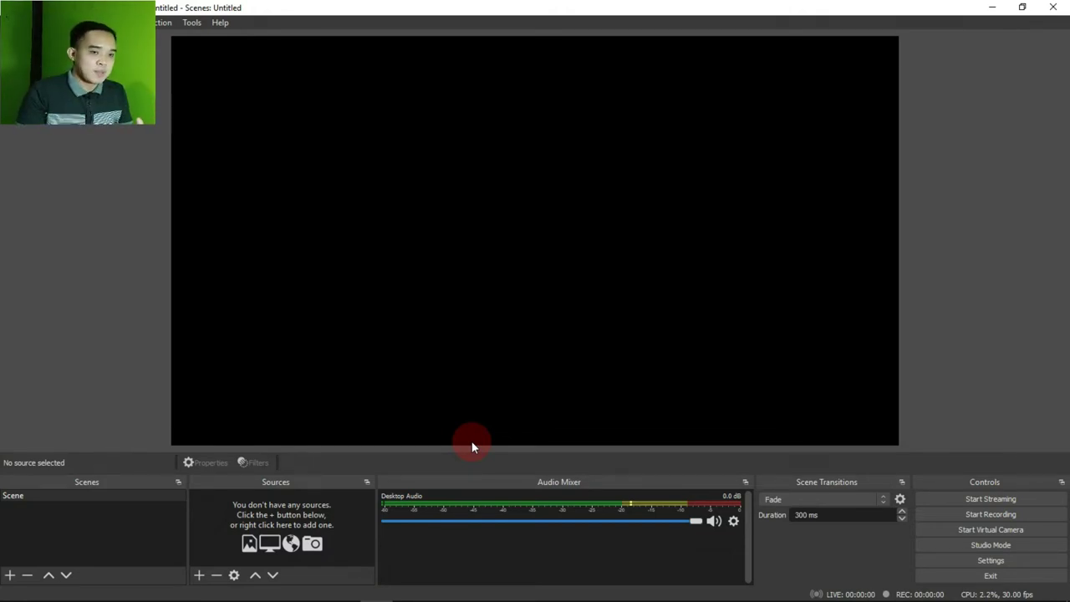
pyautogui.click(199, 575)
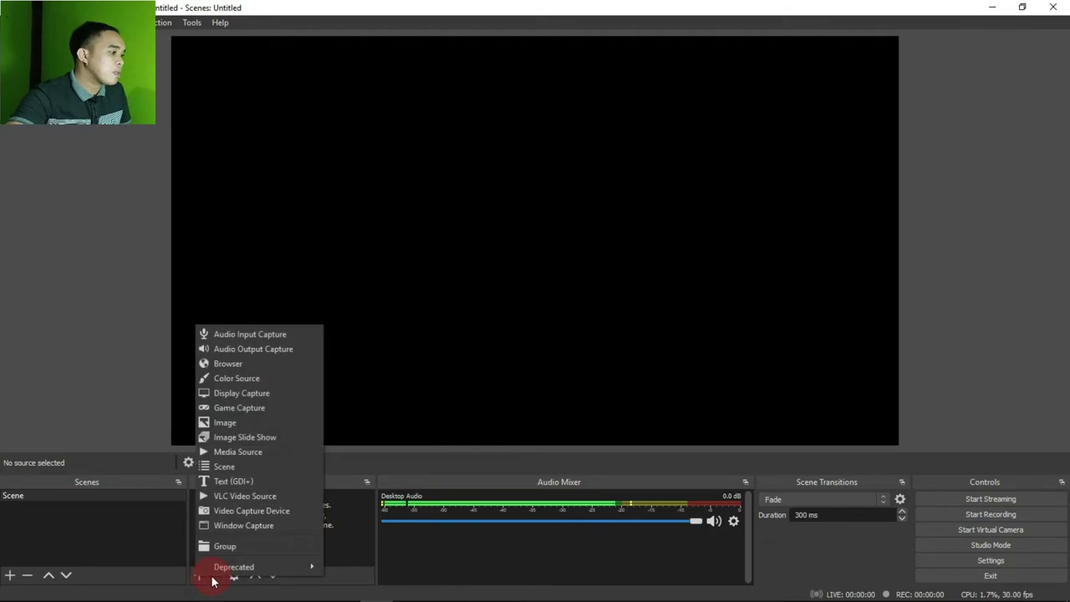
pyautogui.click(236, 354)
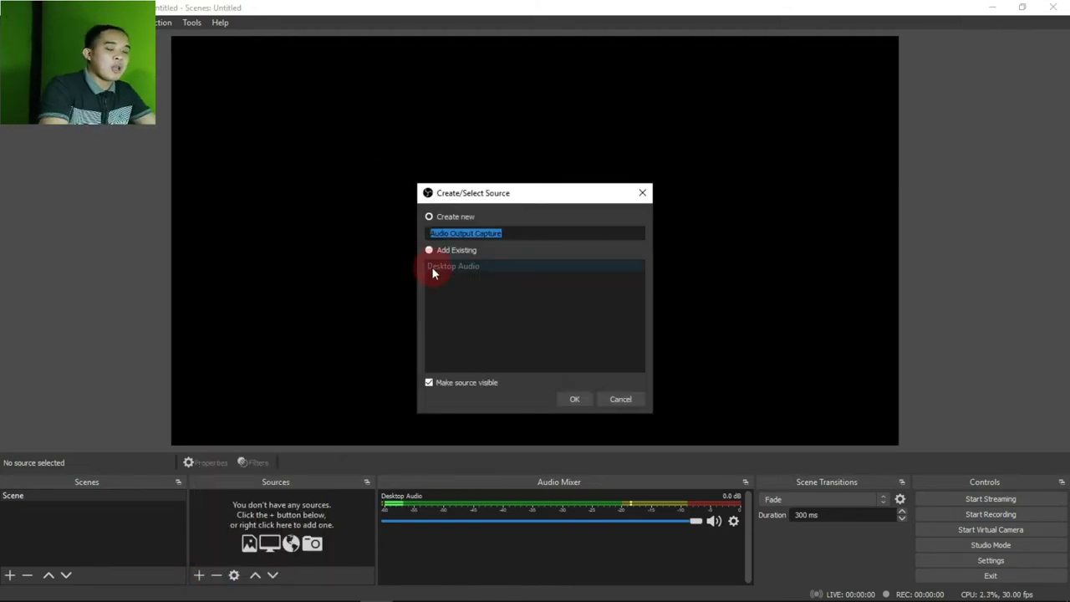
pyautogui.write('serat')
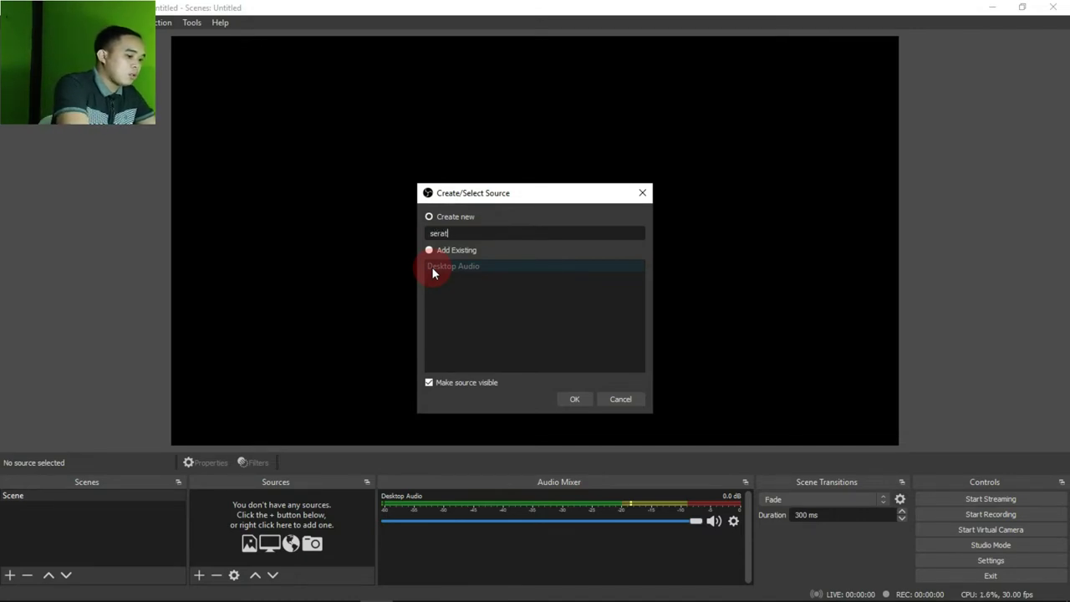
pyautogui.write('o audio')
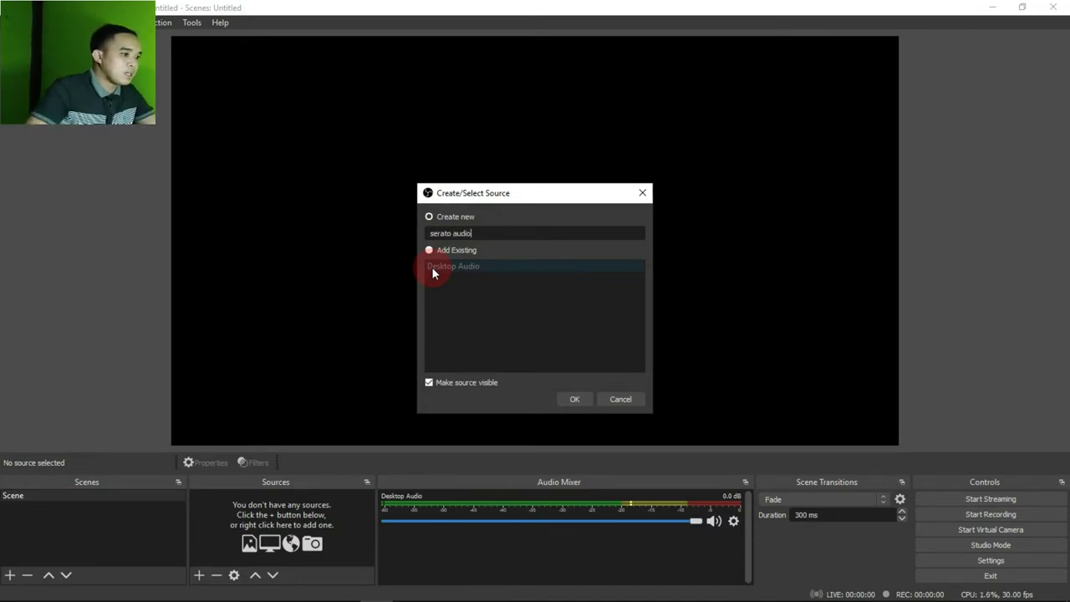
pyautogui.click(570, 398)
# Set the device of the serato audio source to Line 1 (Virtual Audio Cable) and confirm its properties.
pyautogui.click(608, 133)
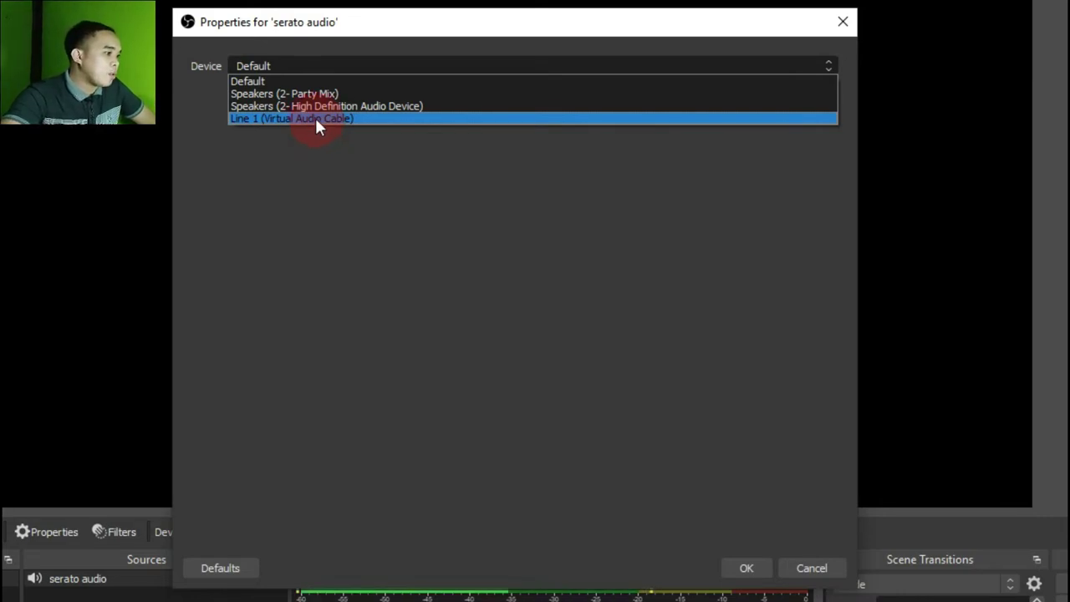
pyautogui.click(314, 118)
pyautogui.click(744, 571)
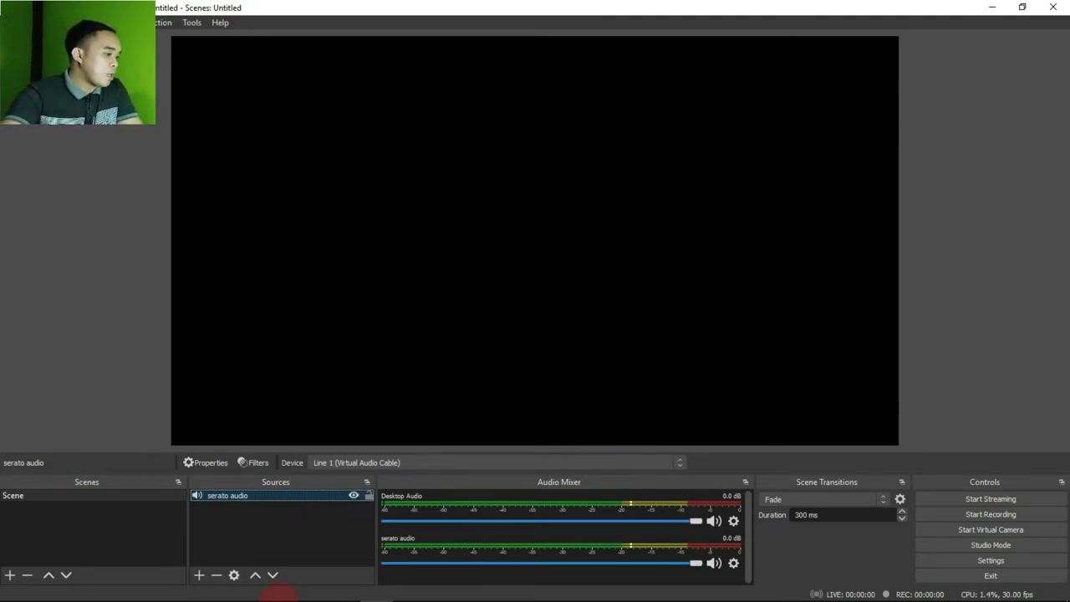
# Start playing the deck 1 track in Serato DJ Pro and return to OBS Studio to check the audio mixer levels.
pyautogui.click(311, 590)
pyautogui.press('space')
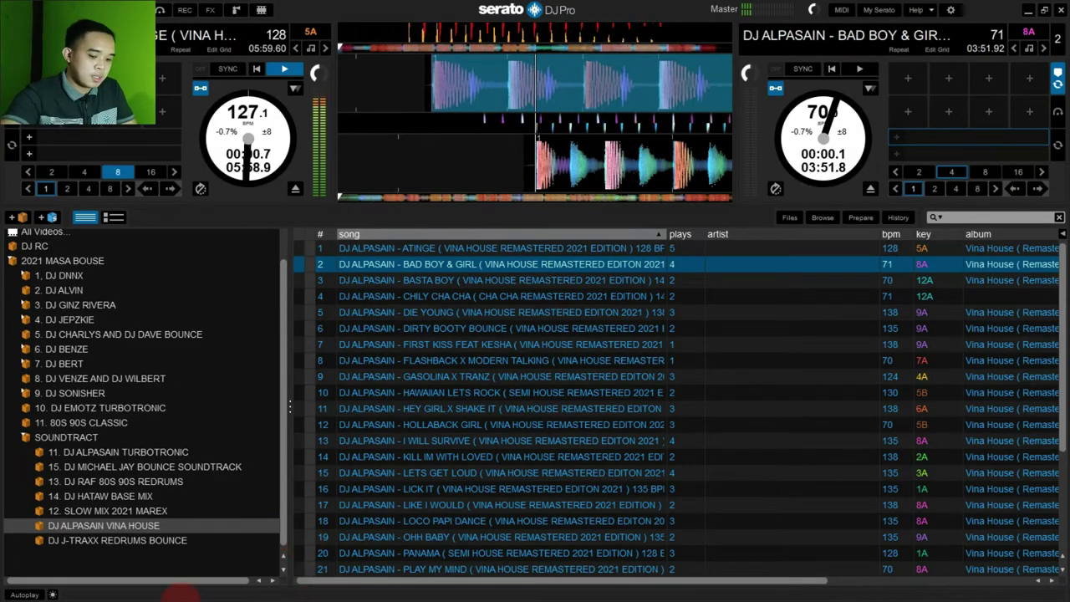
pyautogui.press('super')
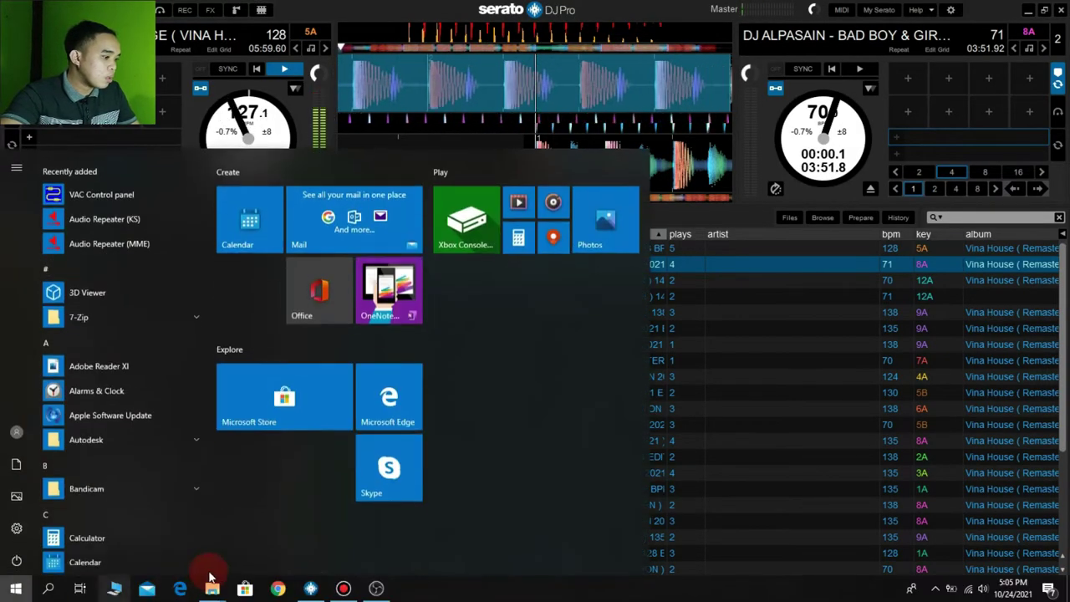
pyautogui.click(358, 589)
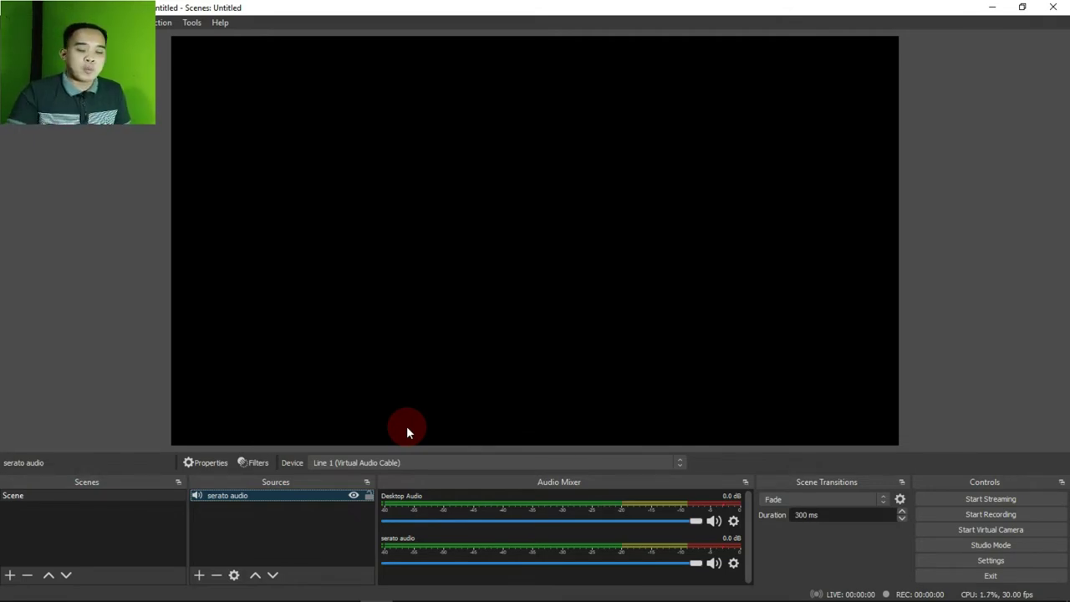
# Create an Audio Input Capture source named "microphone" and close its properties without keeping the changes.
pyautogui.click(199, 575)
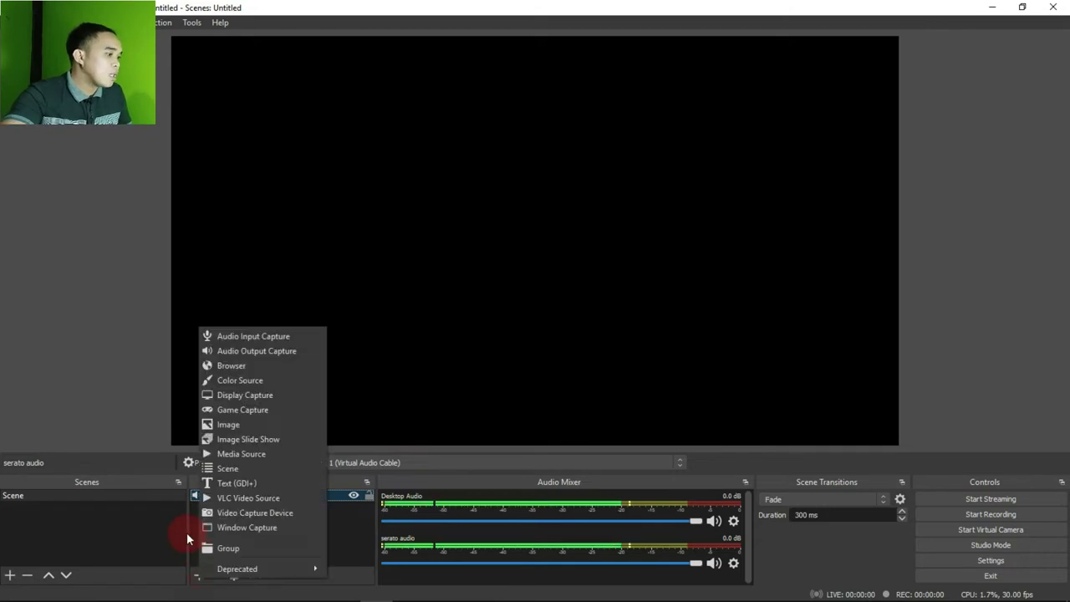
pyautogui.click(261, 337)
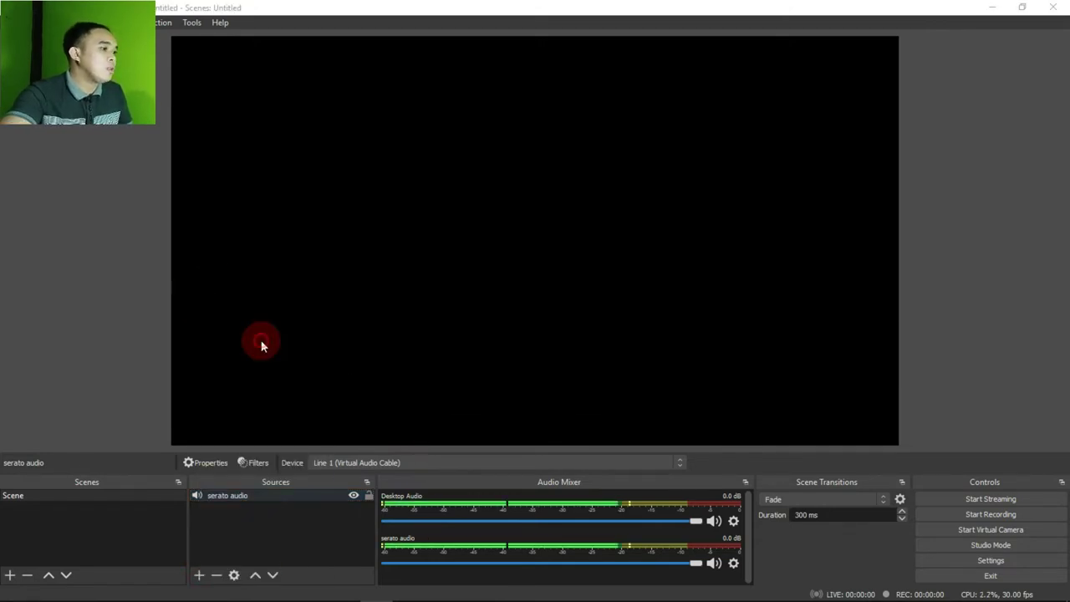
pyautogui.write('microp')
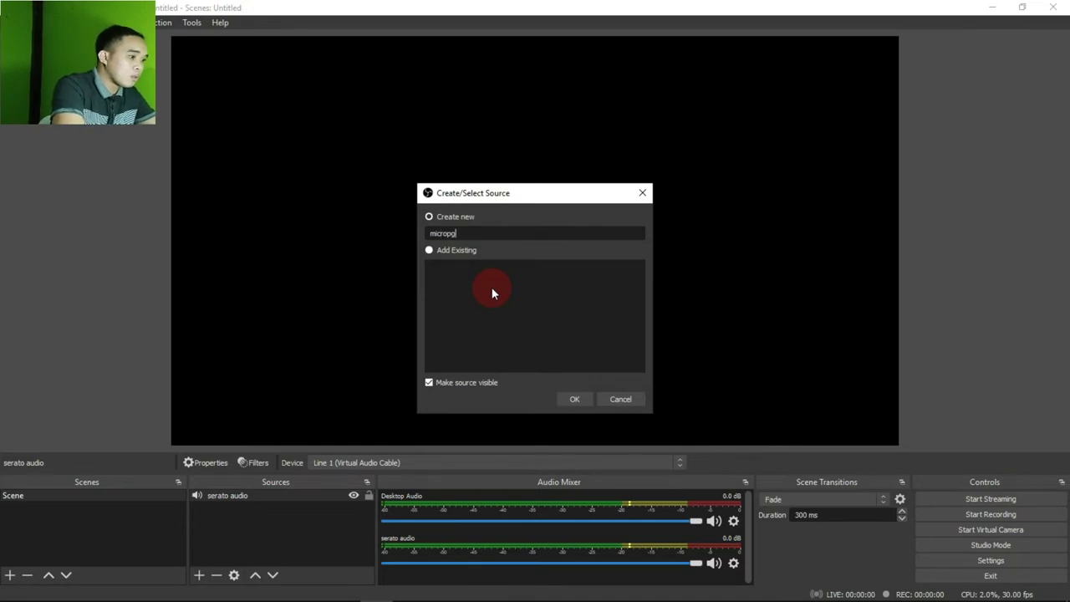
pyautogui.write('hone')
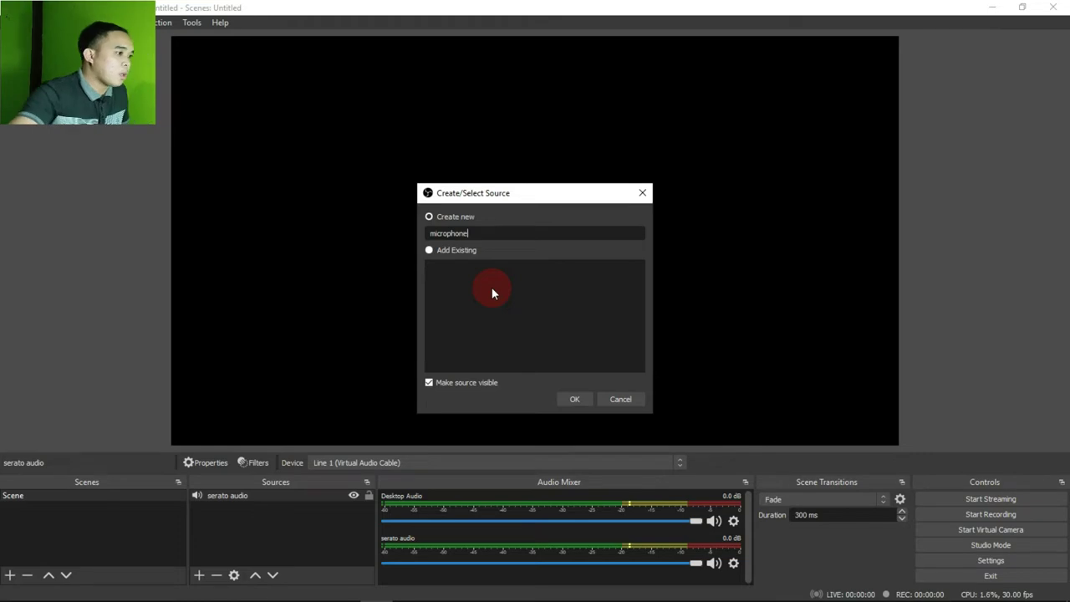
pyautogui.click(579, 401)
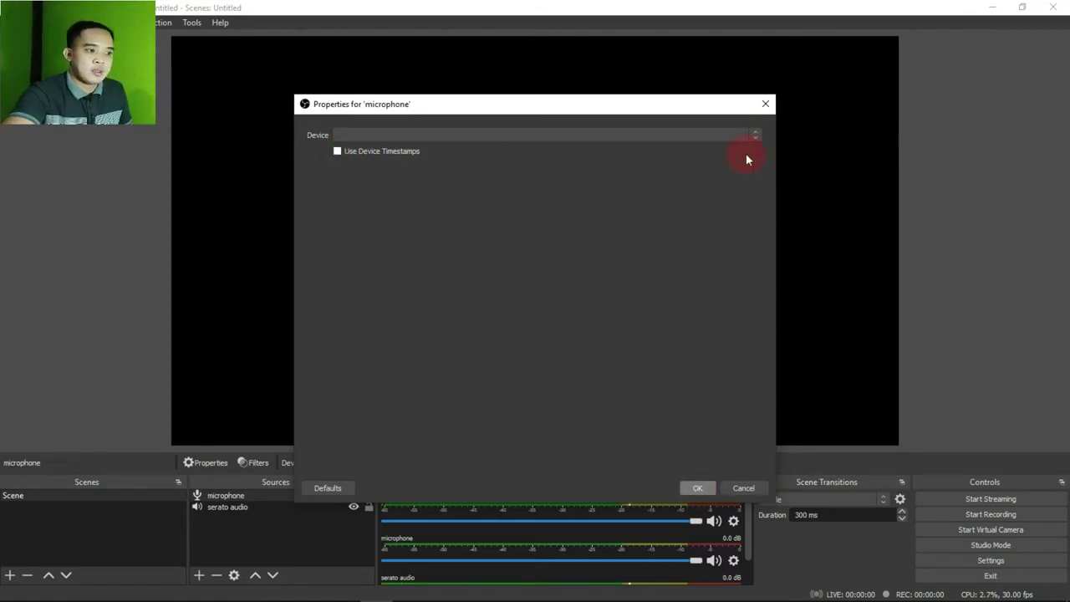
pyautogui.click(765, 104)
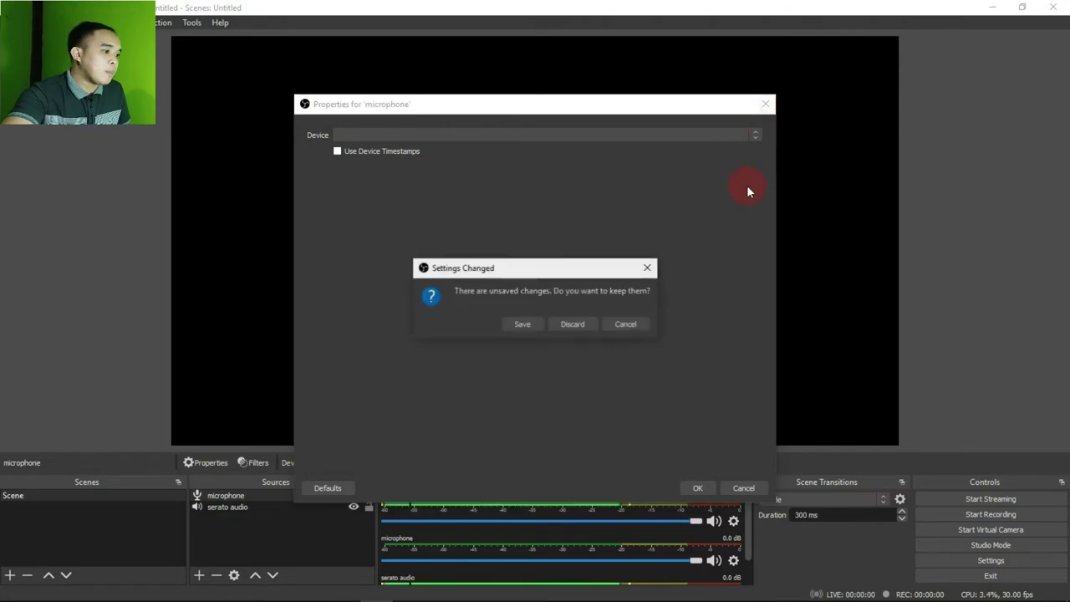
pyautogui.click(573, 325)
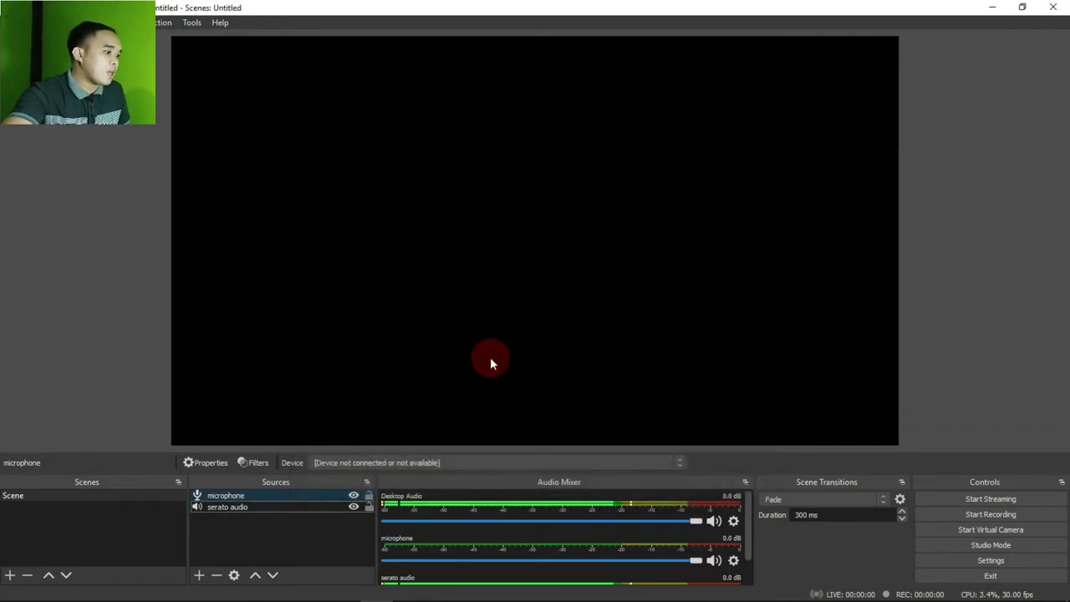
# Remove the microphone source from the scene and confirm the removal.
pyautogui.rightClick(252, 494)
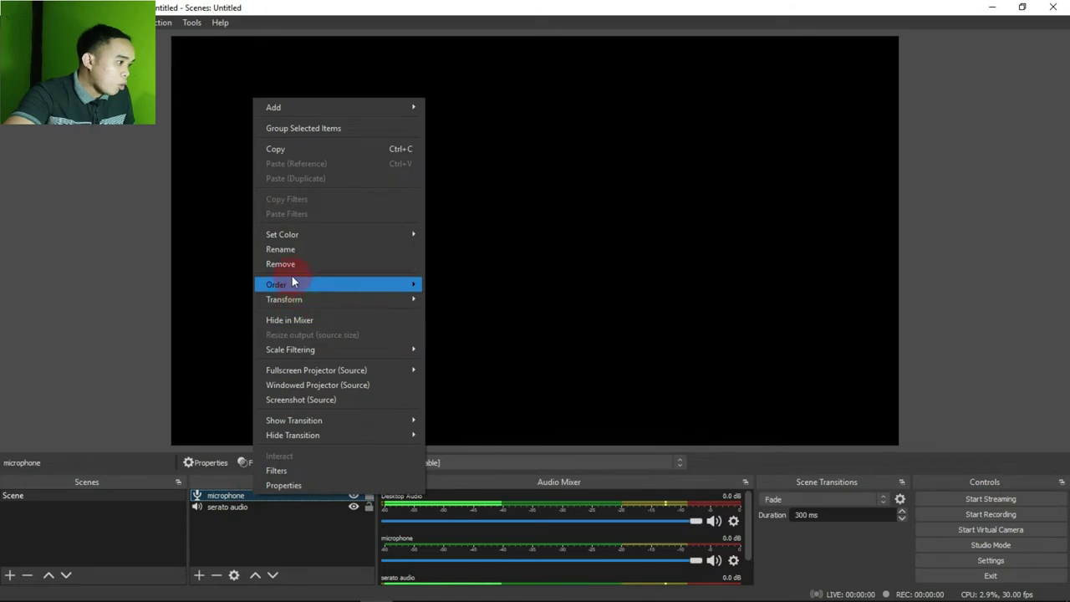
pyautogui.click(288, 265)
pyautogui.click(579, 324)
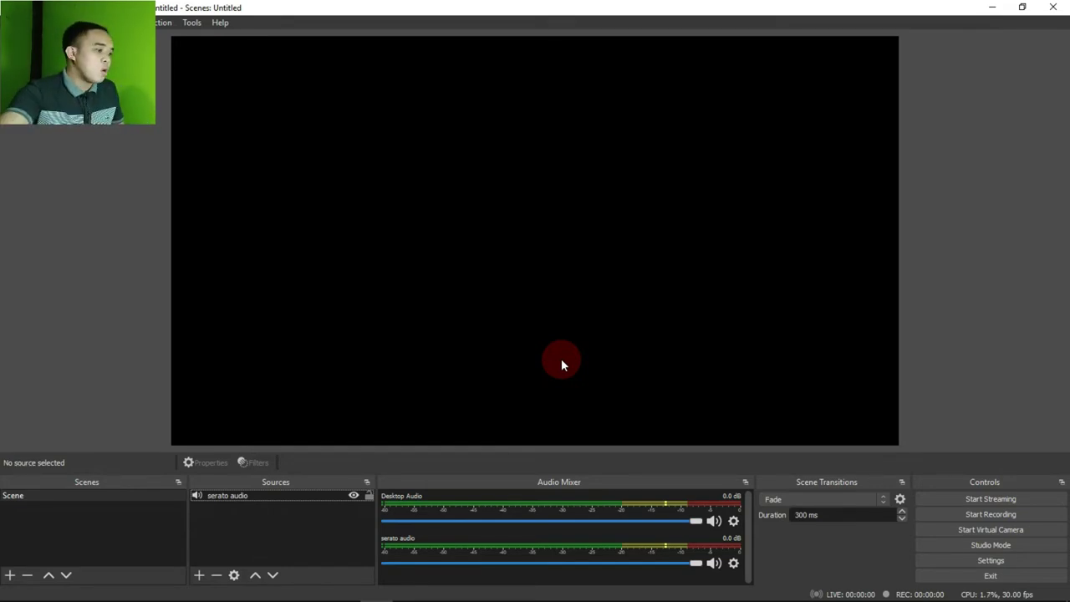
# Add a Video Capture Device source named "video captured" that uses the Integrated Webcam.
pyautogui.click(199, 574)
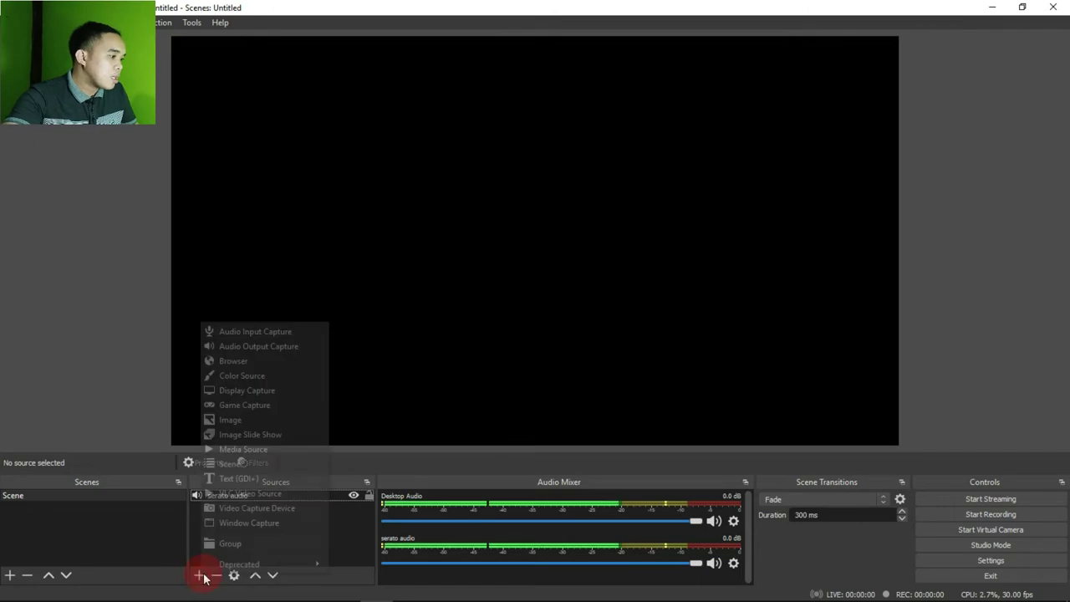
pyautogui.click(231, 509)
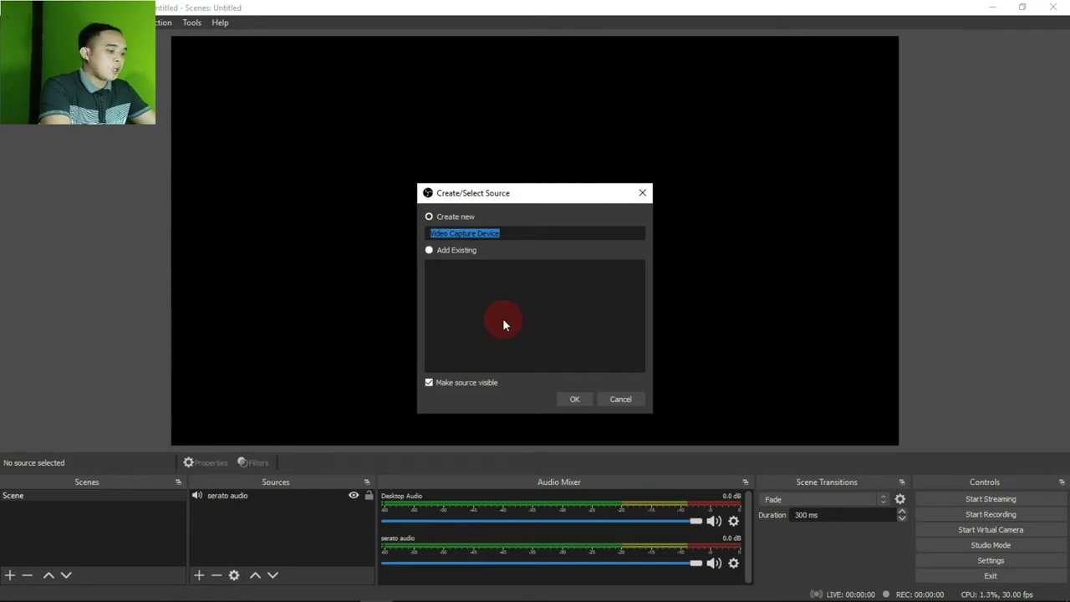
pyautogui.write('video')
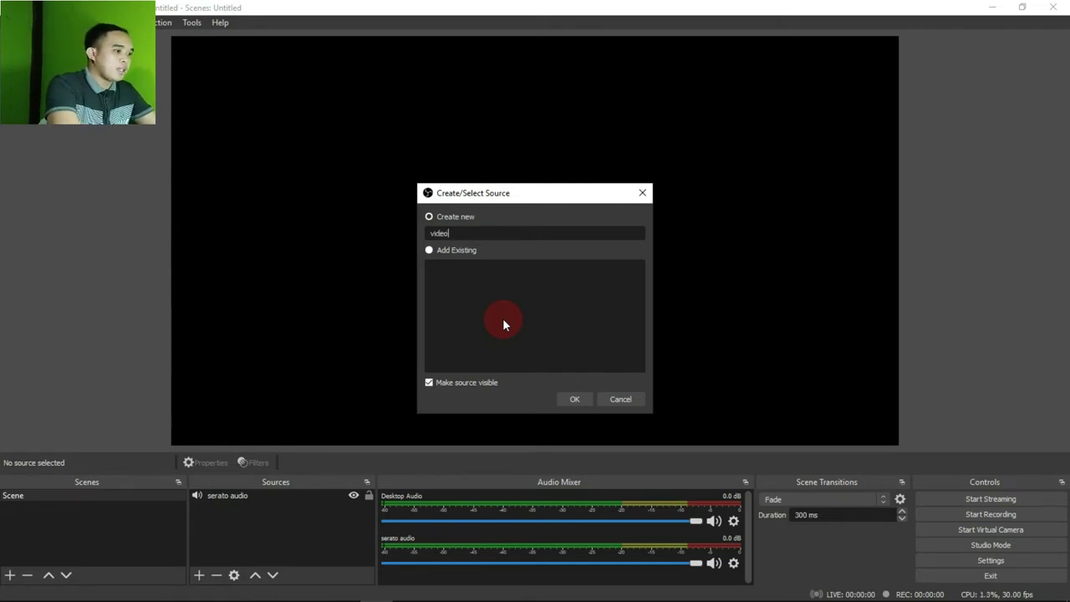
pyautogui.write(' captured')
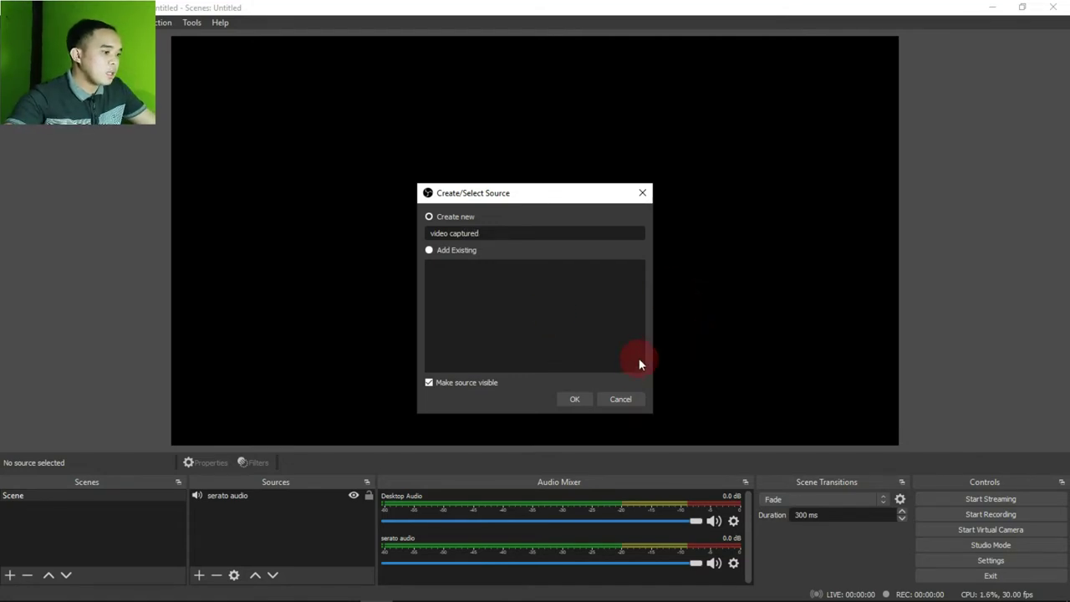
pyautogui.click(566, 399)
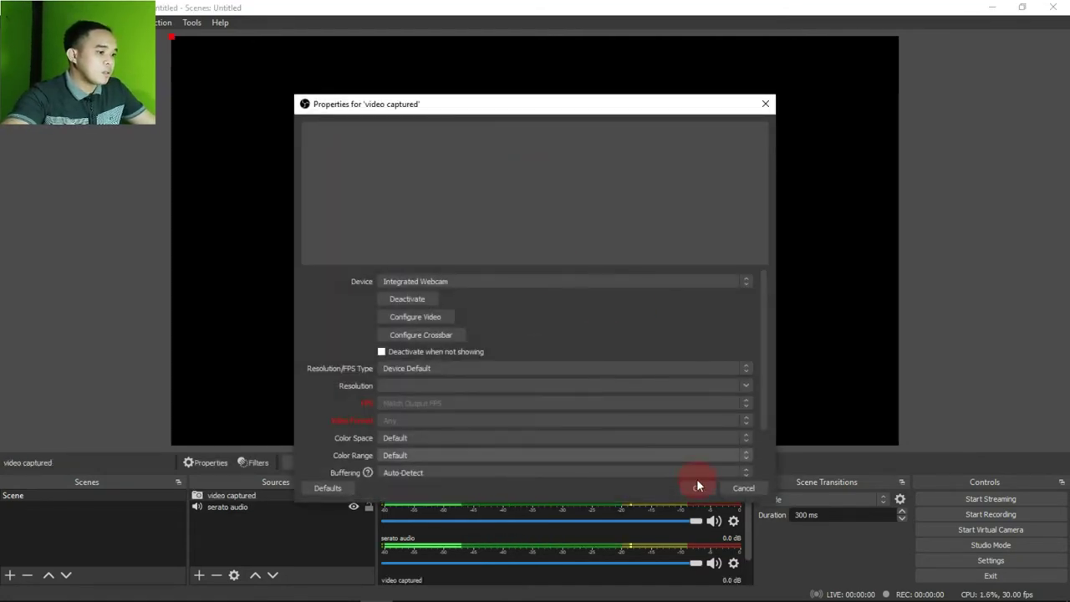
pyautogui.click(696, 489)
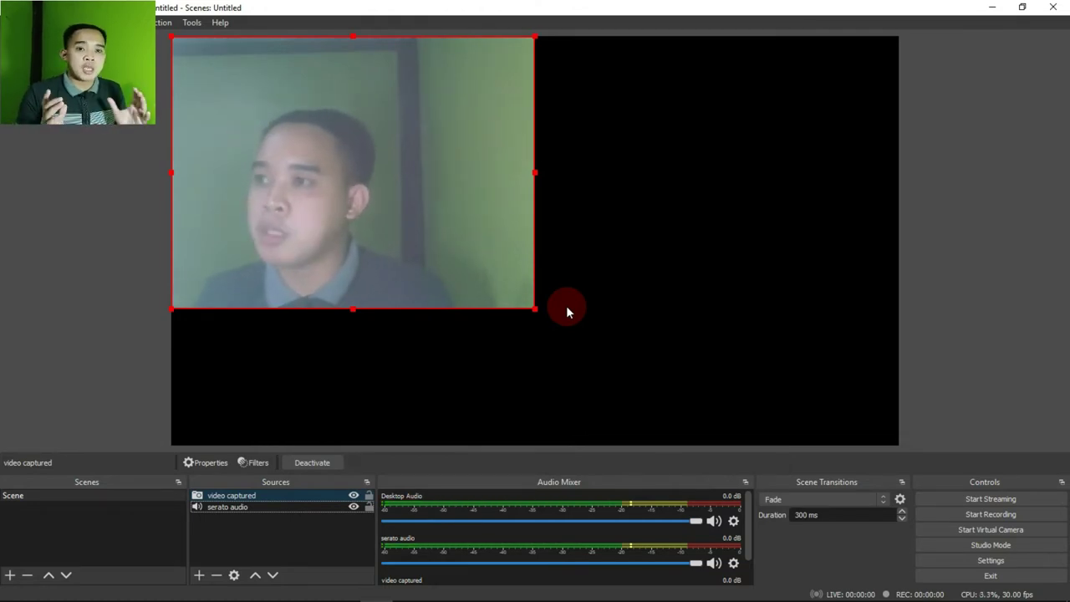
# Fit the webcam video to the full screen of the preview canvas.
pyautogui.rightClick(231, 128)
pyautogui.moveTo(339, 297)
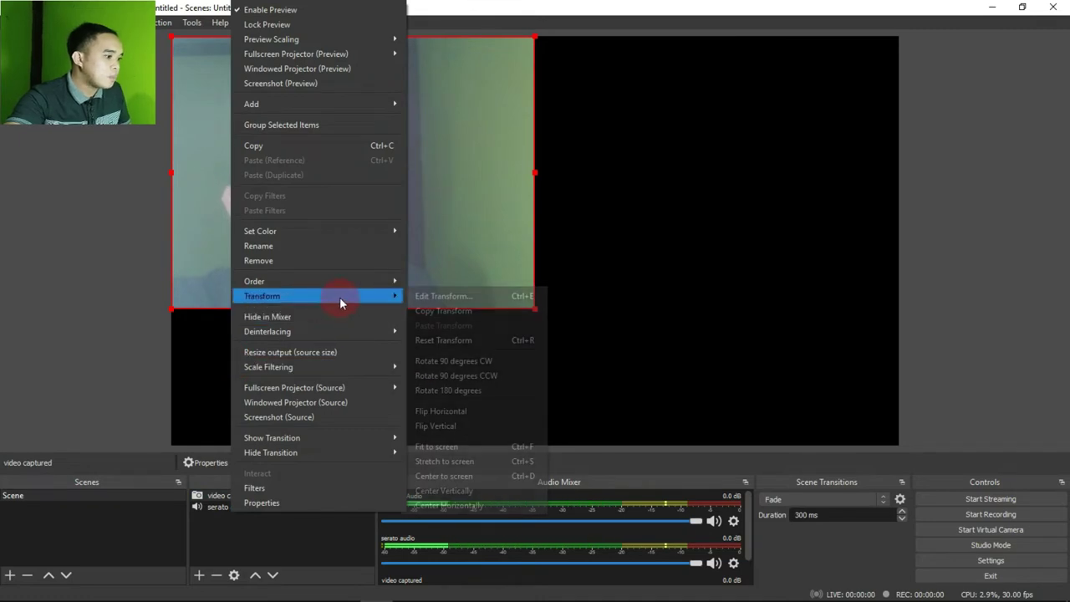
pyautogui.click(451, 445)
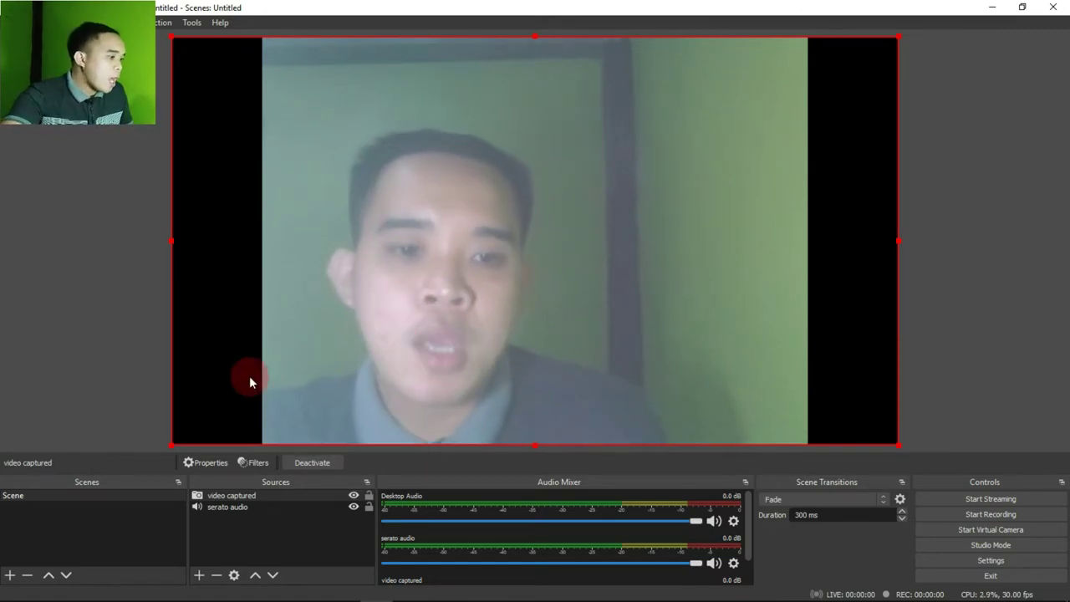
# Remove the video captured source from the scene and confirm the removal.
pyautogui.click(262, 495)
pyautogui.rightClick(263, 495)
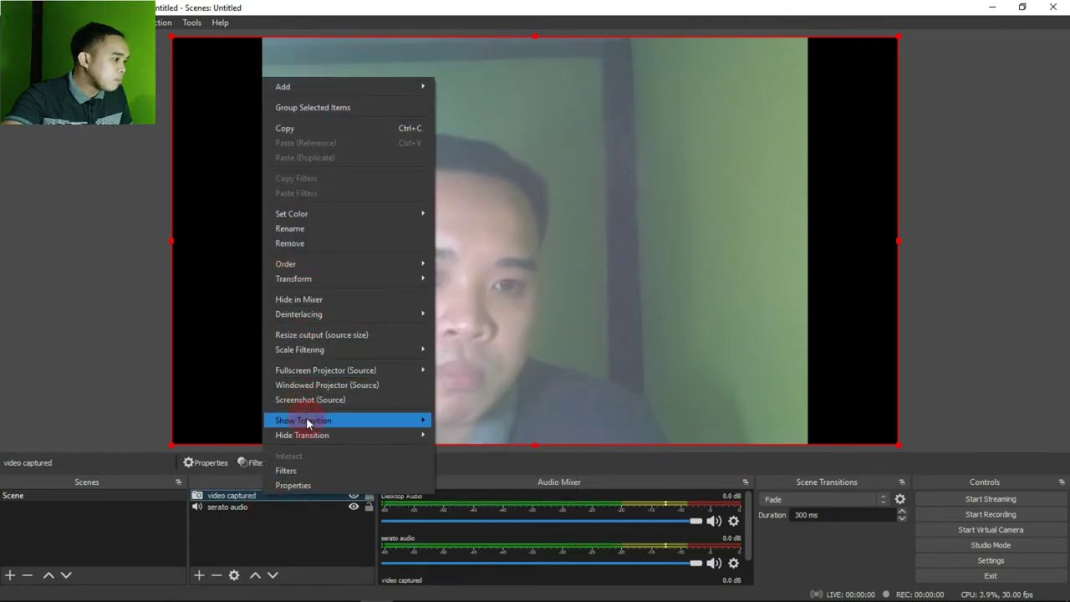
pyautogui.click(290, 242)
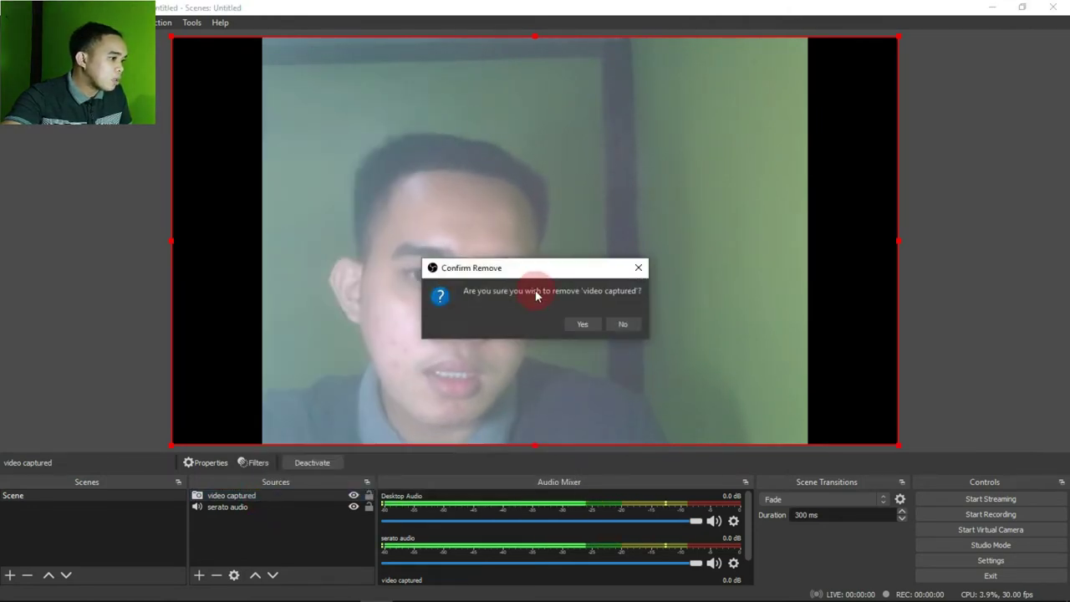
pyautogui.click(580, 323)
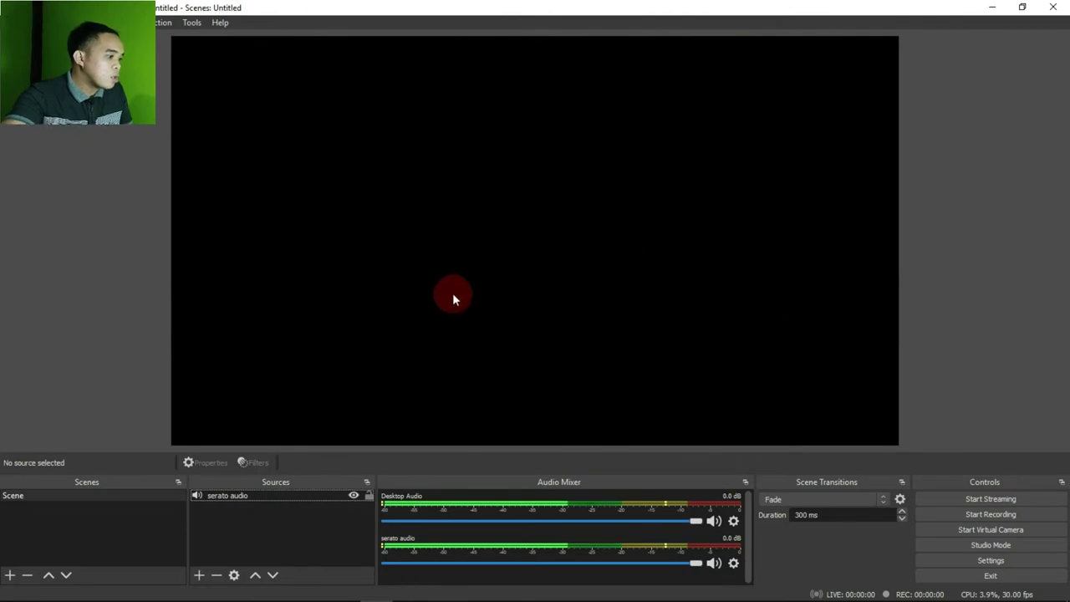
# Add a Media Source that plays the Disco_NightClub animated background video from the Desktop with Loop enabled.
pyautogui.click(199, 575)
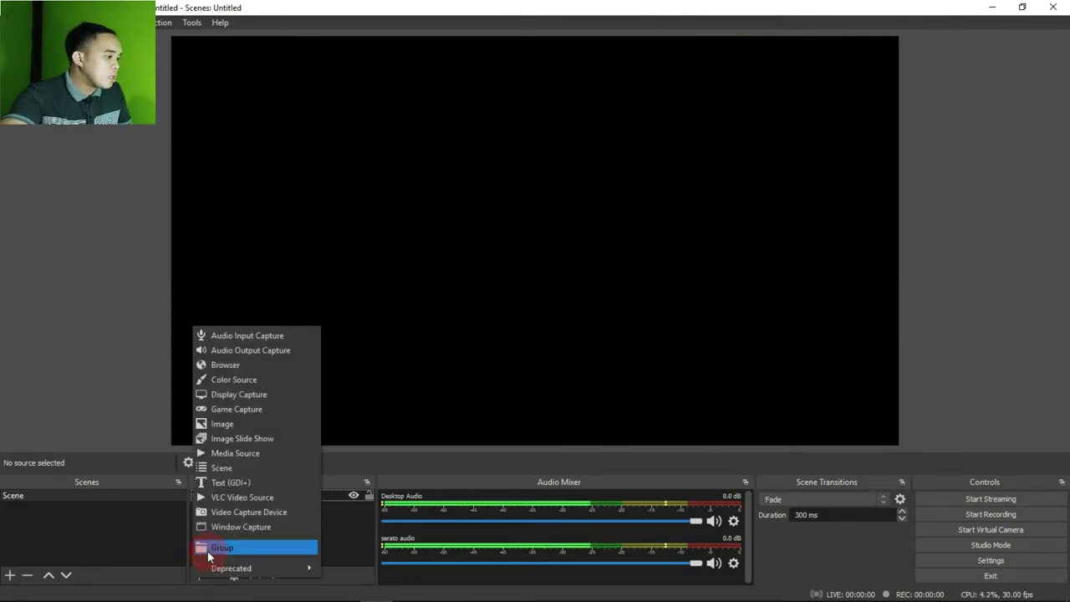
pyautogui.click(226, 456)
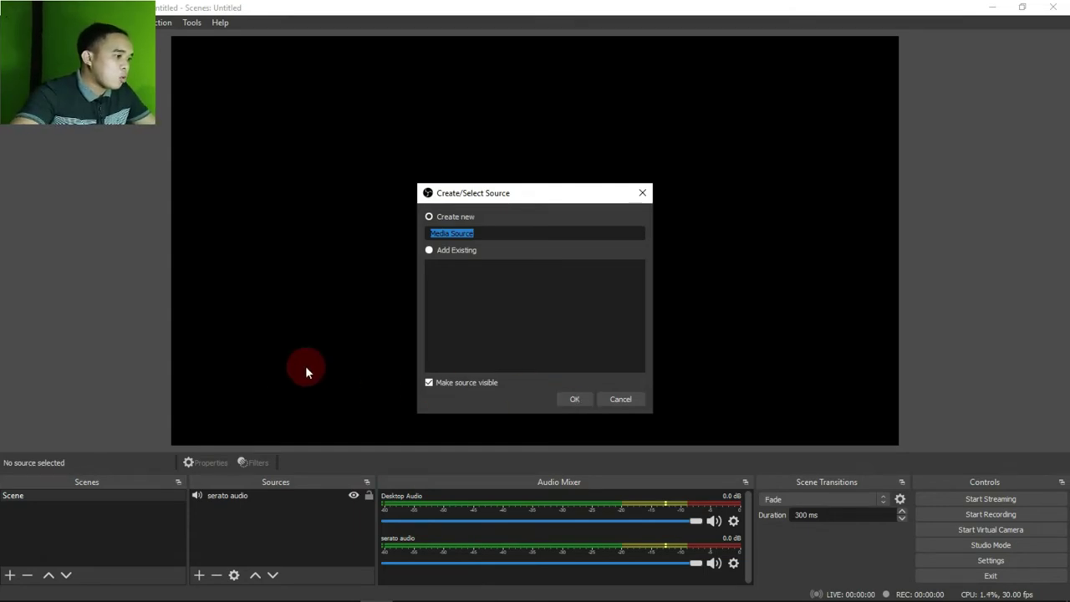
pyautogui.click(575, 398)
pyautogui.click(727, 379)
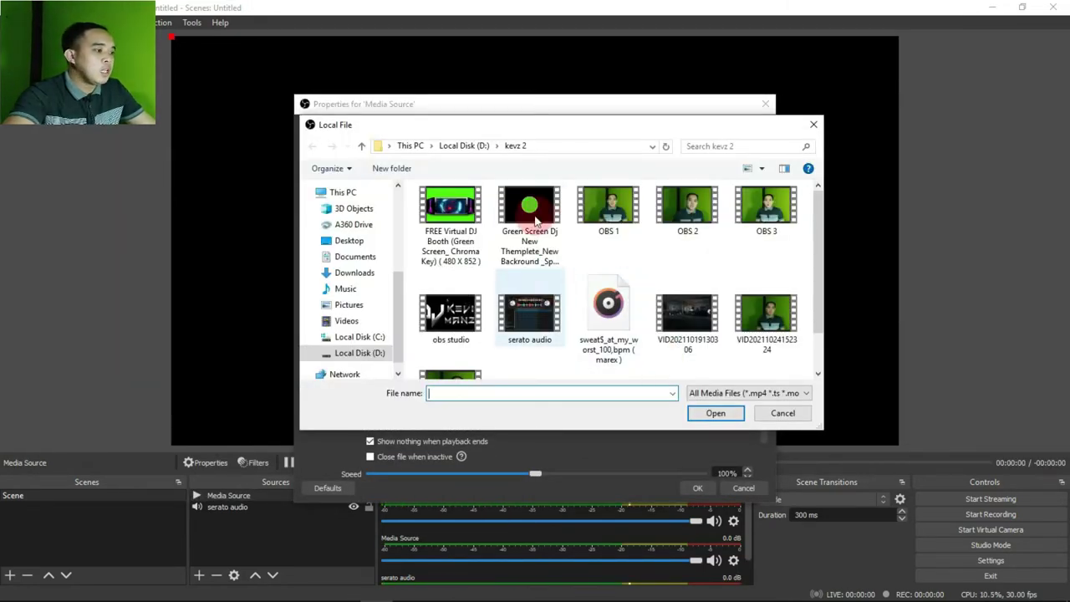
pyautogui.moveTo(398, 323); pyautogui.dragTo(398, 226)
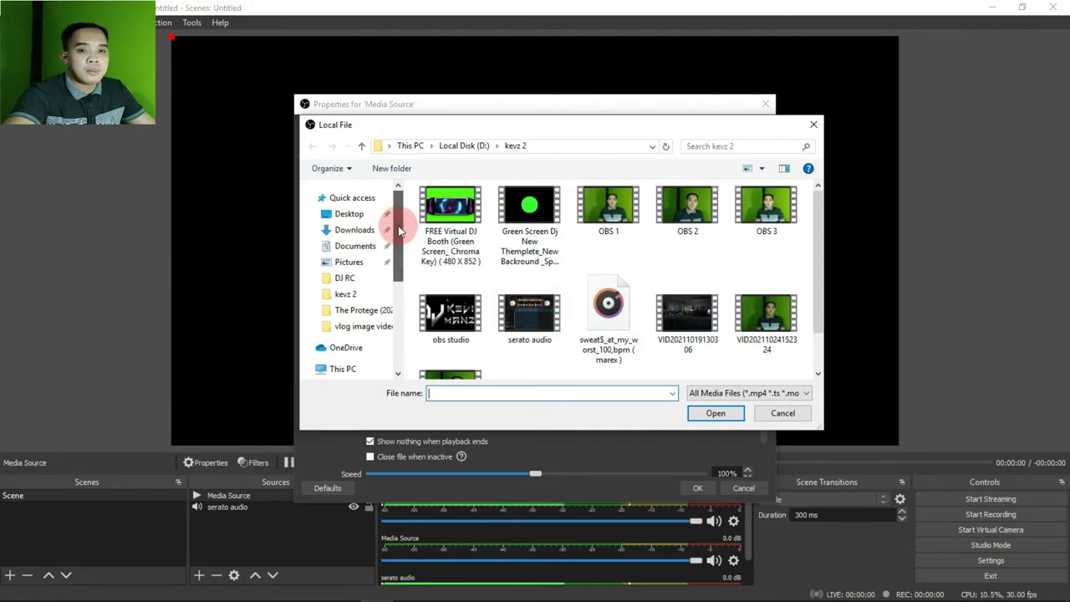
pyautogui.click(345, 214)
pyautogui.click(774, 250)
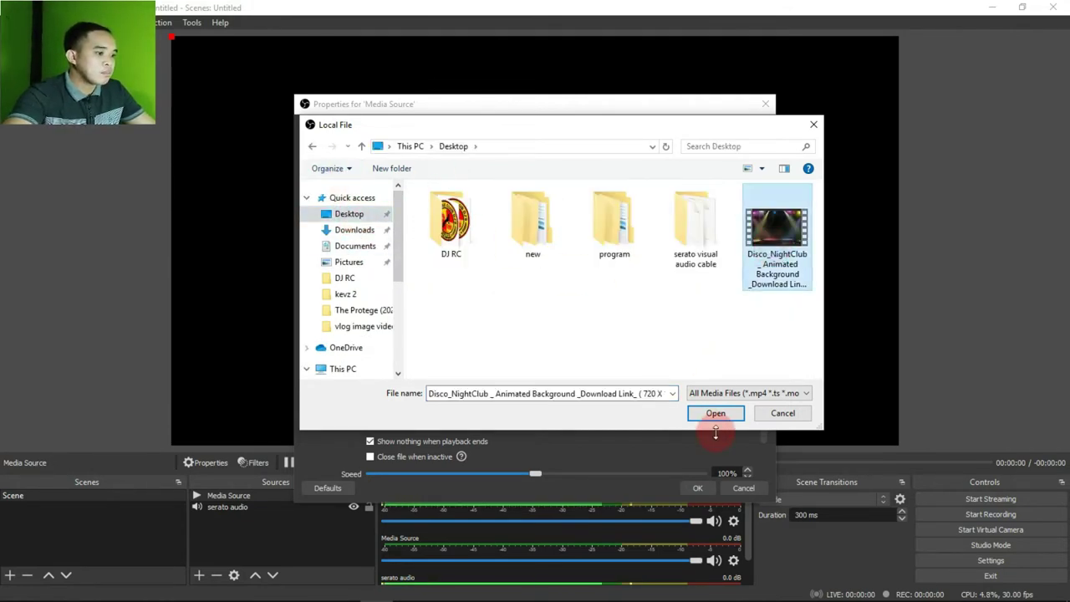
pyautogui.click(716, 413)
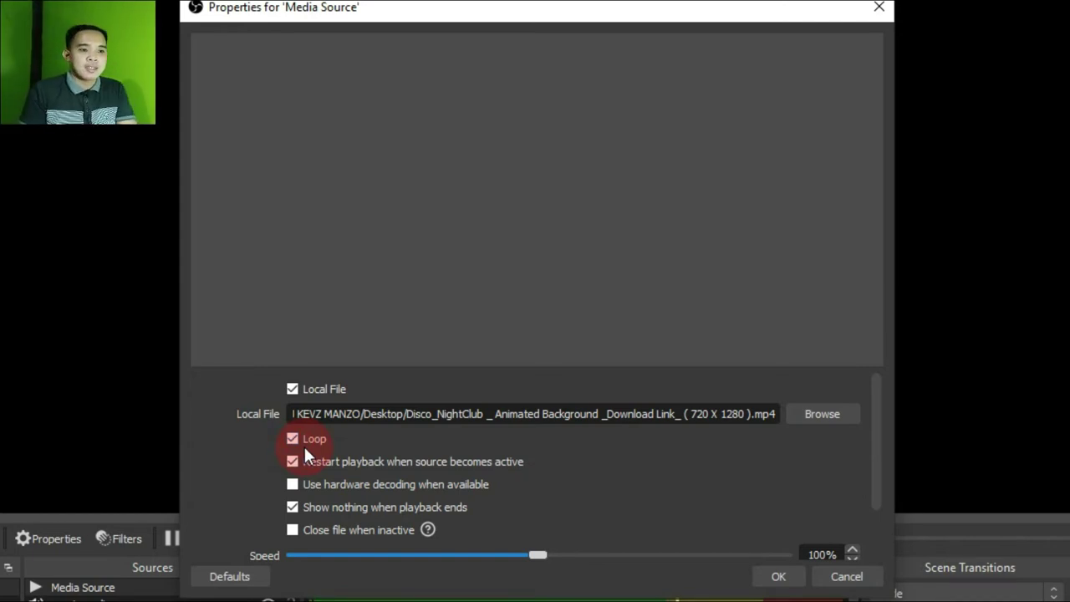
pyautogui.click(777, 577)
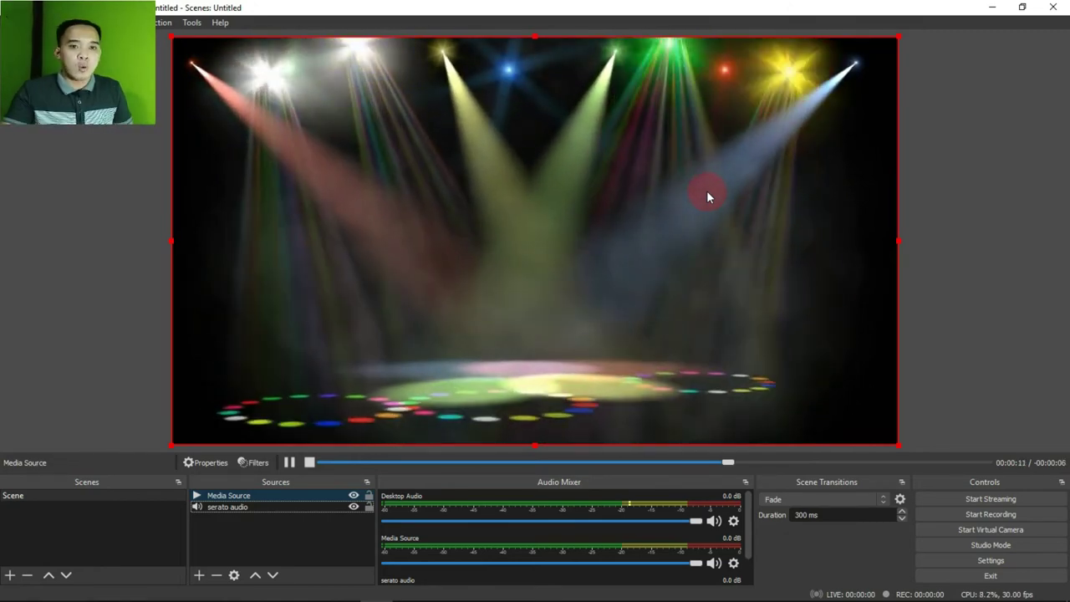
# Add an Image source that shows Capture.PNG from the kevz 2 folder.
pyautogui.click(199, 575)
pyautogui.click(231, 425)
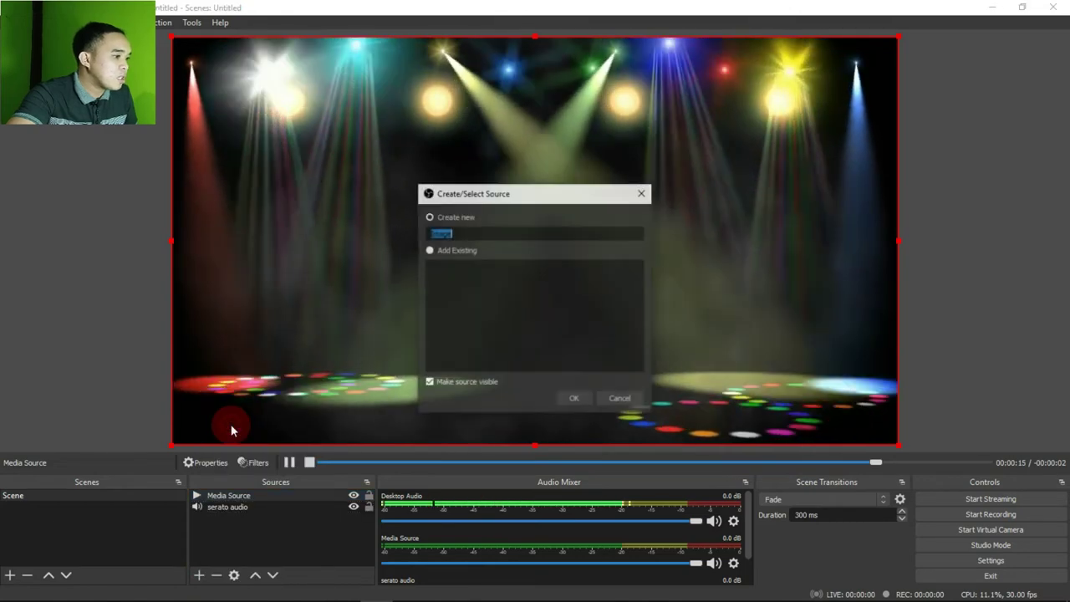
pyautogui.click(577, 399)
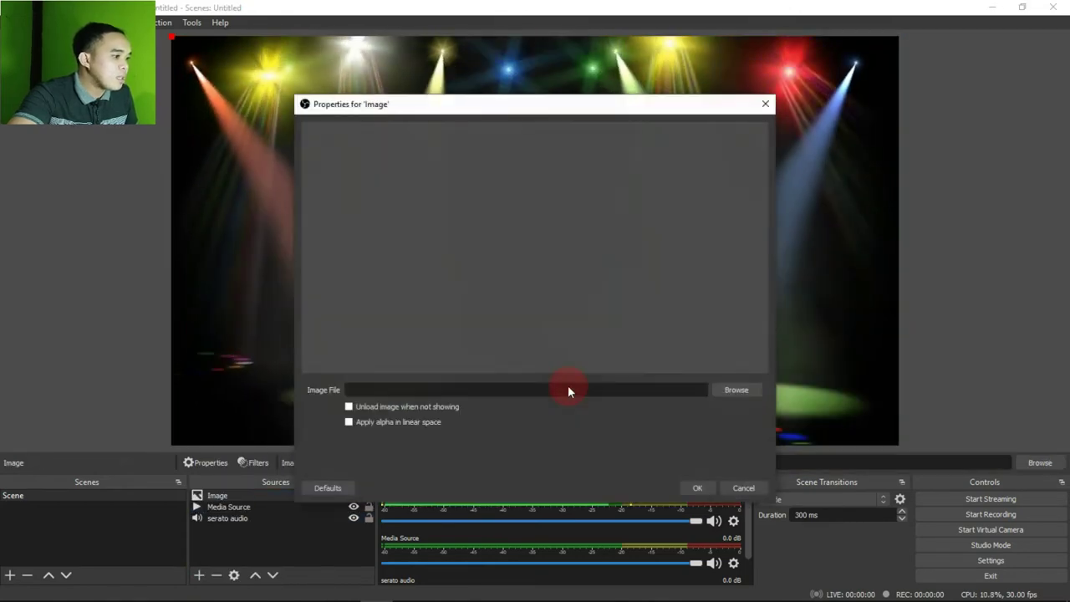
pyautogui.click(736, 390)
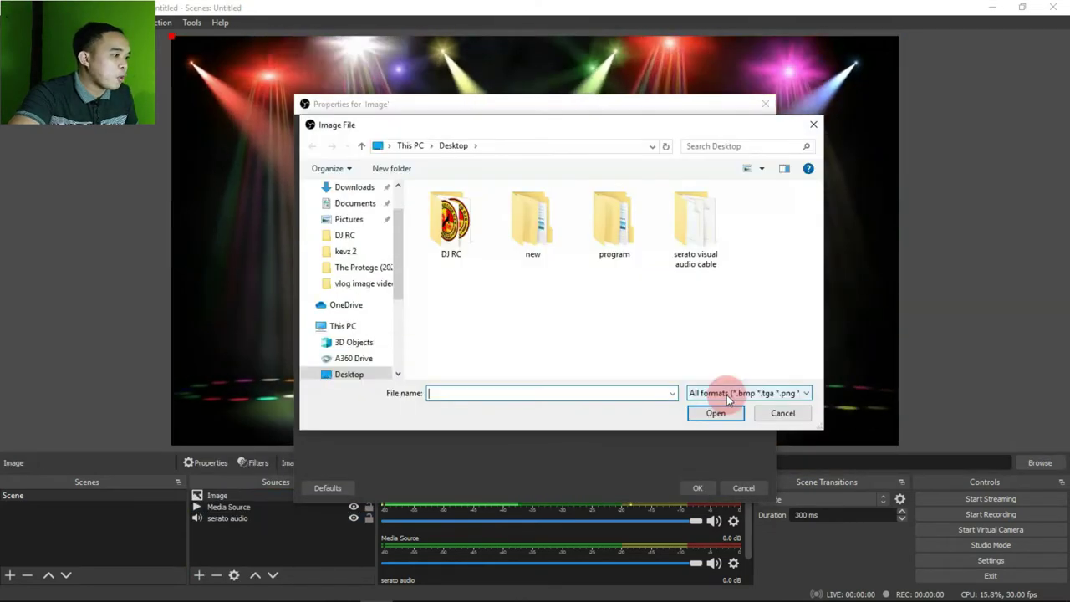
pyautogui.click(341, 256)
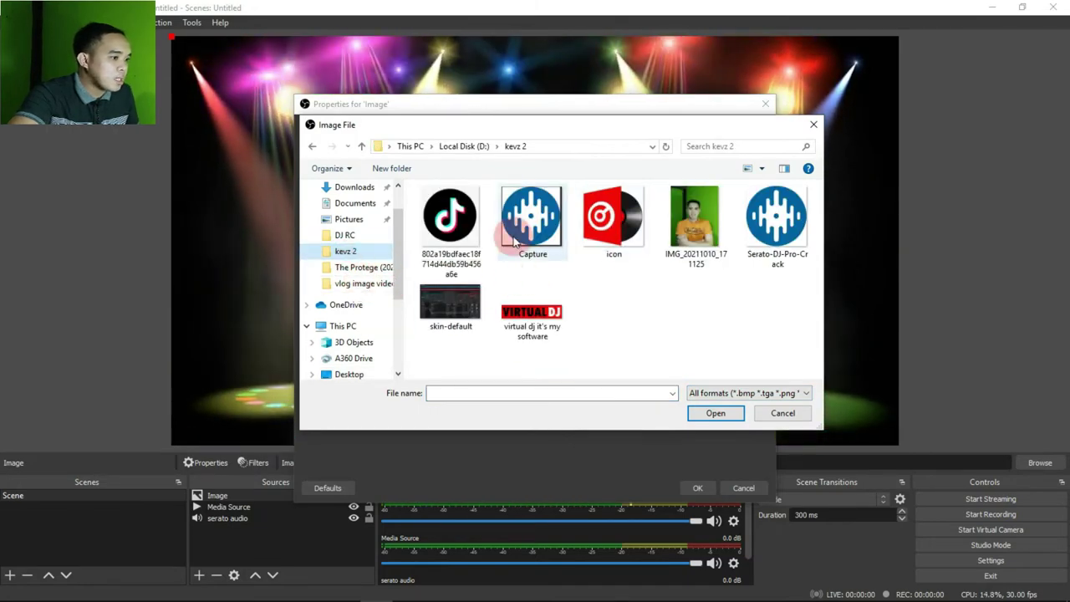
pyautogui.click(555, 234)
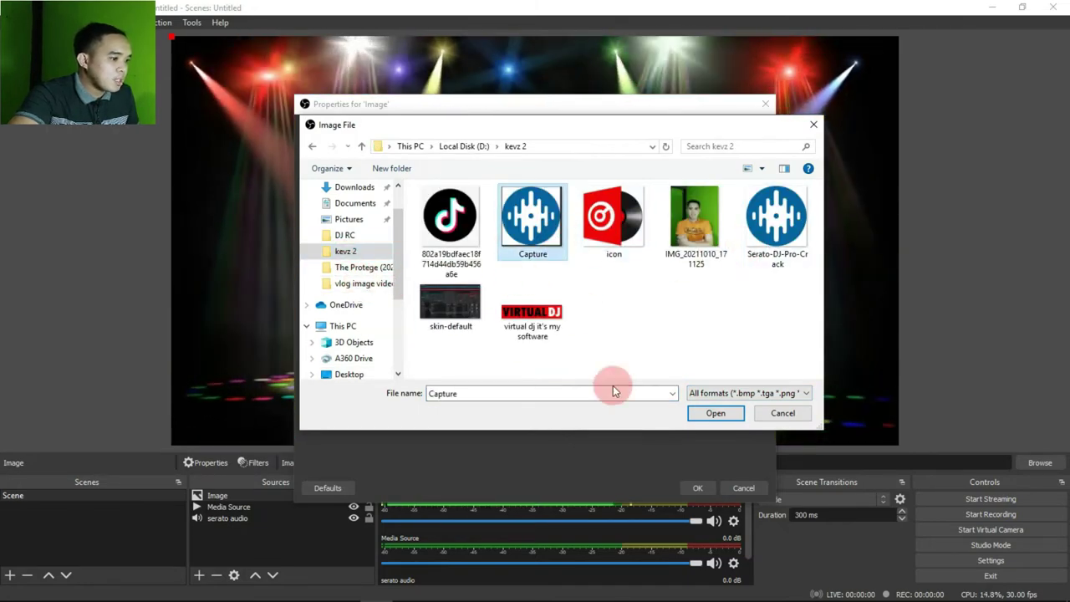
pyautogui.click(716, 413)
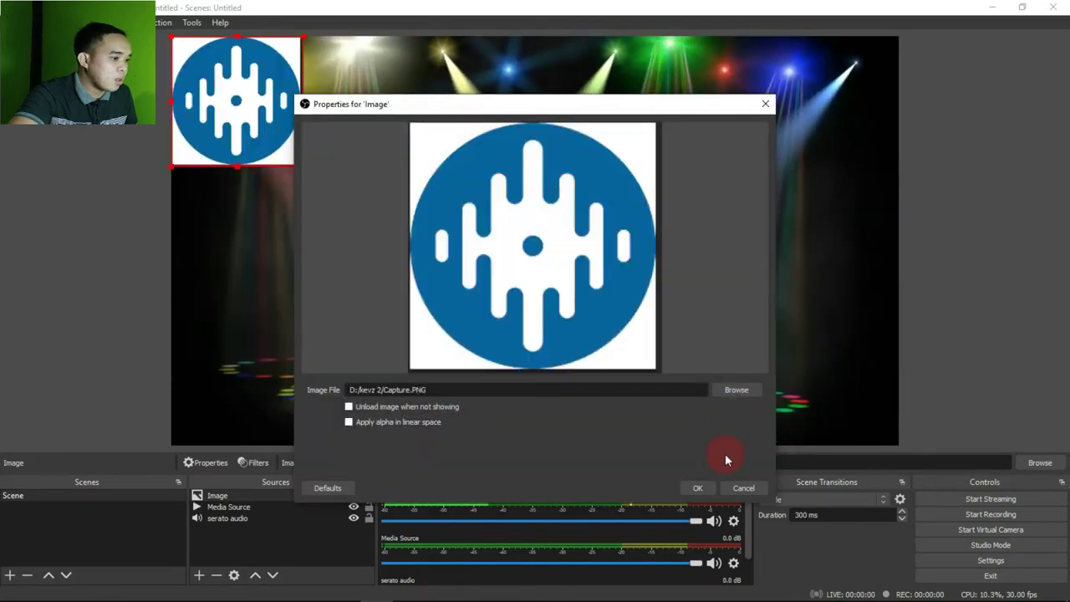
pyautogui.click(699, 488)
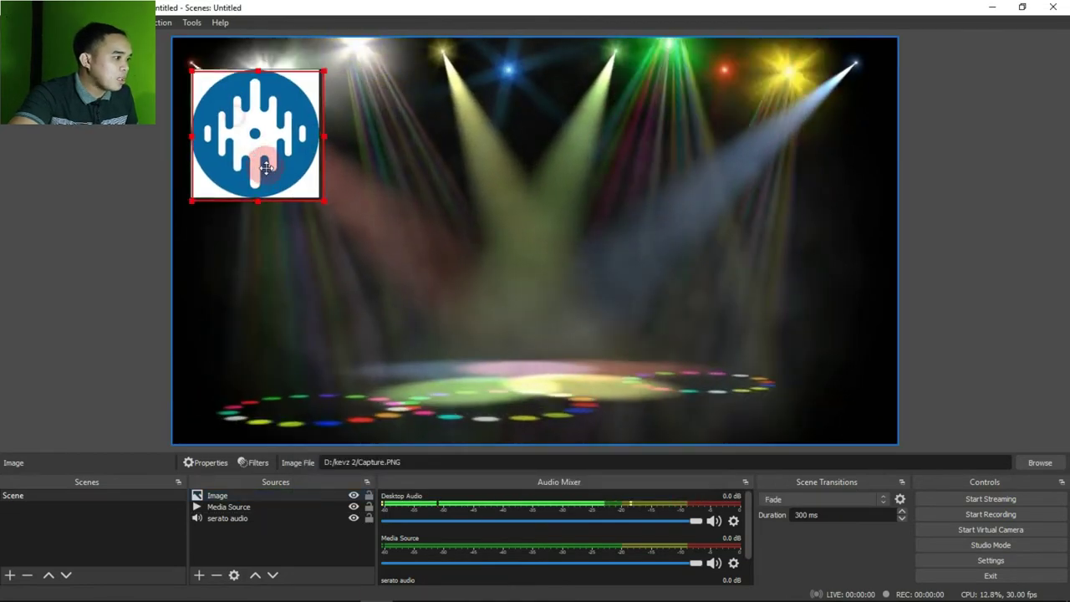
# Shrink the logo image to about two thirds of its size and place it in the canvas's upper-right corner.
pyautogui.moveTo(232, 136); pyautogui.dragTo(751, 195)
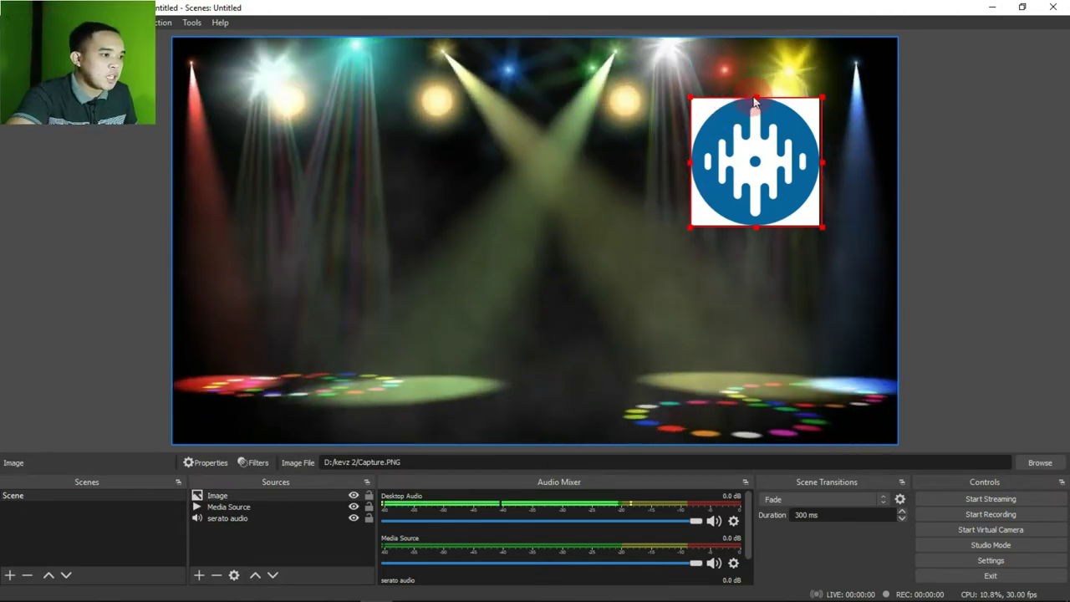
pyautogui.click(753, 92)
pyautogui.click(755, 102)
pyautogui.moveTo(756, 98); pyautogui.dragTo(756, 143)
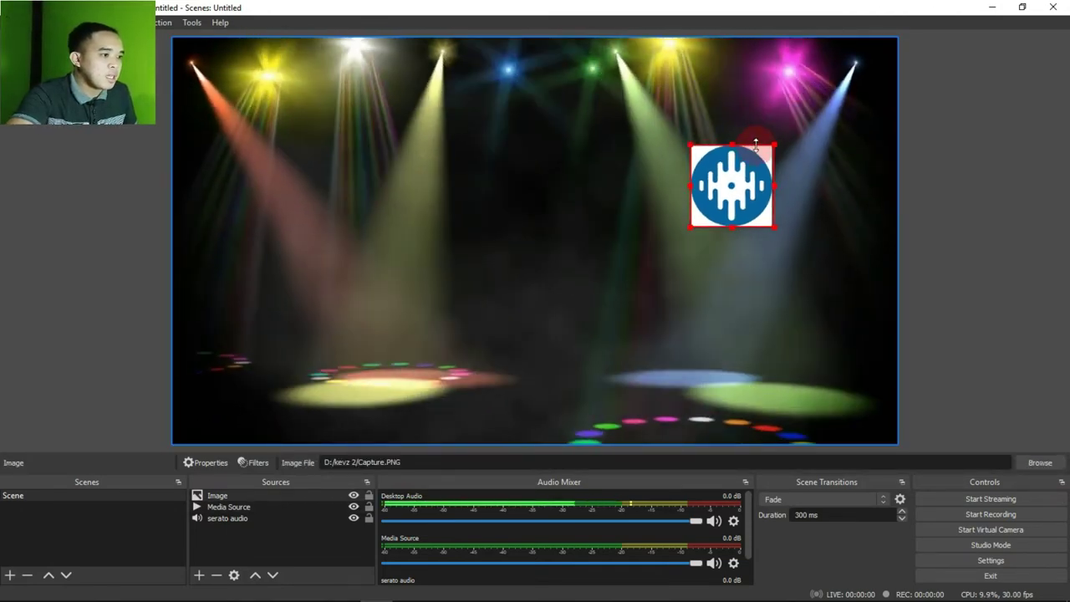
pyautogui.moveTo(748, 199); pyautogui.dragTo(872, 93)
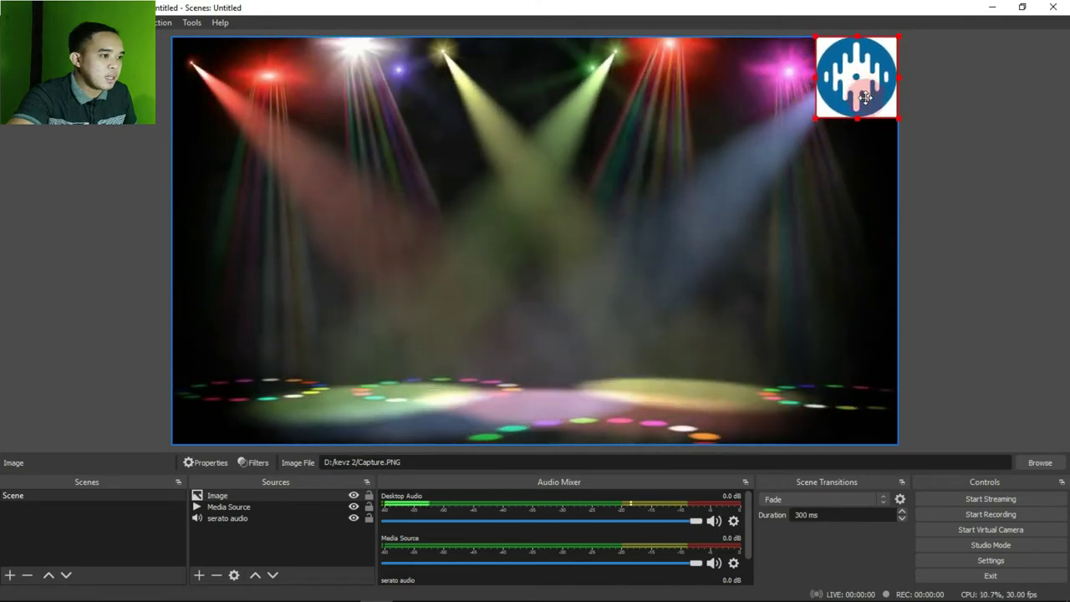
pyautogui.click(733, 242)
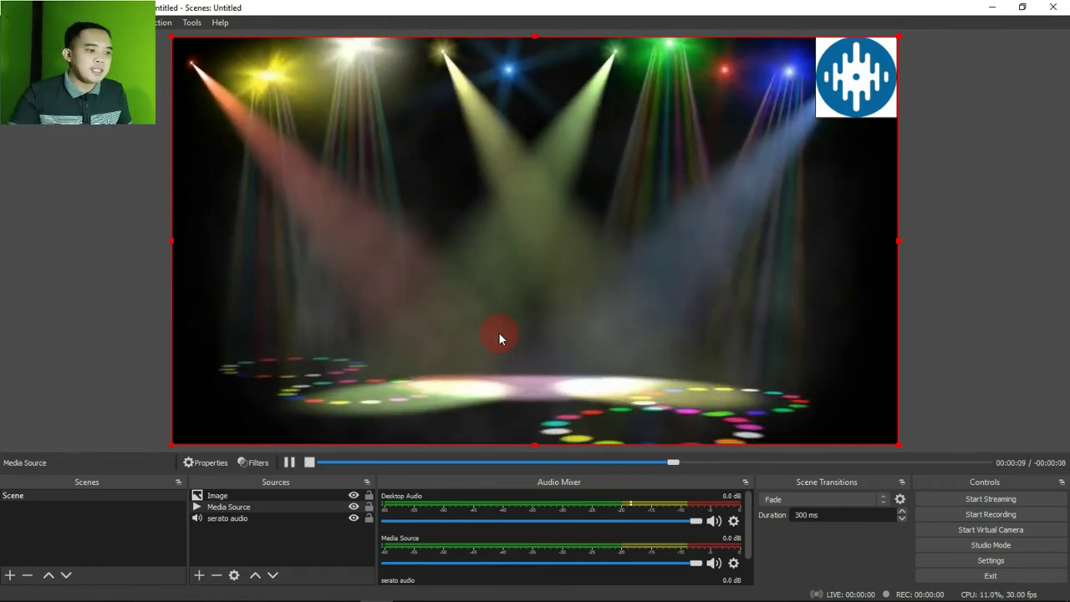
# Create a Text (GDI+) source with the default name and open its properties.
pyautogui.click(199, 573)
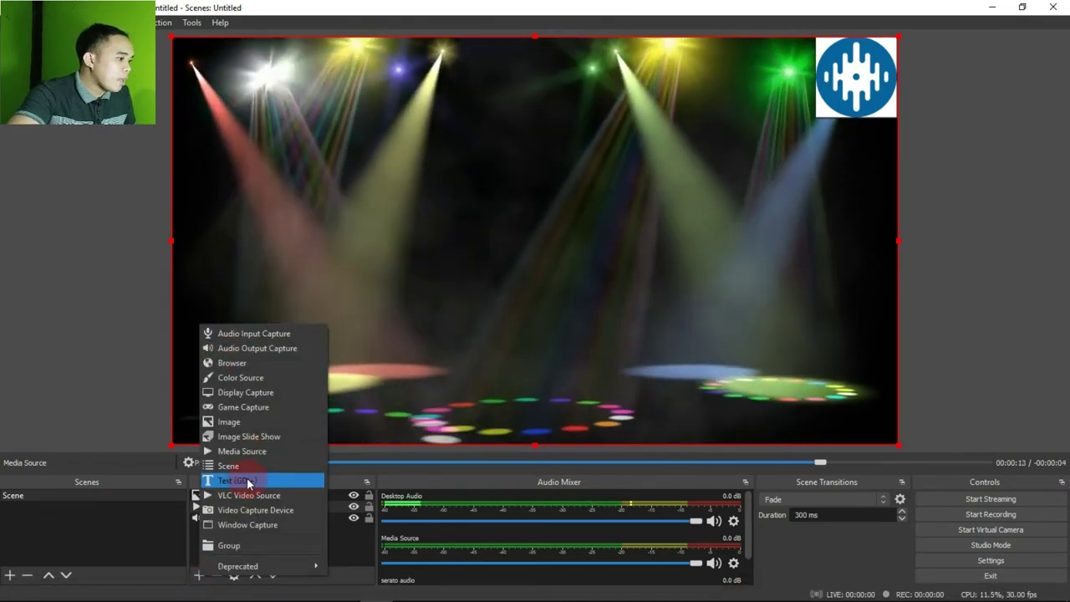
pyautogui.click(248, 481)
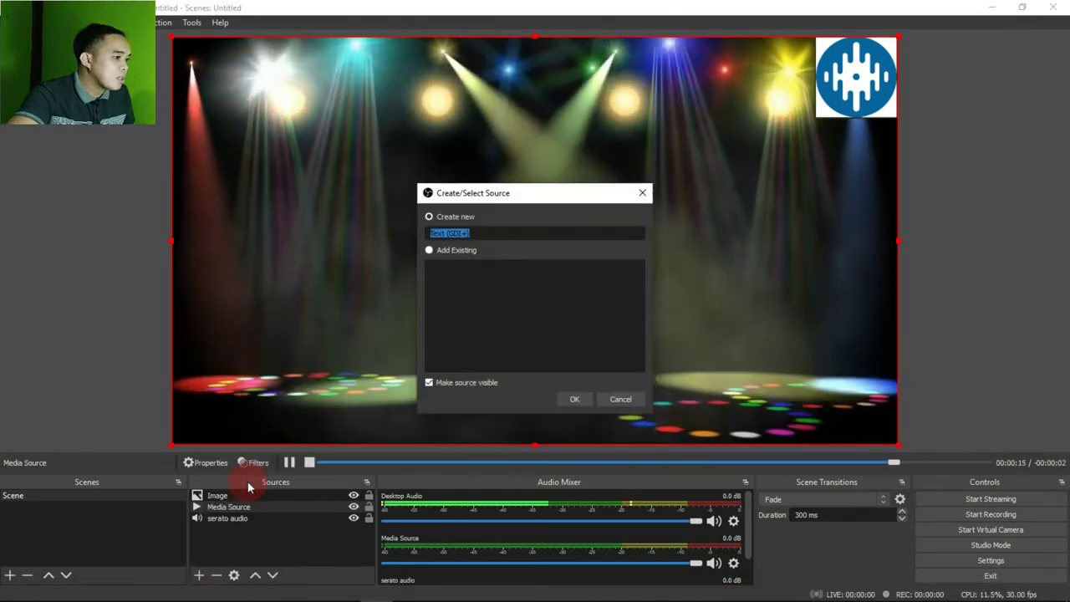
pyautogui.click(575, 398)
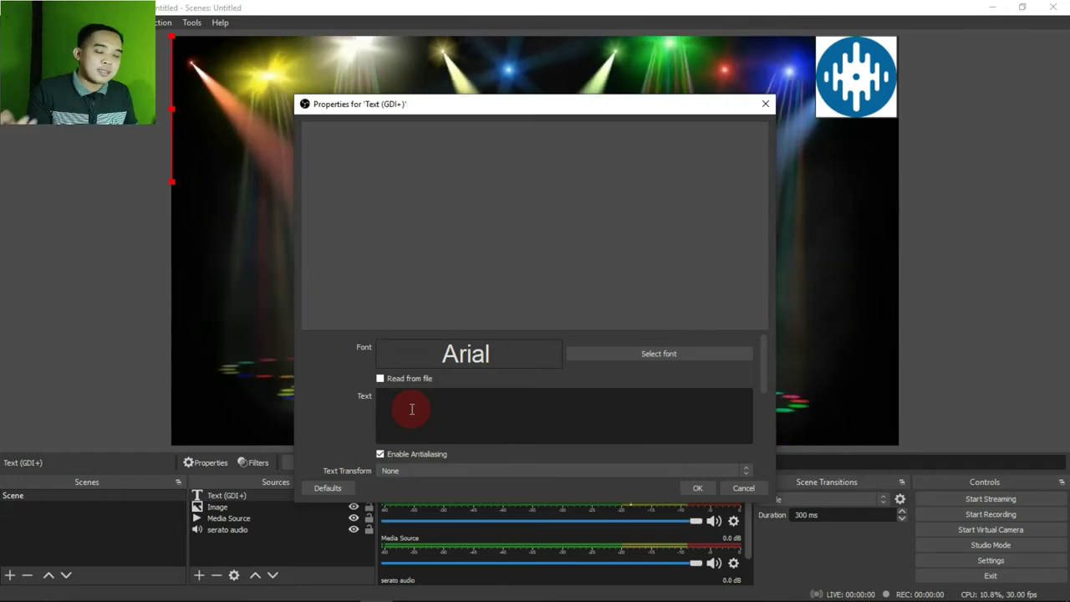
# Enter WE BACK CLASSIC DANCE in capitals as the text source's content.
pyautogui.write('we')
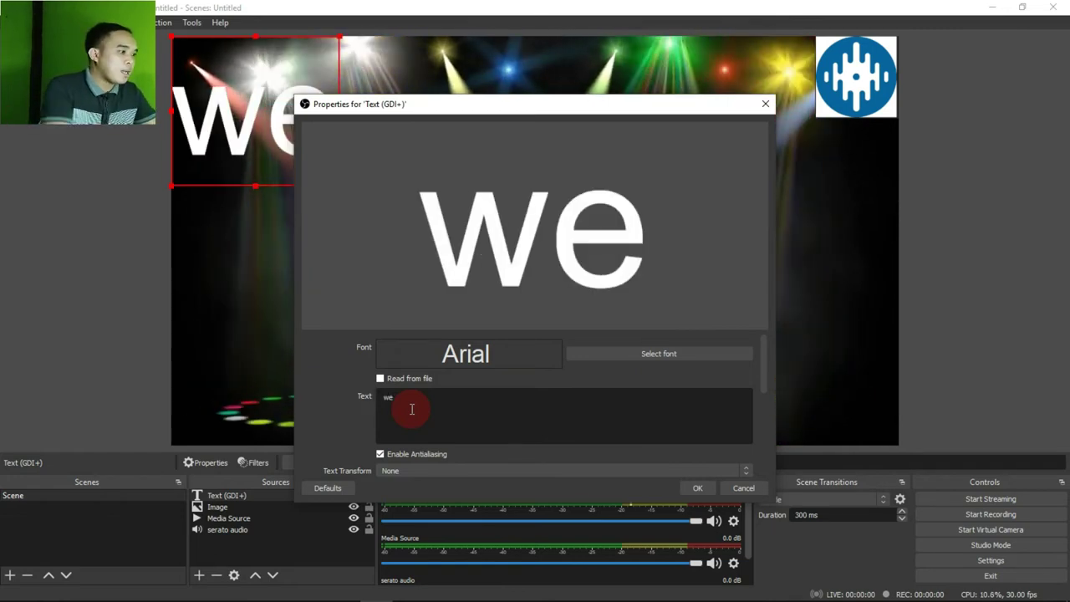
pyautogui.write(' ba')
pyautogui.press('BackSpace')
pyautogui.press('BackSpace')
pyautogui.press('BackSpace')
pyautogui.press('BackSpace')
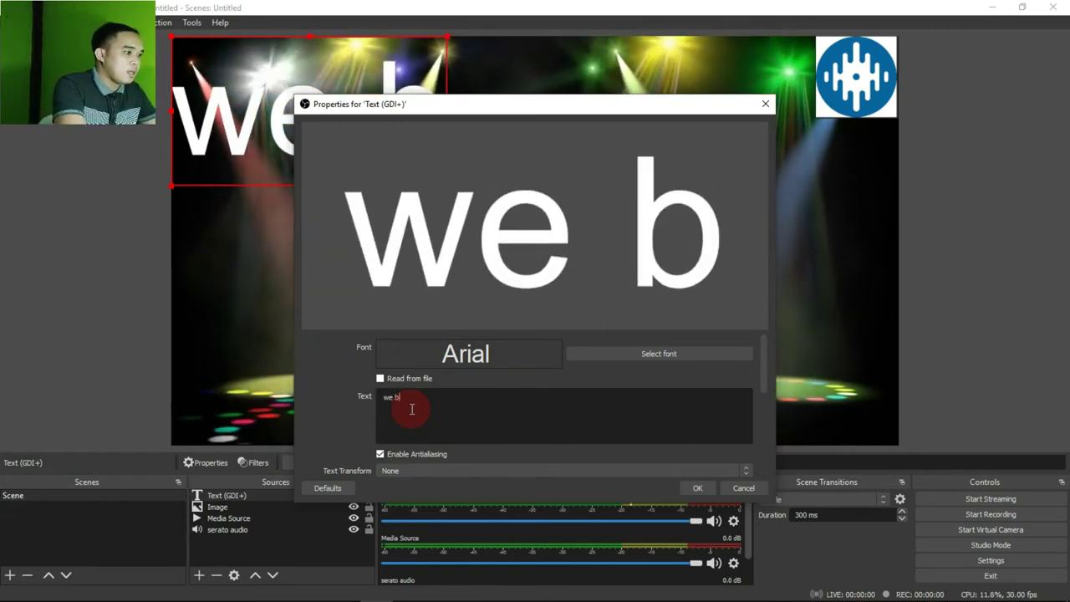
pyautogui.press('BackSpace')
pyautogui.write('W')
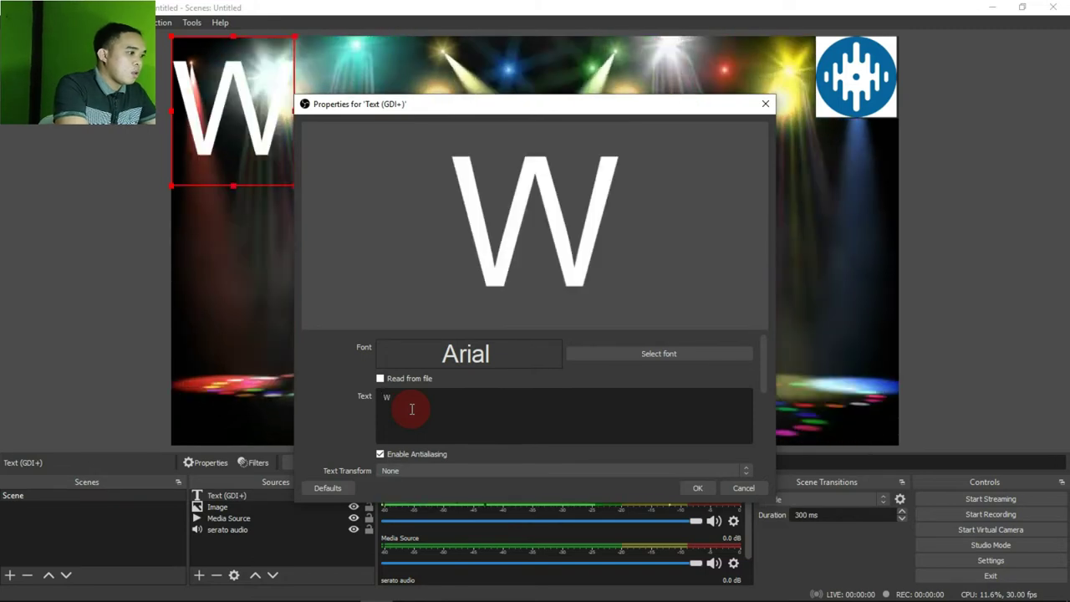
pyautogui.write('E BACK ')
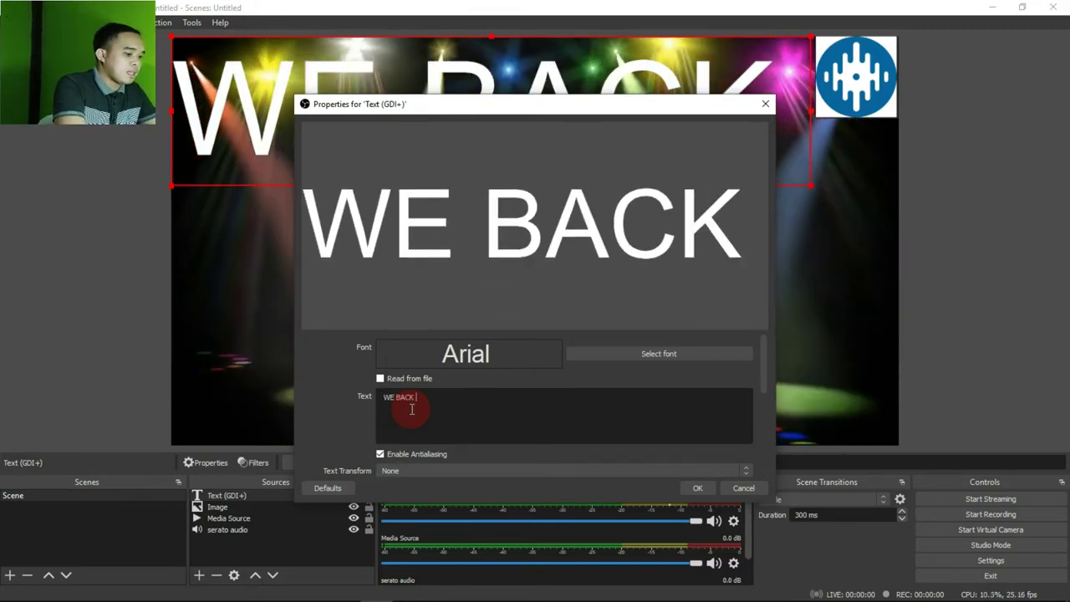
pyautogui.write('CLASS')
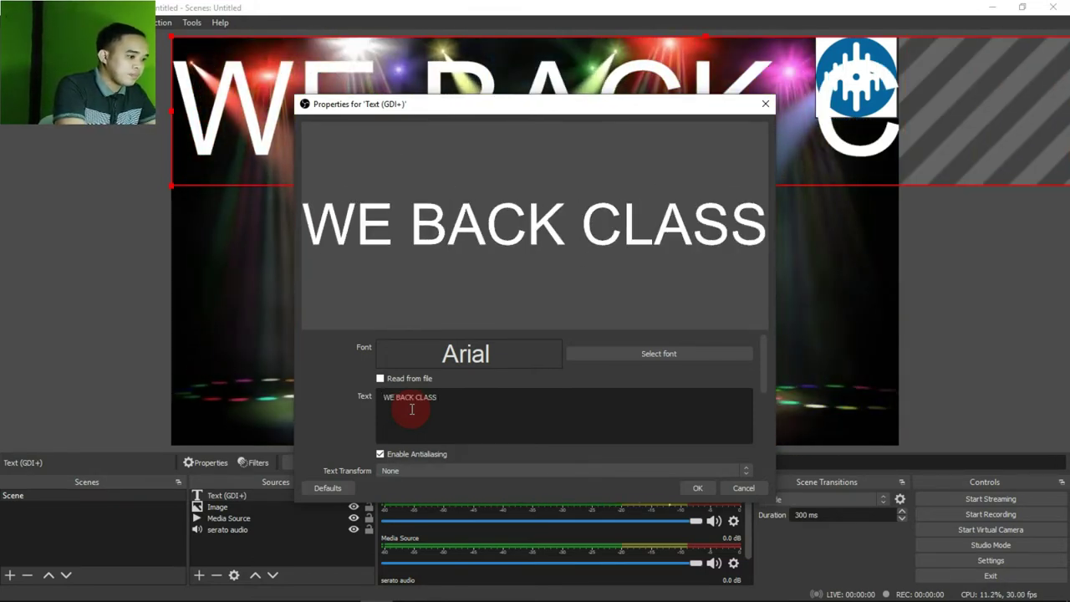
pyautogui.write('IC DA')
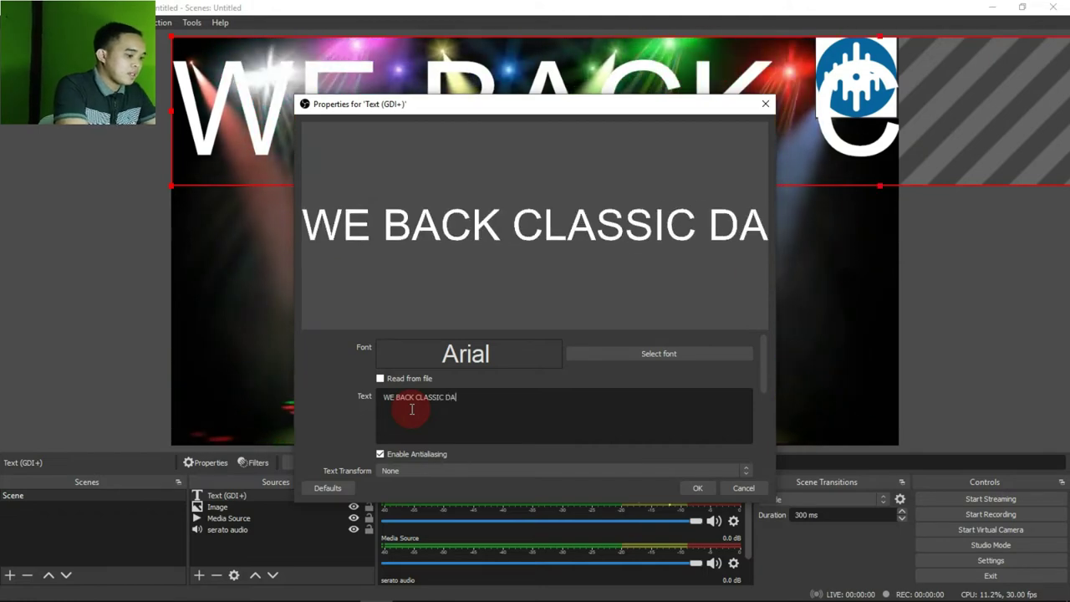
pyautogui.write('NCE')
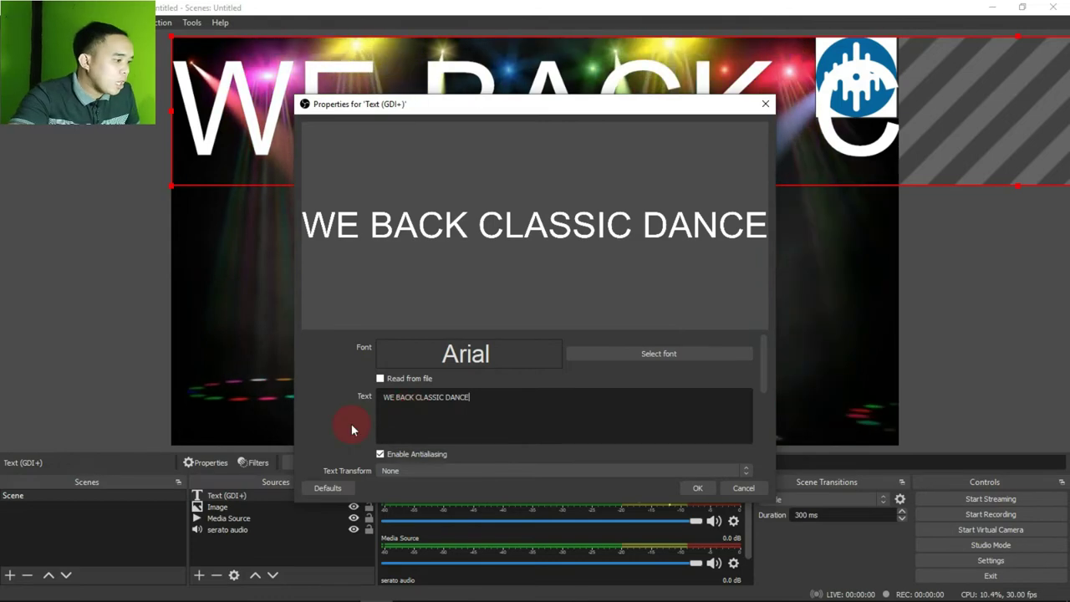
# Set the text source's font to Arial Regular at size 125 and accept its properties.
pyautogui.click(652, 354)
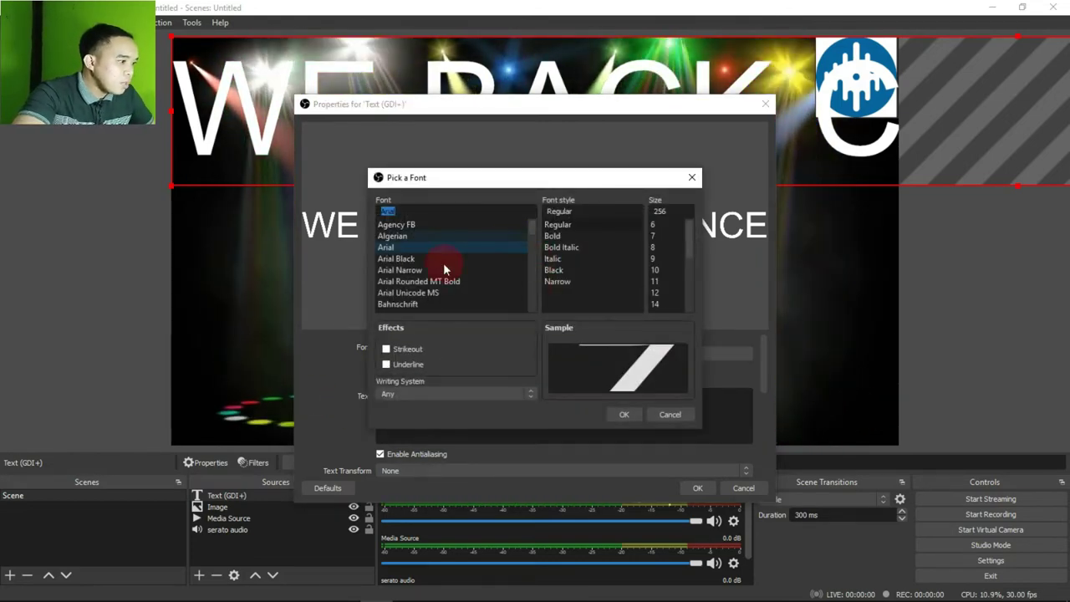
pyautogui.moveTo(534, 231)
pyautogui.mouseDown()
pyautogui.moveTo(535, 246)
pyautogui.moveTo(531, 221)
pyautogui.mouseUp()
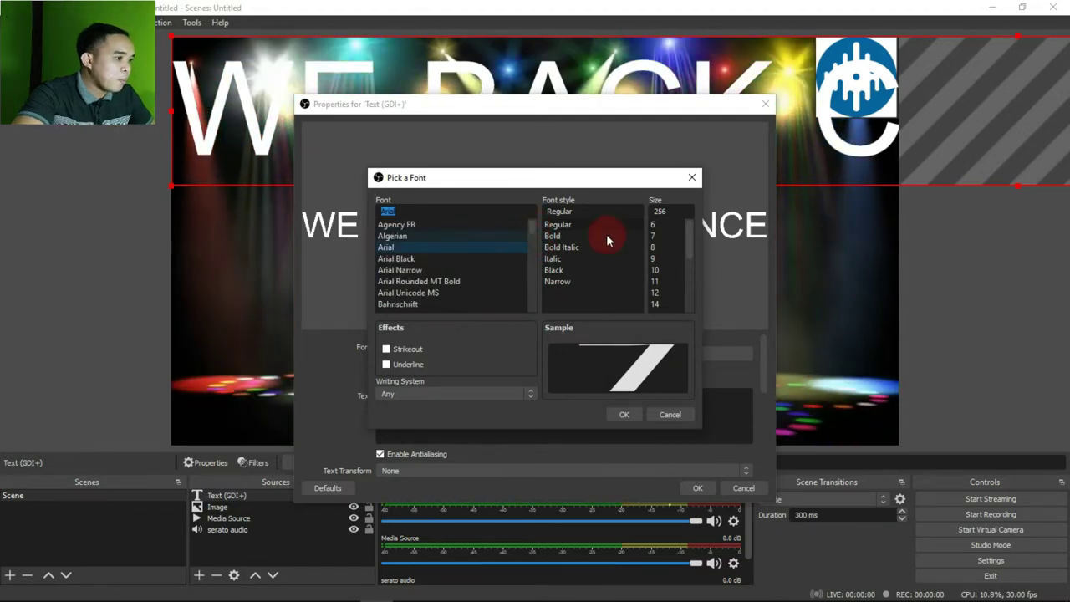
pyautogui.moveTo(690, 239); pyautogui.dragTo(688, 307)
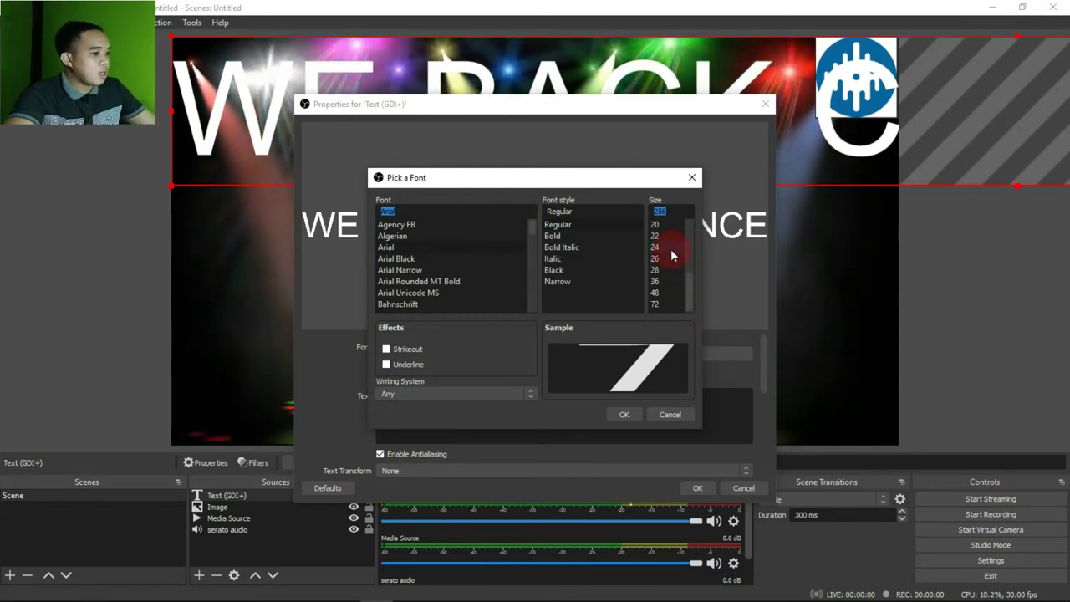
pyautogui.click(674, 212)
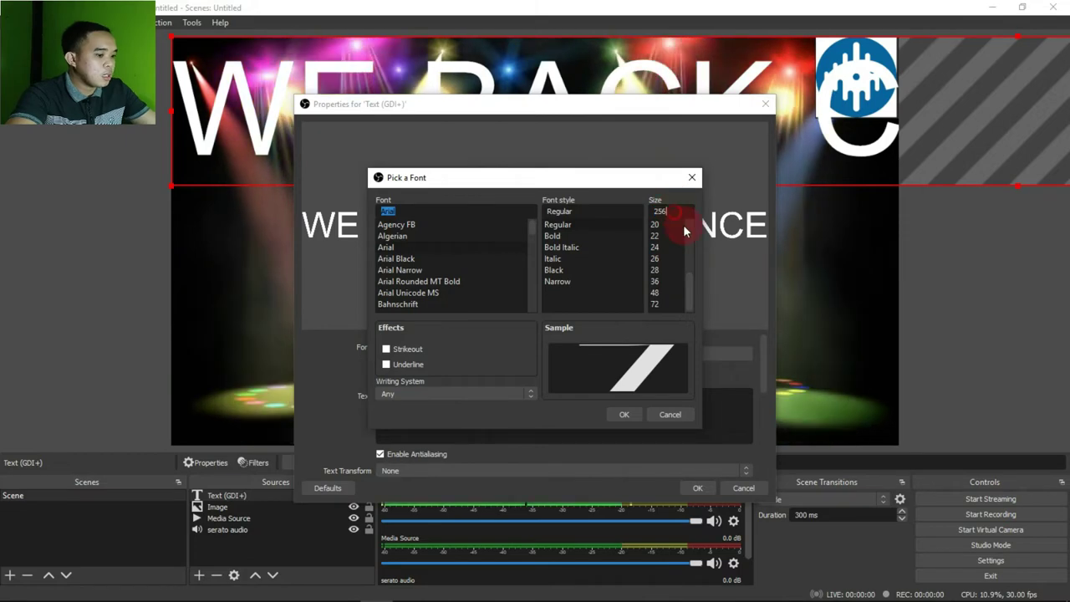
pyautogui.press('BackSpace')
pyautogui.press('BackSpace')
pyautogui.press('BackSpace')
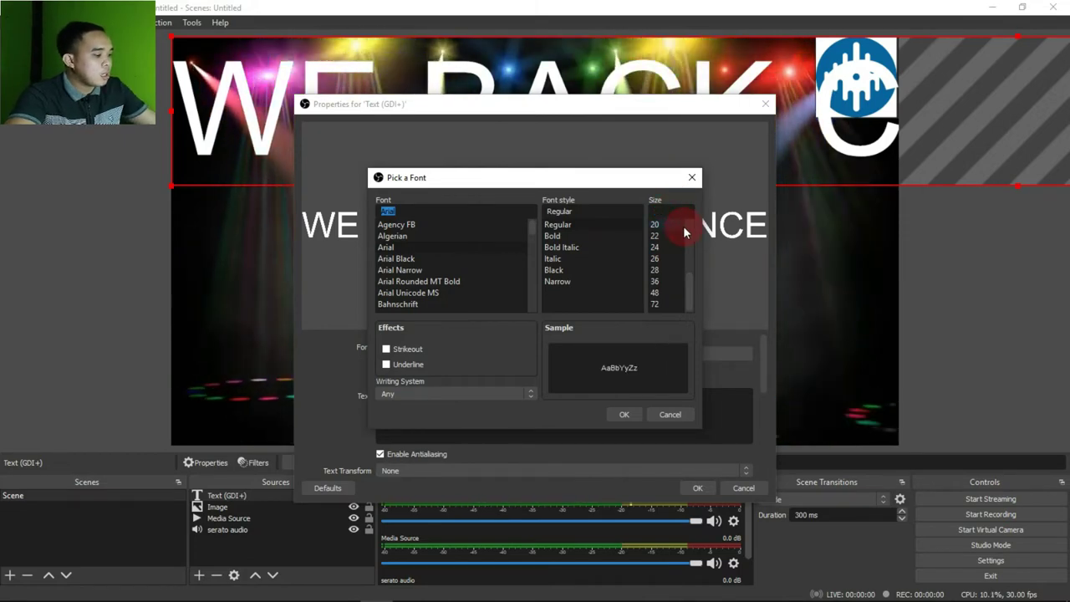
pyautogui.write('125')
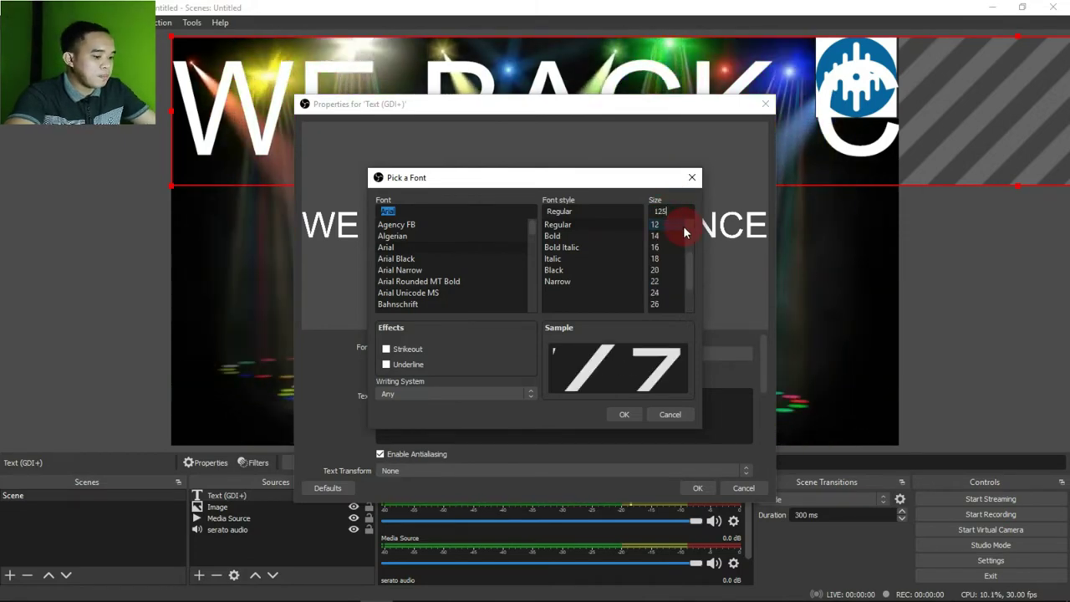
pyautogui.press('Return')
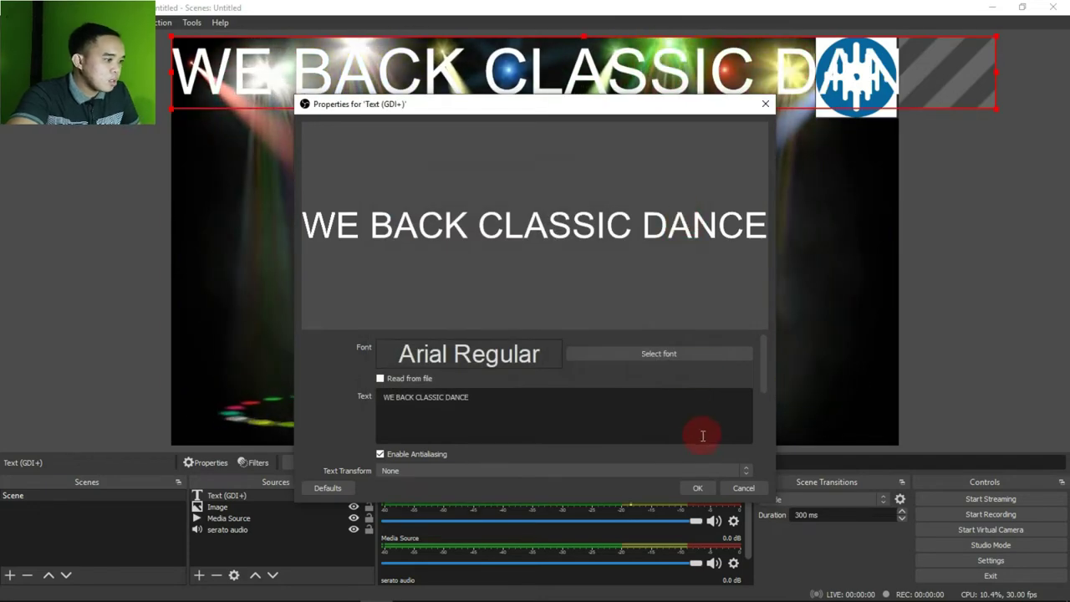
pyautogui.click(698, 488)
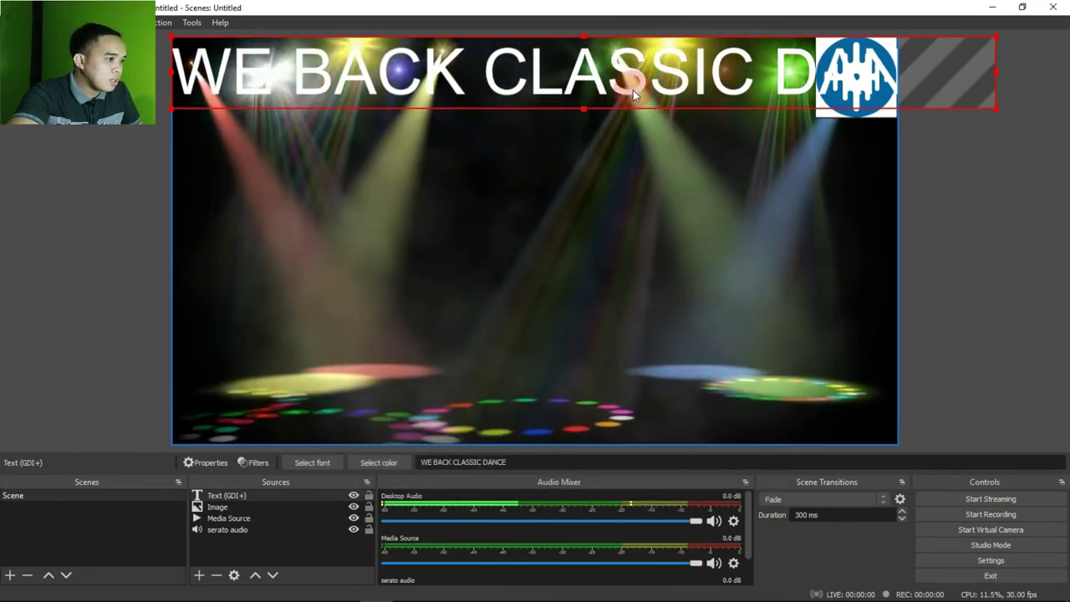
# Shrink the WE BACK CLASSIC DANCE text to about four fifths of its size and centre it in the lower part of the canvas.
pyautogui.moveTo(636, 75); pyautogui.dragTo(633, 296)
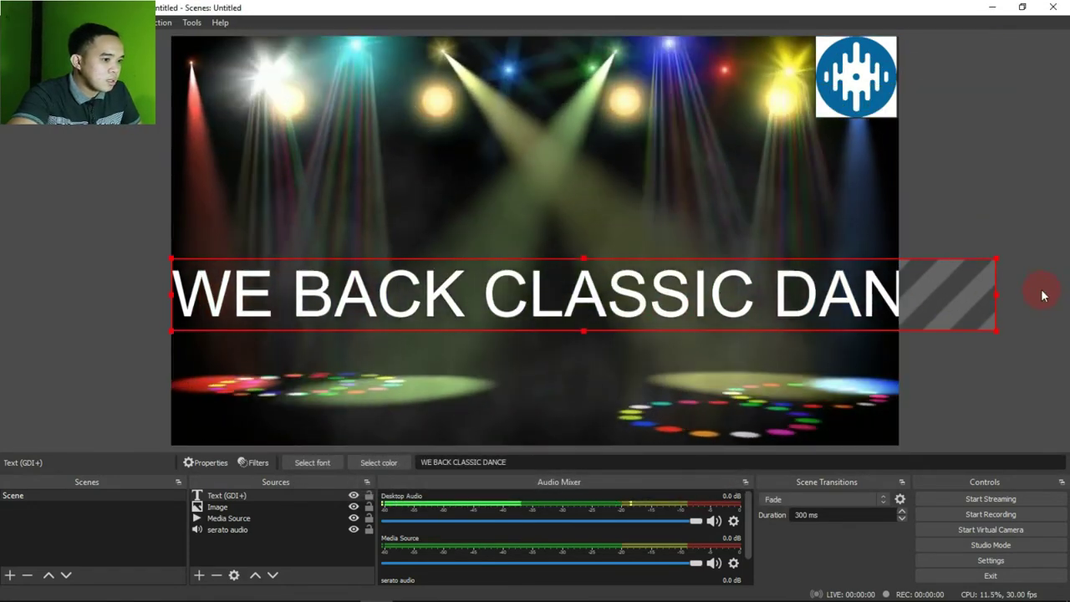
pyautogui.moveTo(996, 331); pyautogui.dragTo(815, 321)
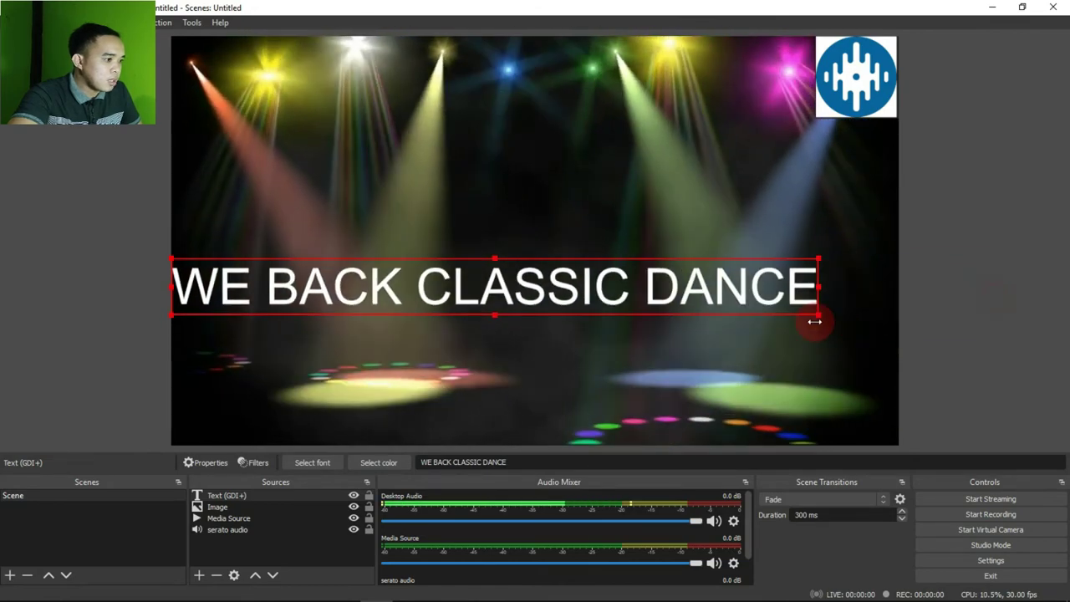
pyautogui.moveTo(676, 304); pyautogui.dragTo(711, 345)
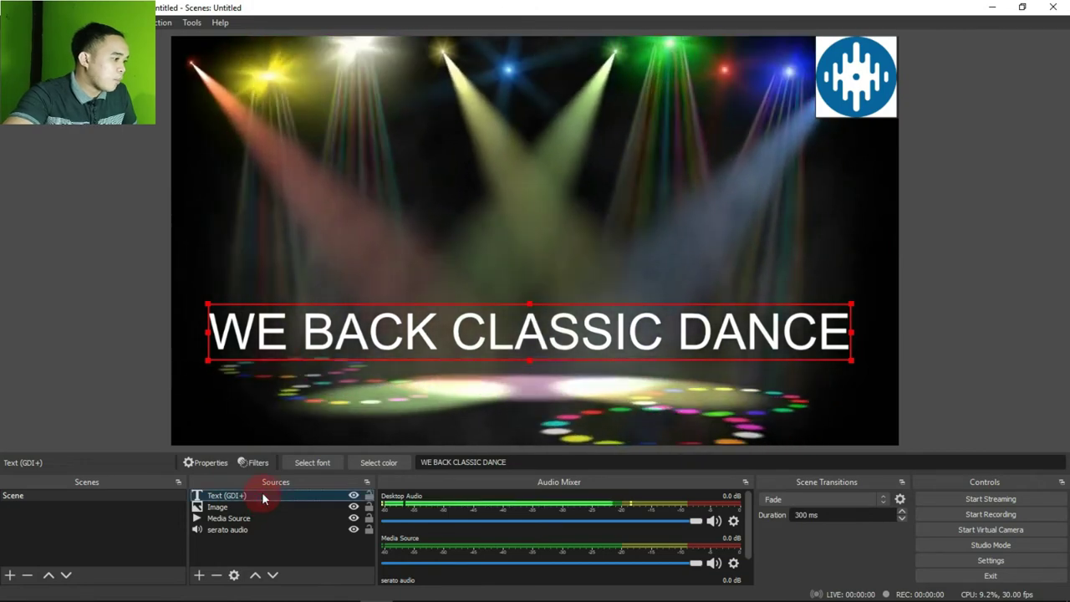
pyautogui.click(205, 462)
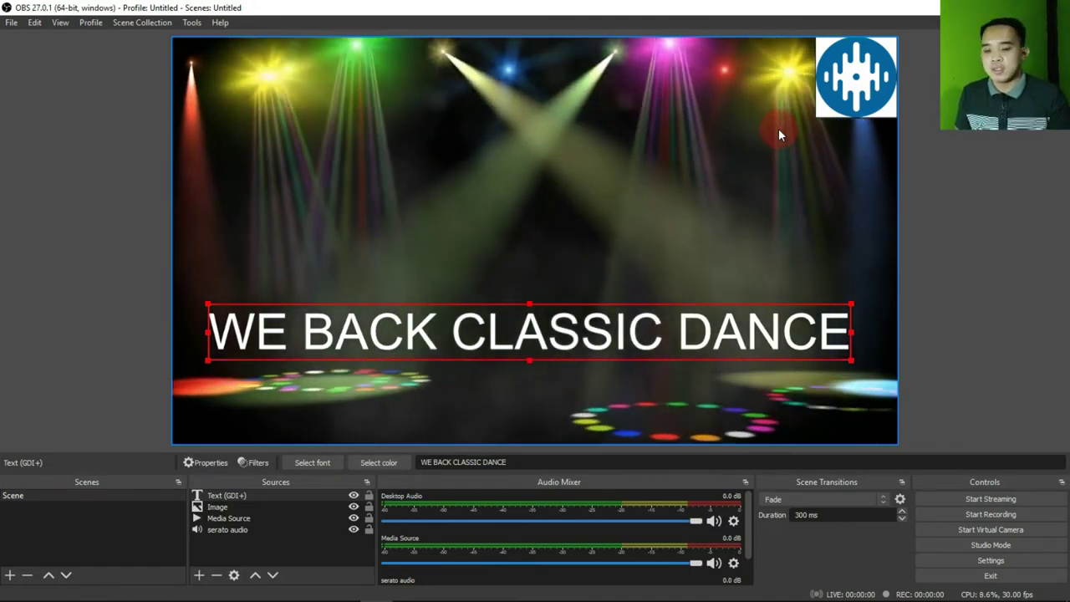
pyautogui.press('super')
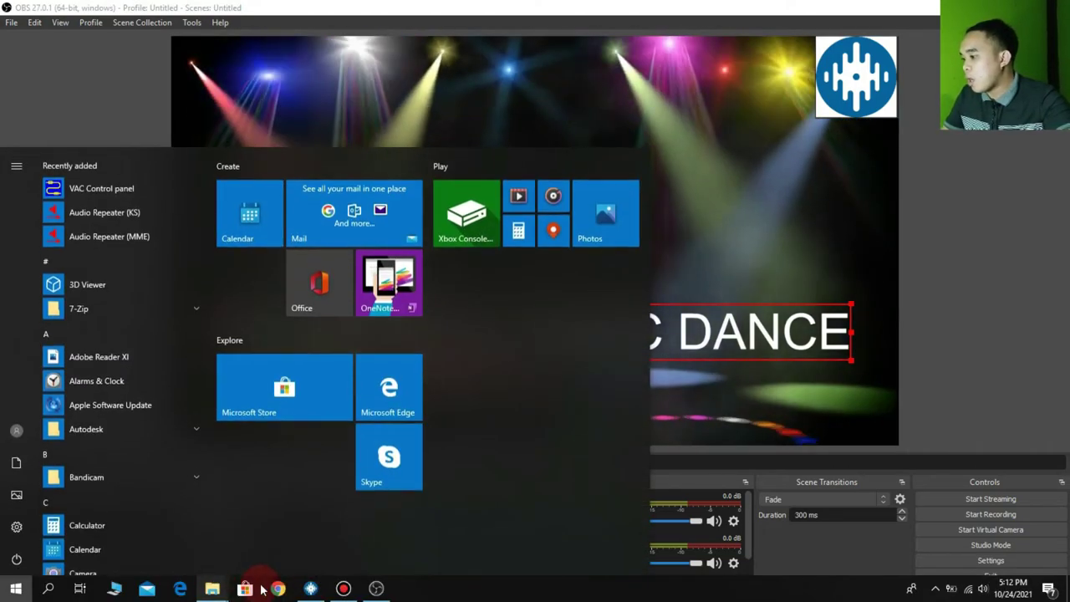
pyautogui.press('super')
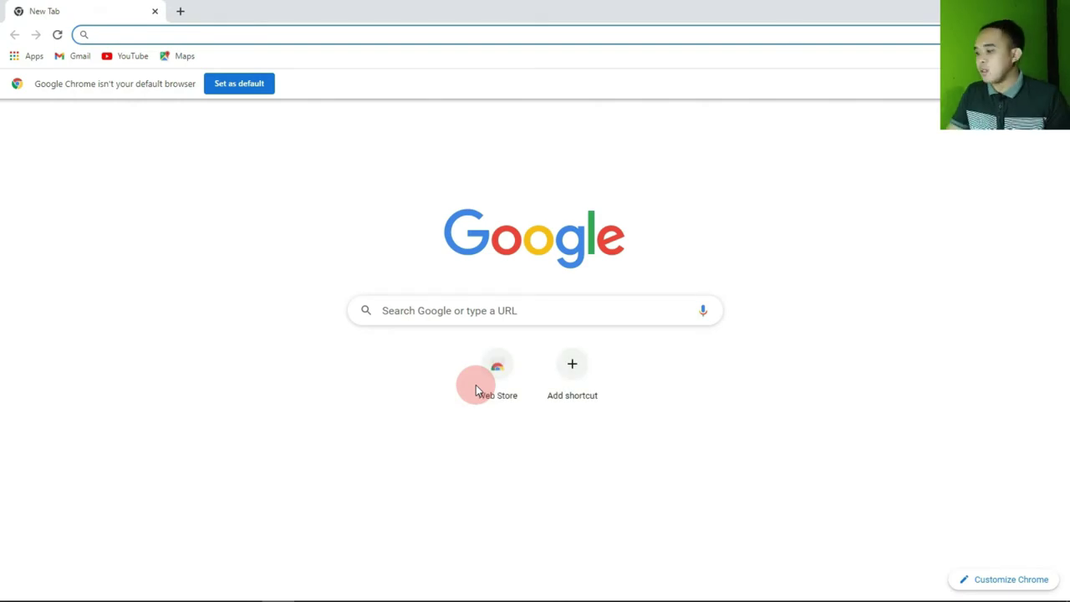
pyautogui.write('WWW')
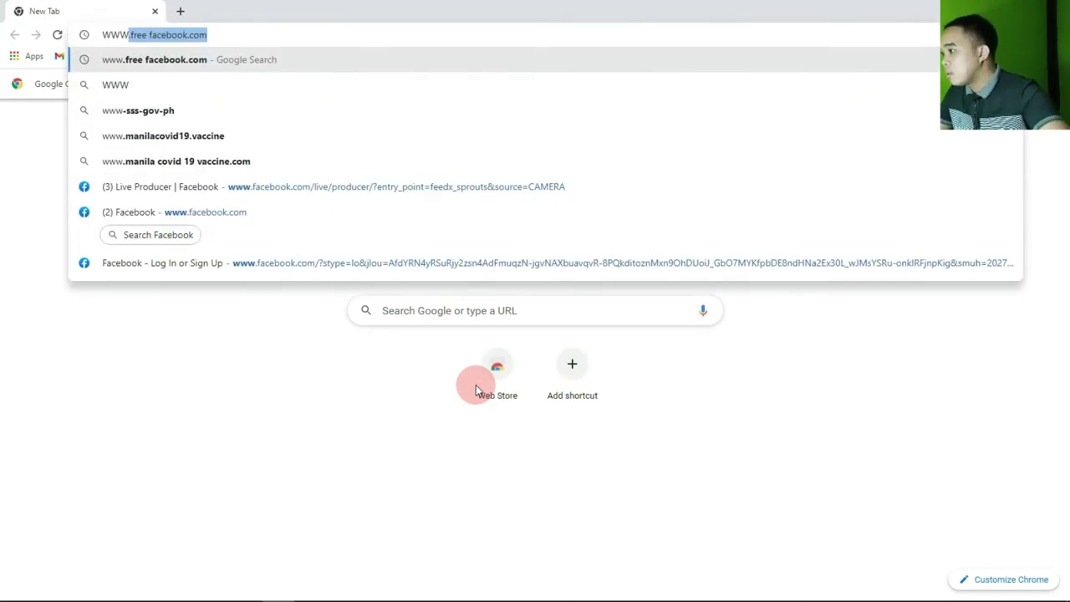
pyautogui.write('.FAC')
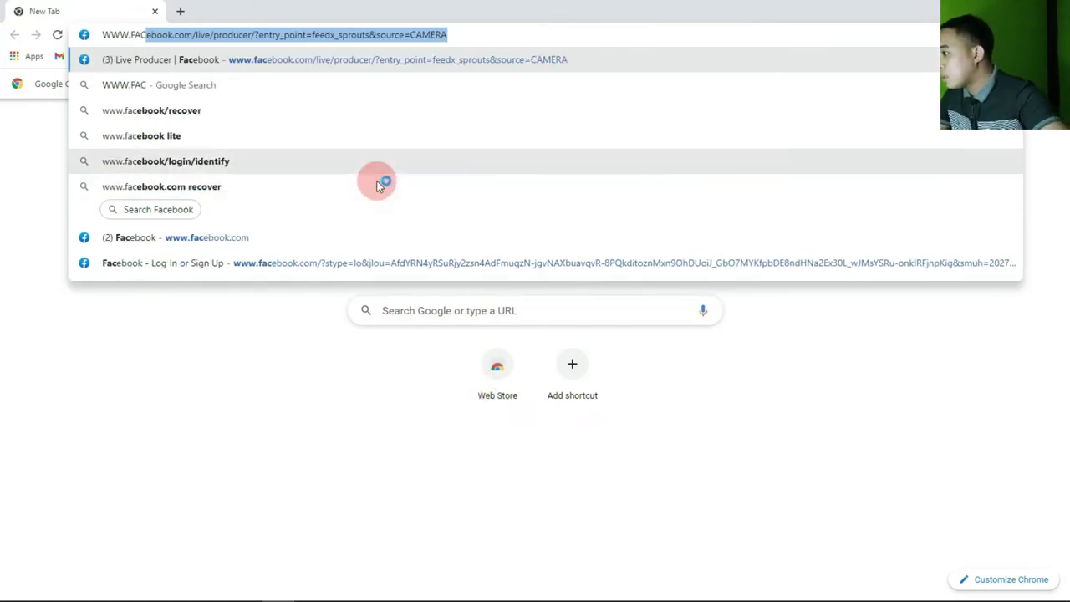
pyautogui.write('BOO')
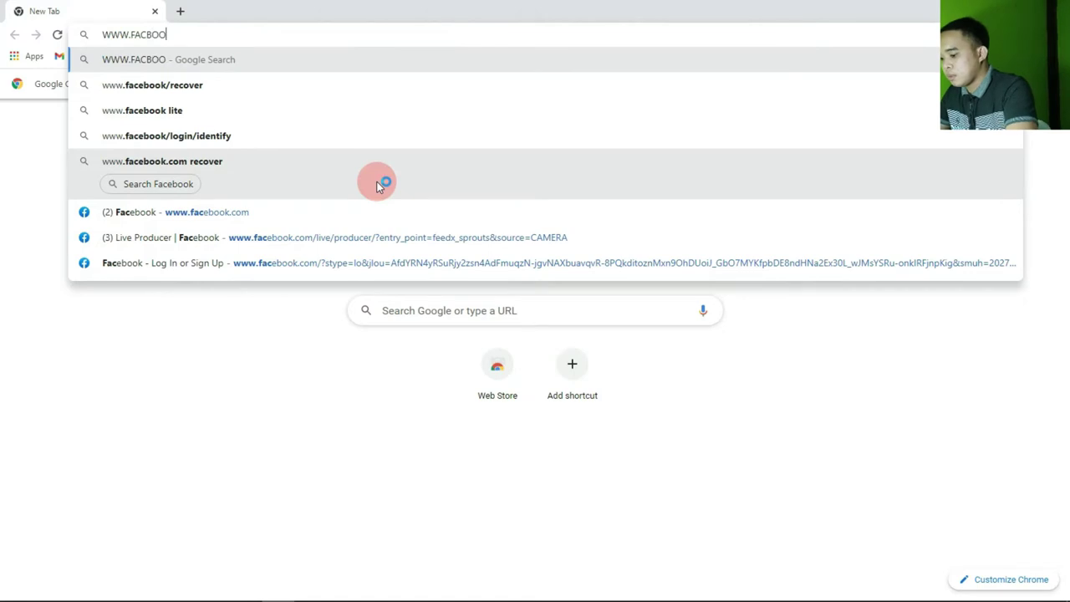
pyautogui.write('K.COM')
pyautogui.press('Return')
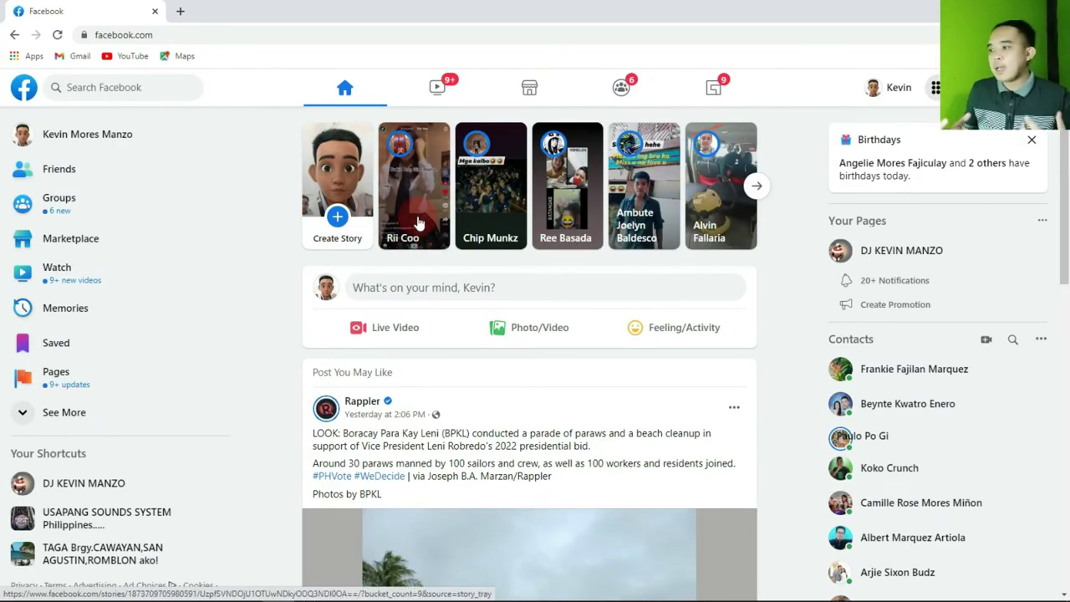
# Start a Live Video from the Facebook home feed and create a new Go live broadcast.
pyautogui.click(420, 222)
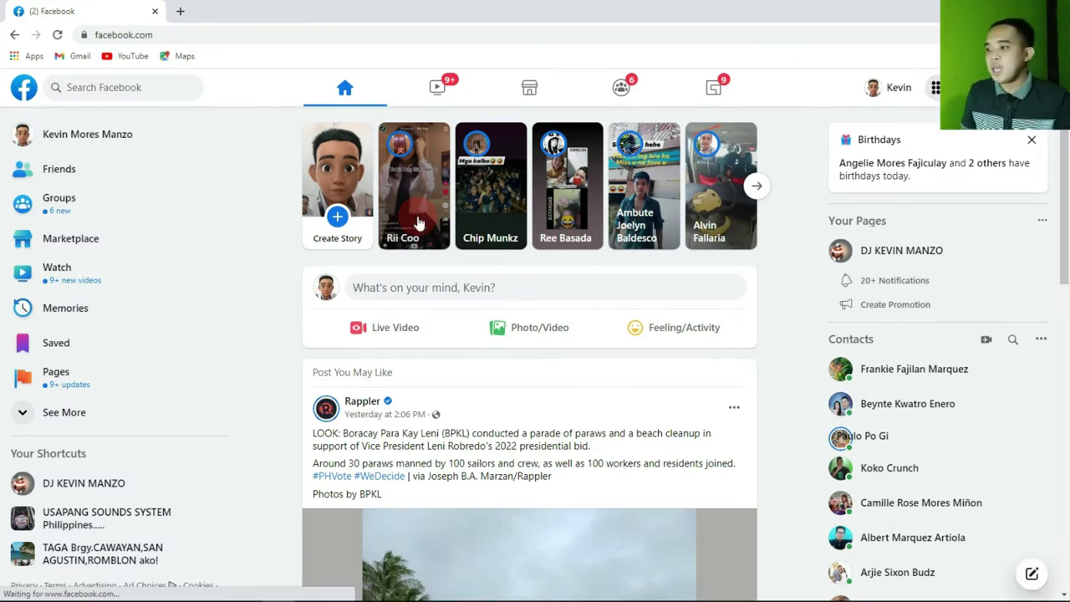
pyautogui.click(400, 338)
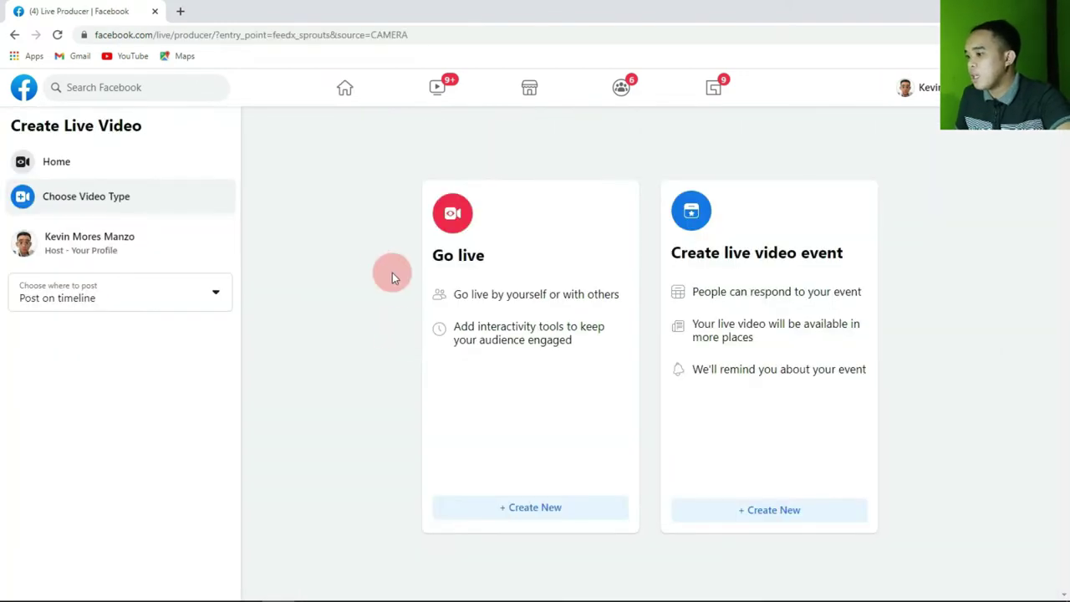
pyautogui.click(534, 507)
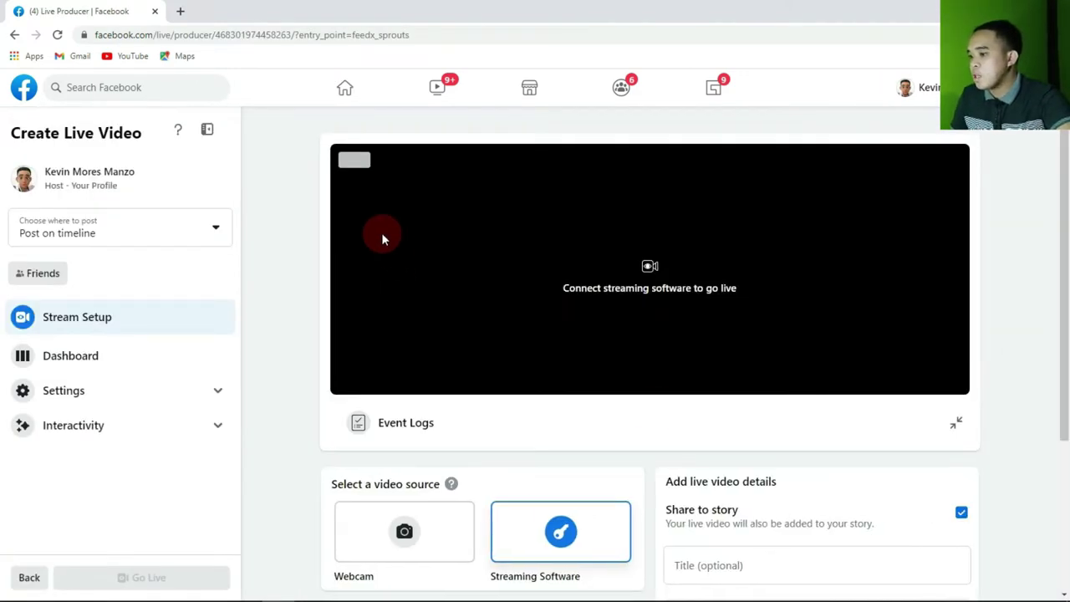
# Dismiss the graphics tip and turn on Backup Stream in the advanced settings of the Streaming Software setup.
pyautogui.scroll(-2, 704, 431)
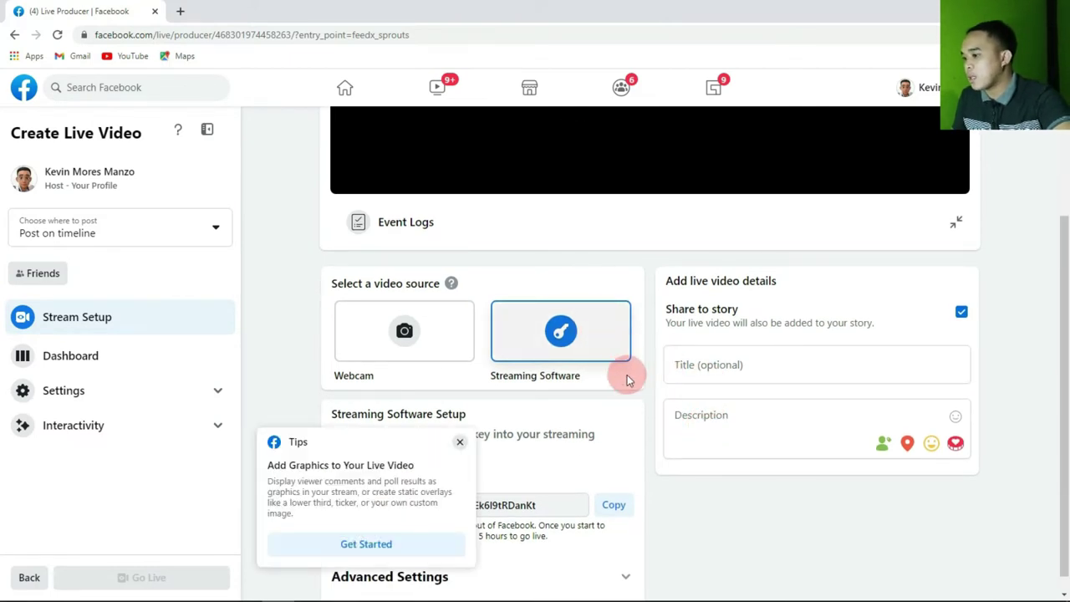
pyautogui.scroll(-1, 589, 389)
pyautogui.click(459, 443)
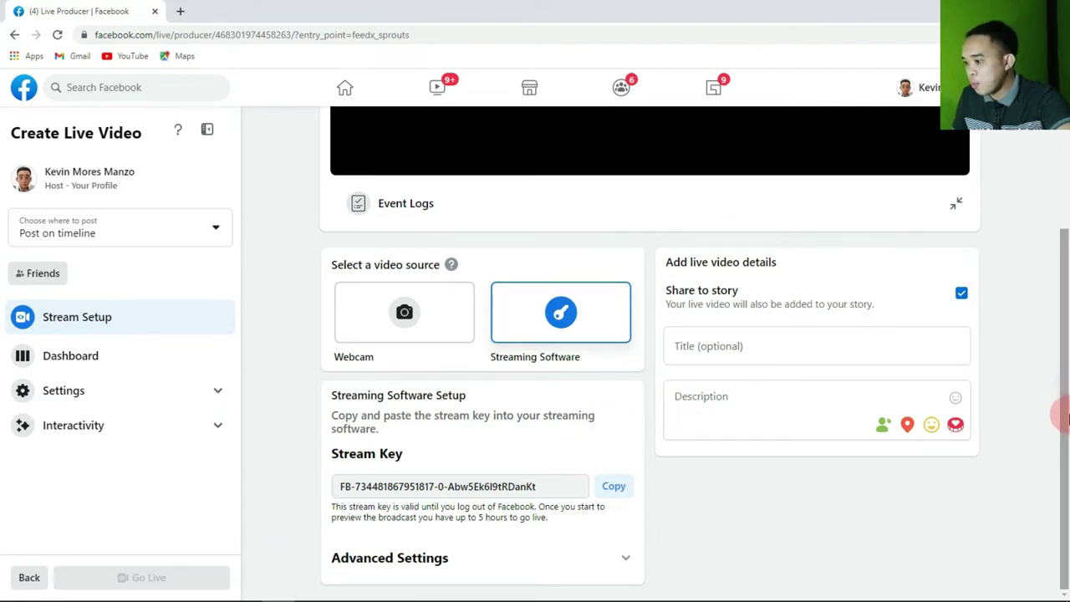
pyautogui.click(629, 560)
pyautogui.scroll(-3, 620, 506)
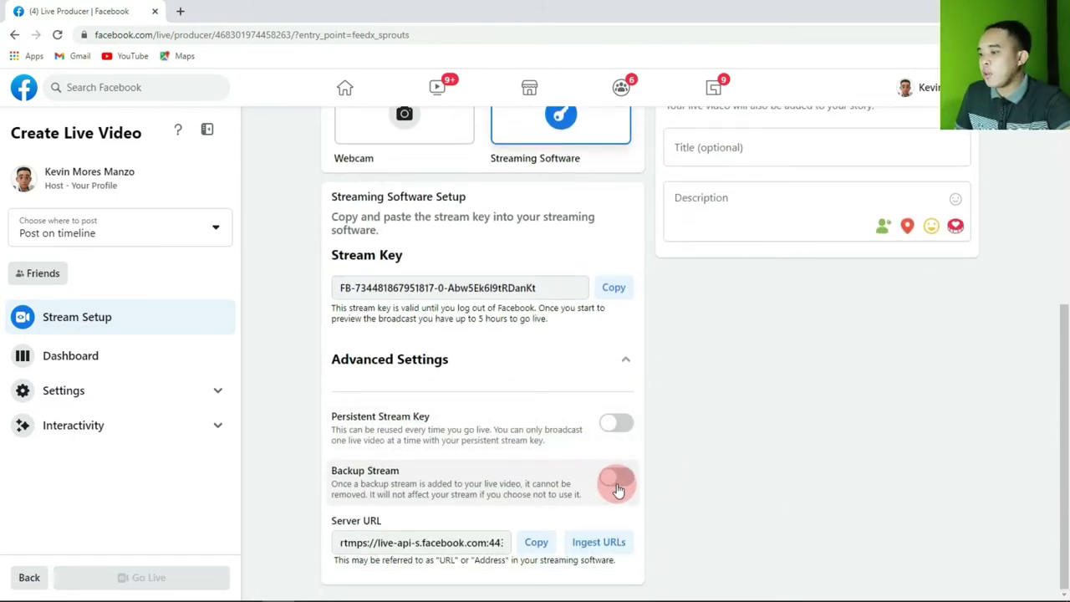
pyautogui.click(617, 483)
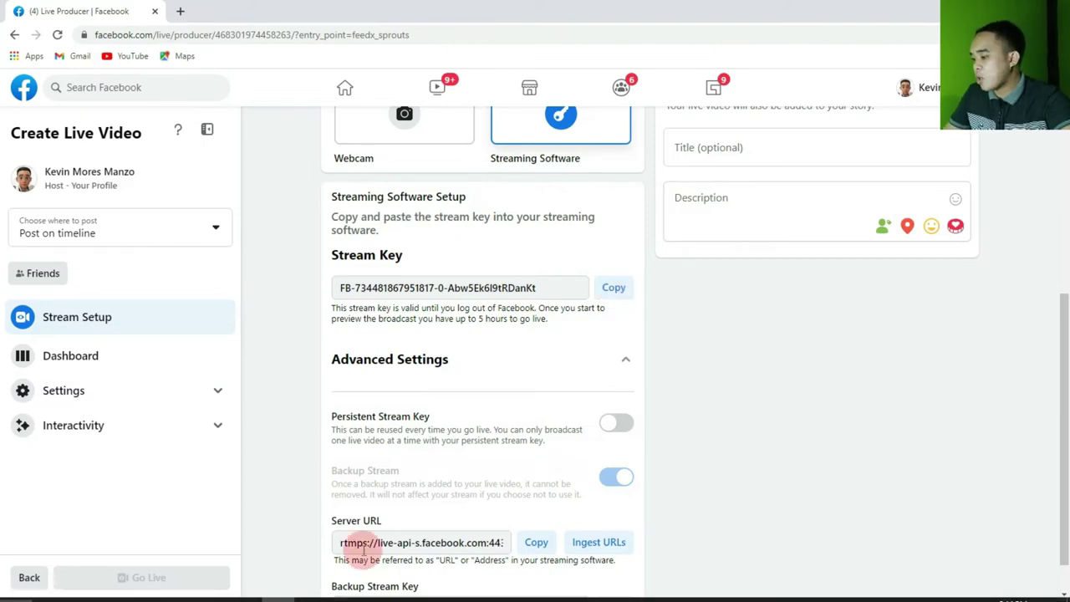
# Switch to OBS Studio and close its settings window without saving the changes.
pyautogui.press('super')
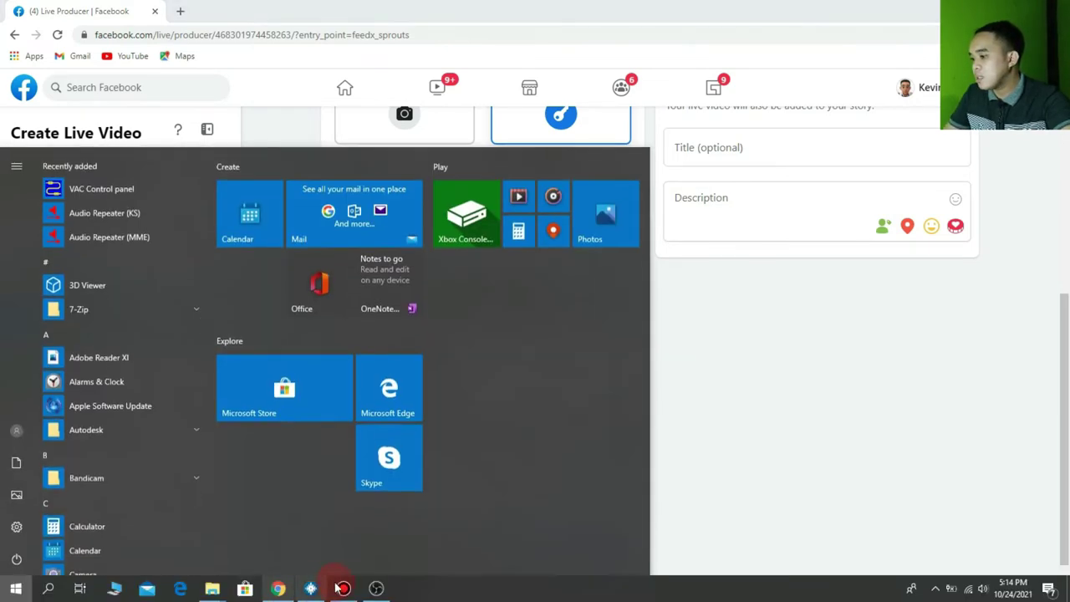
pyautogui.click(342, 585)
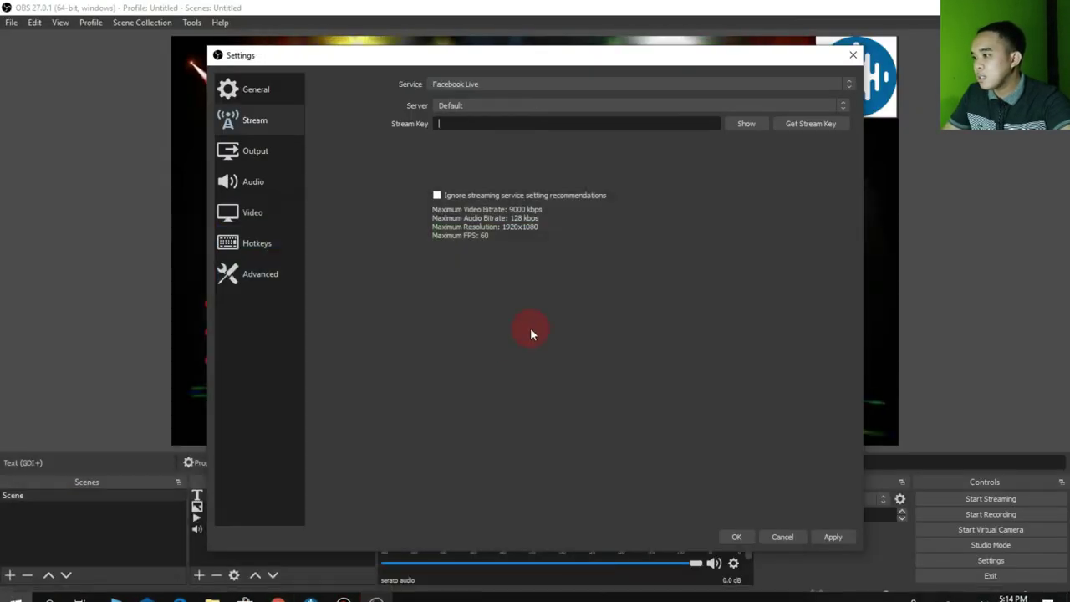
pyautogui.click(846, 58)
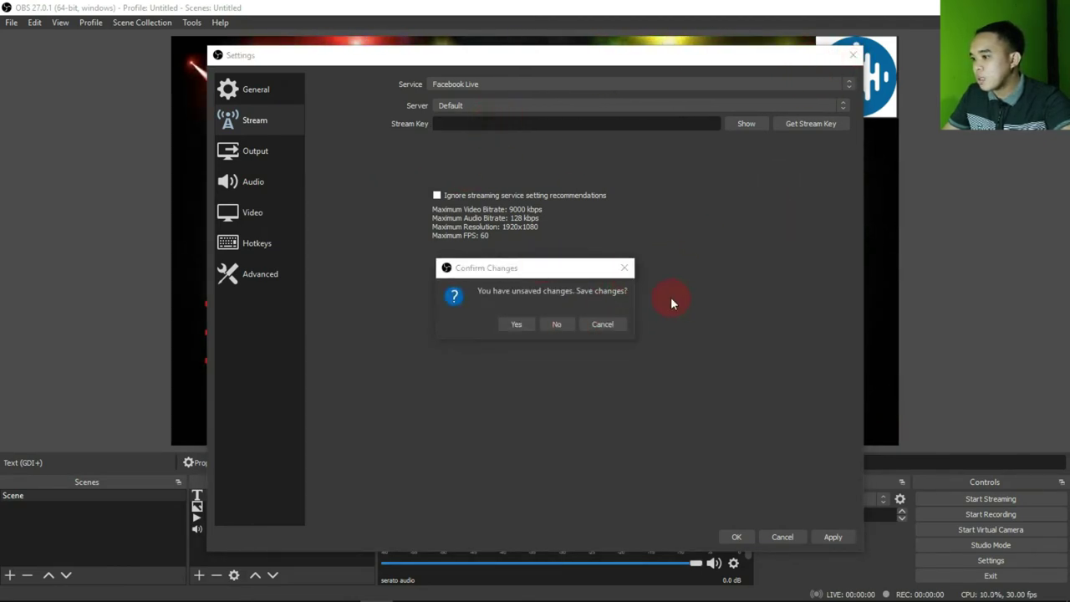
pyautogui.click(556, 326)
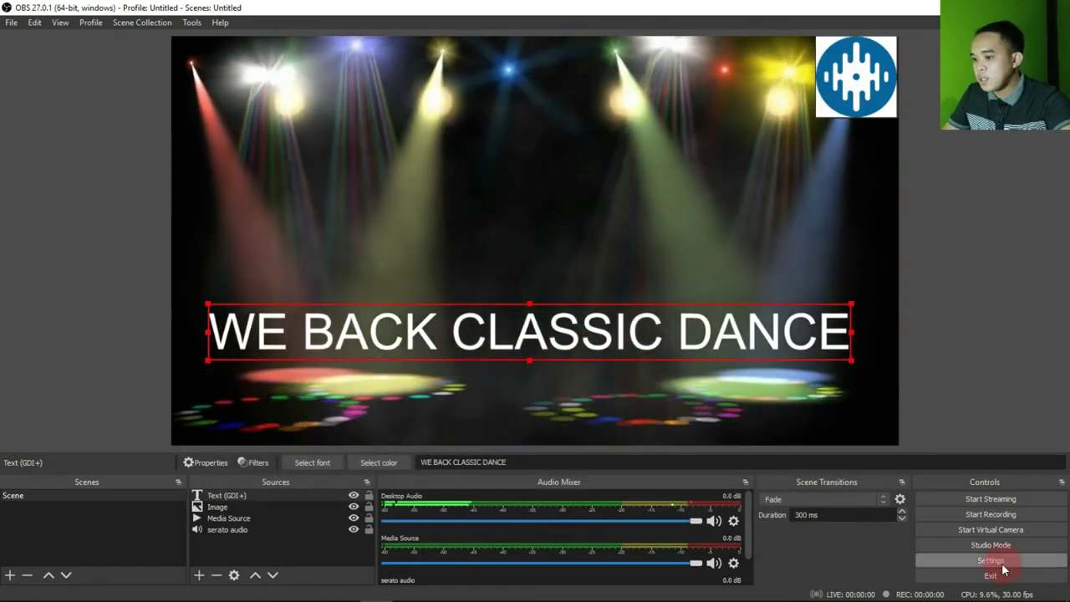
# Reopen the stream settings and replace the existing stream key with the one copied from Facebook.
pyautogui.click(990, 560)
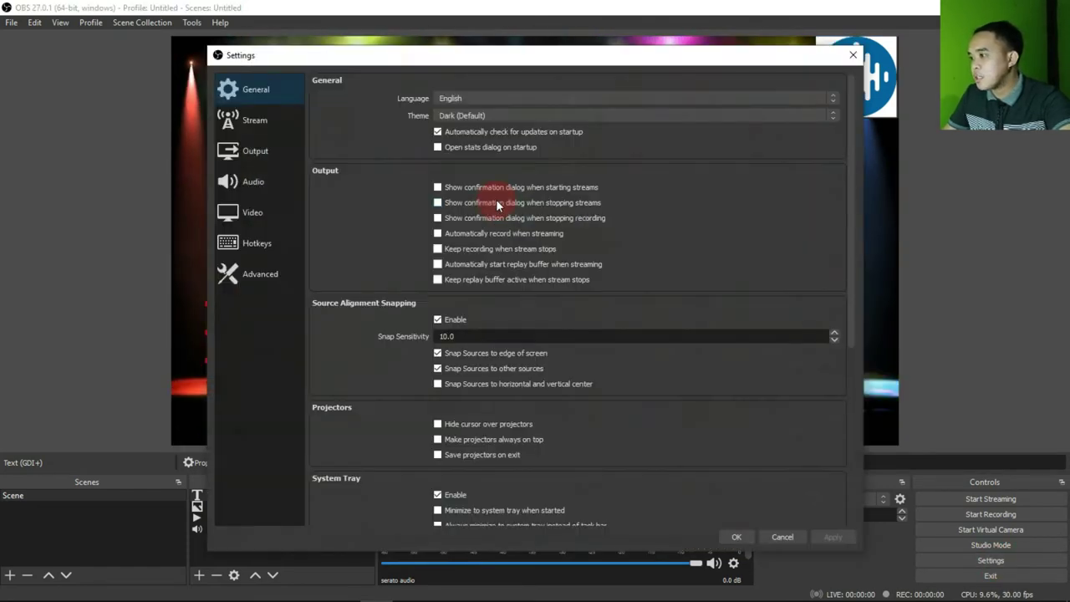
pyautogui.click(245, 119)
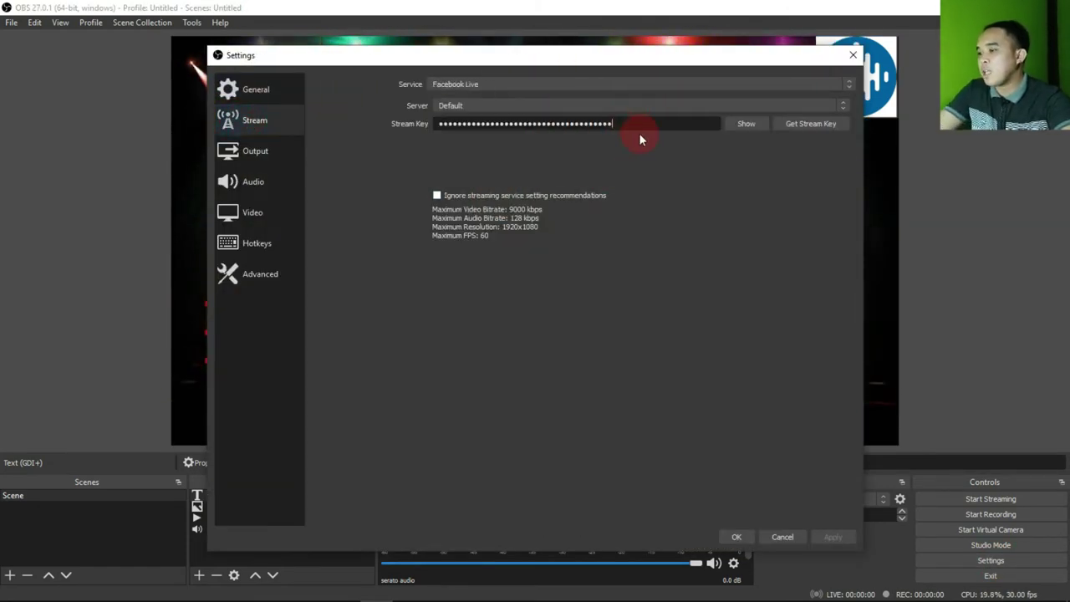
pyautogui.press('BackSpace')
pyautogui.press('BackSpace')
pyautogui.press('BackSpace')
pyautogui.press('BackSpace')
pyautogui.press('BackSpace')
pyautogui.press('BackSpace')
pyautogui.press('BackSpace')
pyautogui.press('BackSpace')
pyautogui.press('BackSpace')
pyautogui.press('BackSpace')
pyautogui.press('BackSpace')
pyautogui.press('BackSpace')
pyautogui.press('BackSpace')
pyautogui.press('BackSpace')
pyautogui.press('BackSpace')
pyautogui.press('BackSpace')
pyautogui.press('BackSpace')
pyautogui.press('BackSpace')
pyautogui.press('BackSpace')
pyautogui.press('BackSpace')
pyautogui.press('BackSpace')
pyautogui.press('BackSpace')
pyautogui.press('BackSpace')
pyautogui.press('BackSpace')
pyautogui.press('BackSpace')
pyautogui.press('BackSpace')
pyautogui.press('BackSpace')
pyautogui.press('BackSpace')
pyautogui.press('BackSpace')
pyautogui.press('BackSpace')
pyautogui.press('BackSpace')
pyautogui.press('BackSpace')
pyautogui.press('BackSpace')
pyautogui.press('BackSpace')
pyautogui.press('BackSpace')
pyautogui.press('BackSpace')
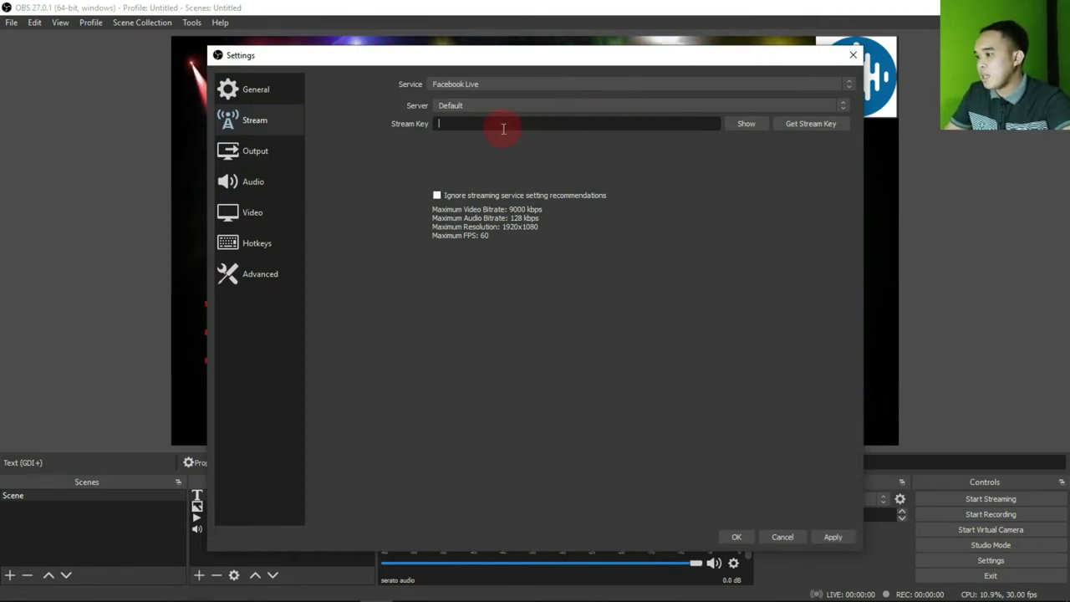
pyautogui.rightClick(458, 122)
pyautogui.click(489, 198)
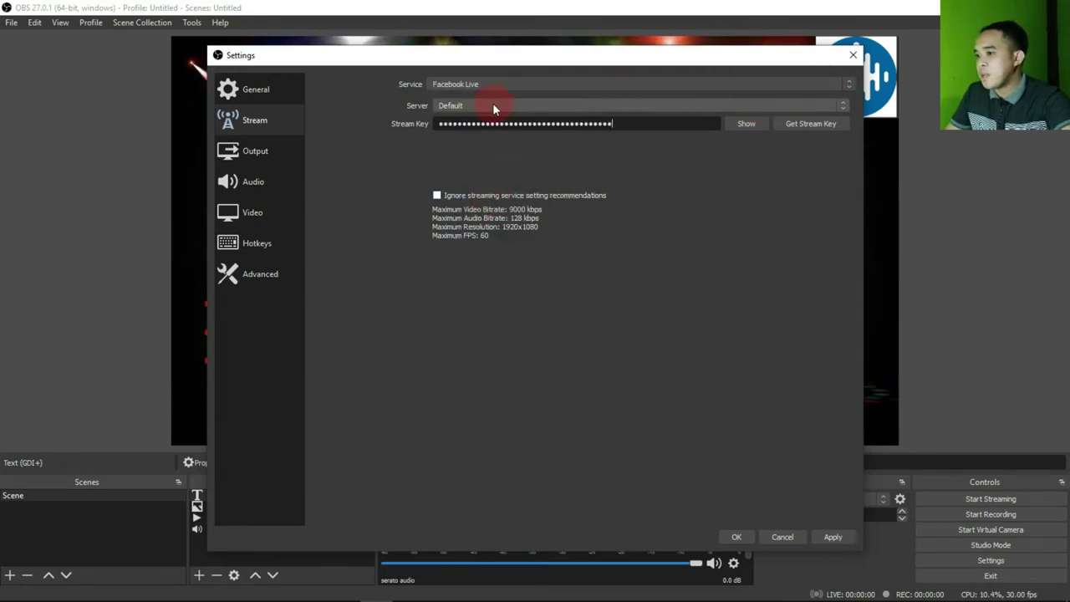
# Choose Facebook Live as the streaming service and confirm the settings.
pyautogui.click(849, 84)
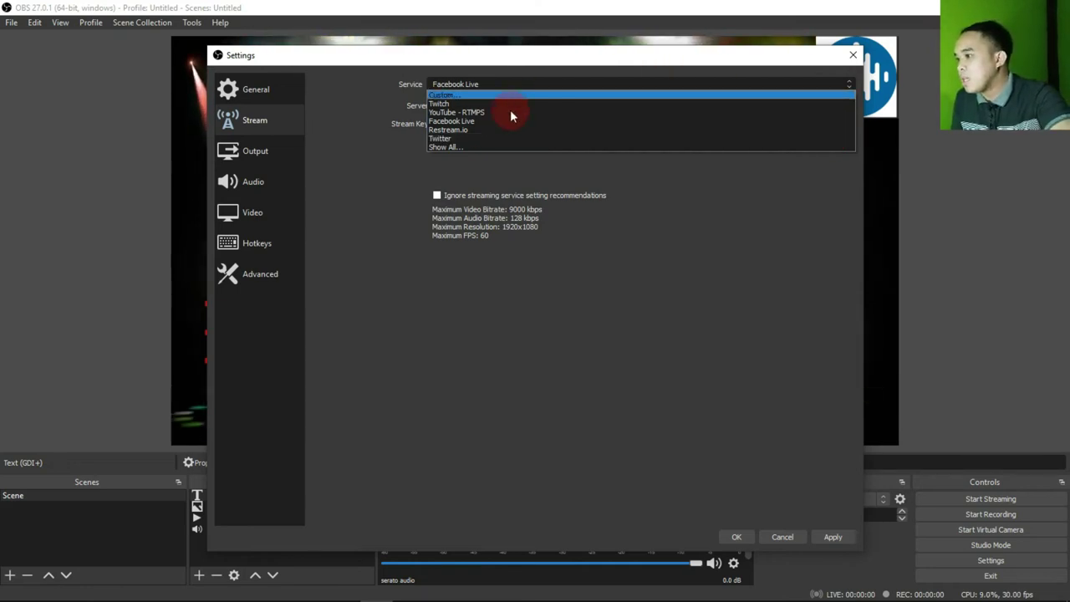
pyautogui.click(460, 121)
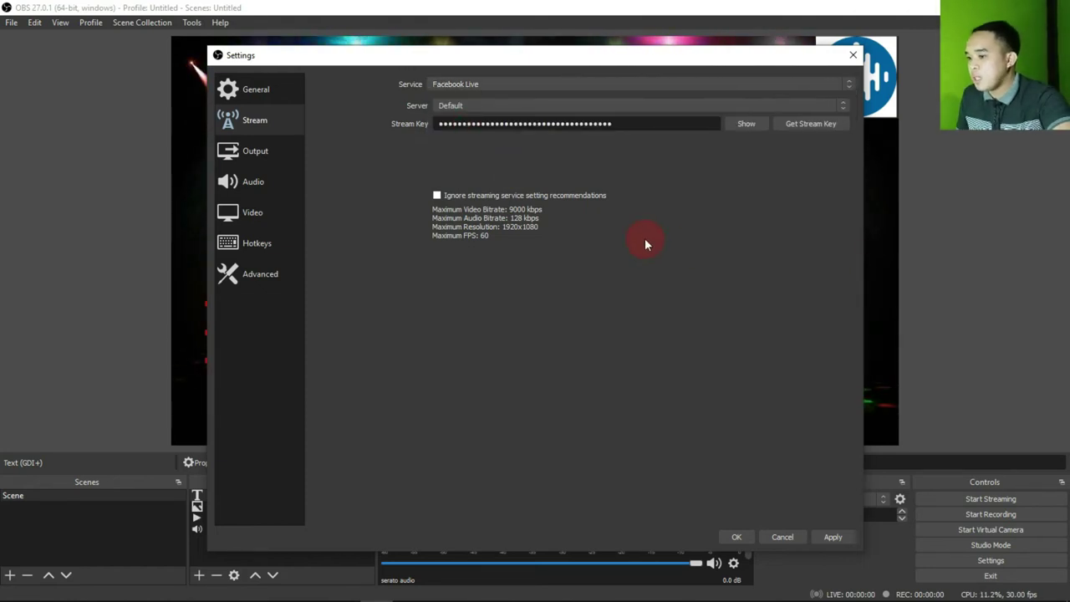
pyautogui.click(760, 535)
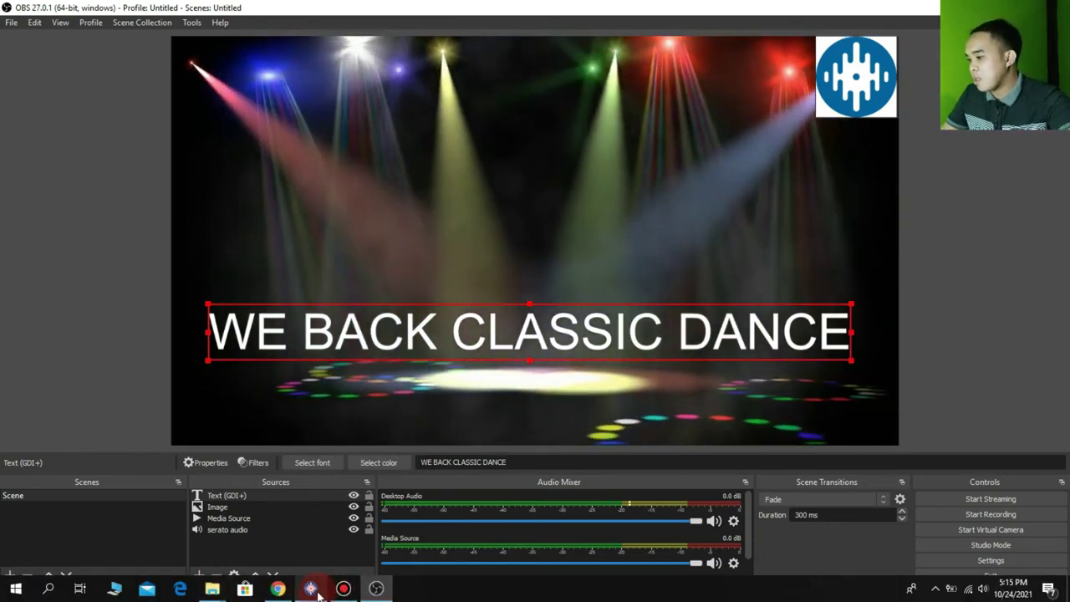
# Switch to Google Chrome and enter WE BACK CLASSIC DANCE as both the title and the description of the Facebook live video.
pyautogui.click(277, 588)
pyautogui.scroll(1, 817, 385)
pyautogui.scroll(1, 818, 384)
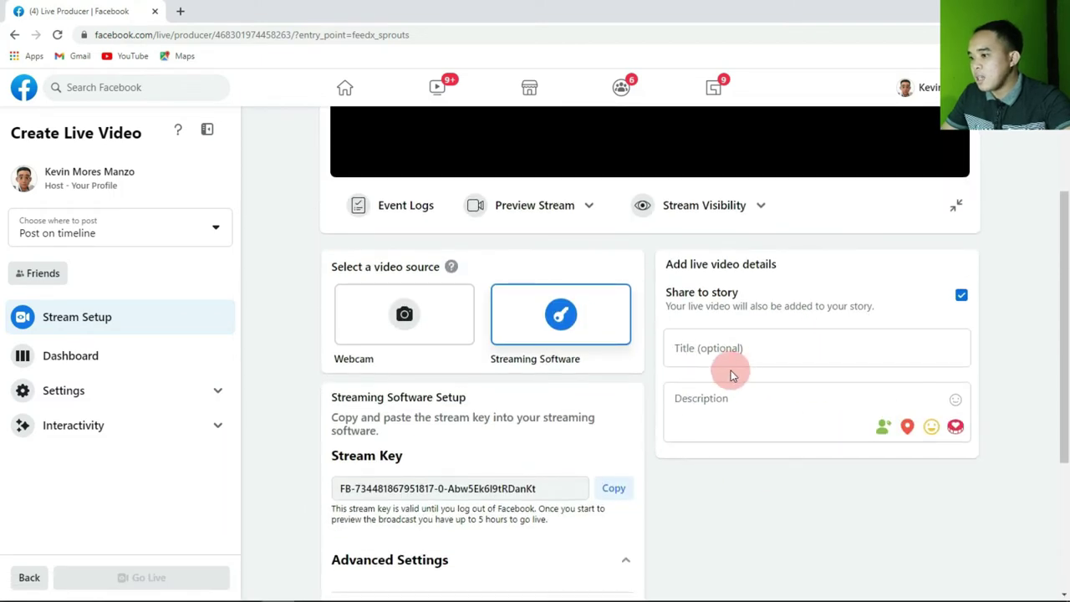
pyautogui.click(715, 355)
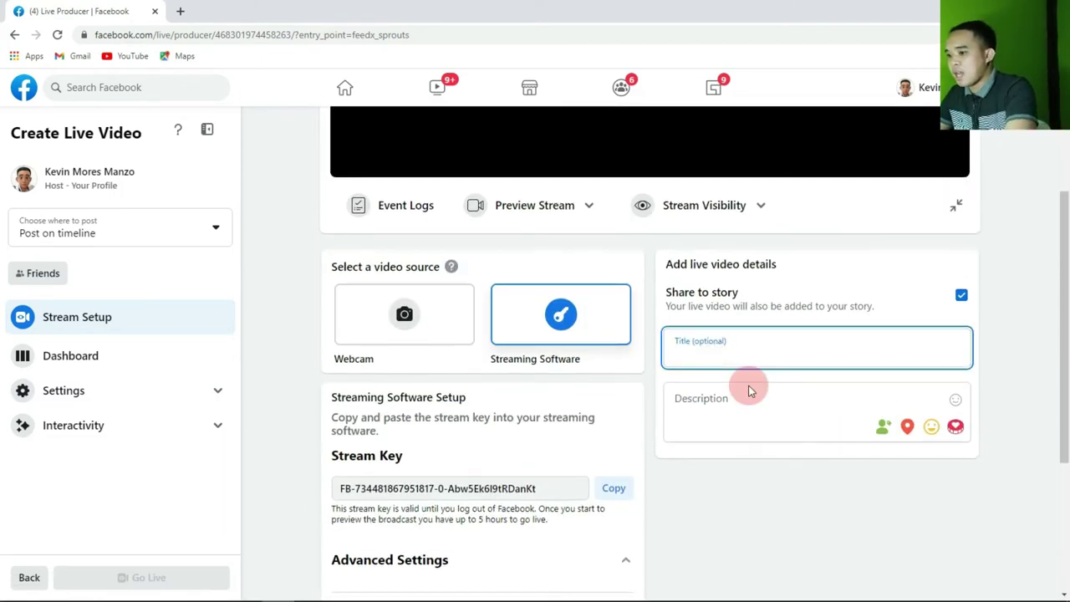
pyautogui.write('W')
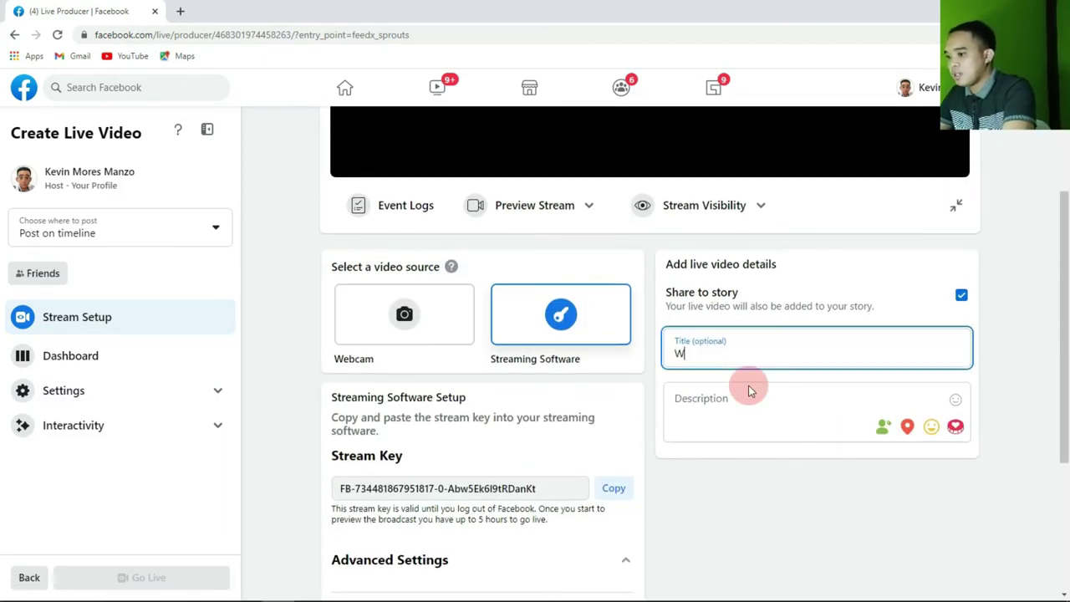
pyautogui.write('E ')
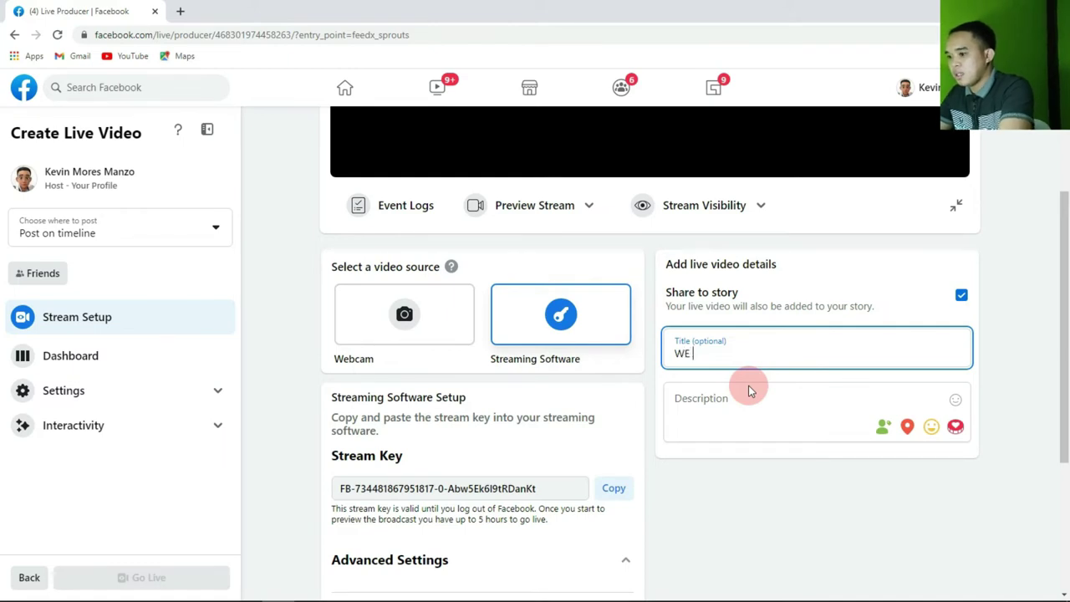
pyautogui.write('BACK ')
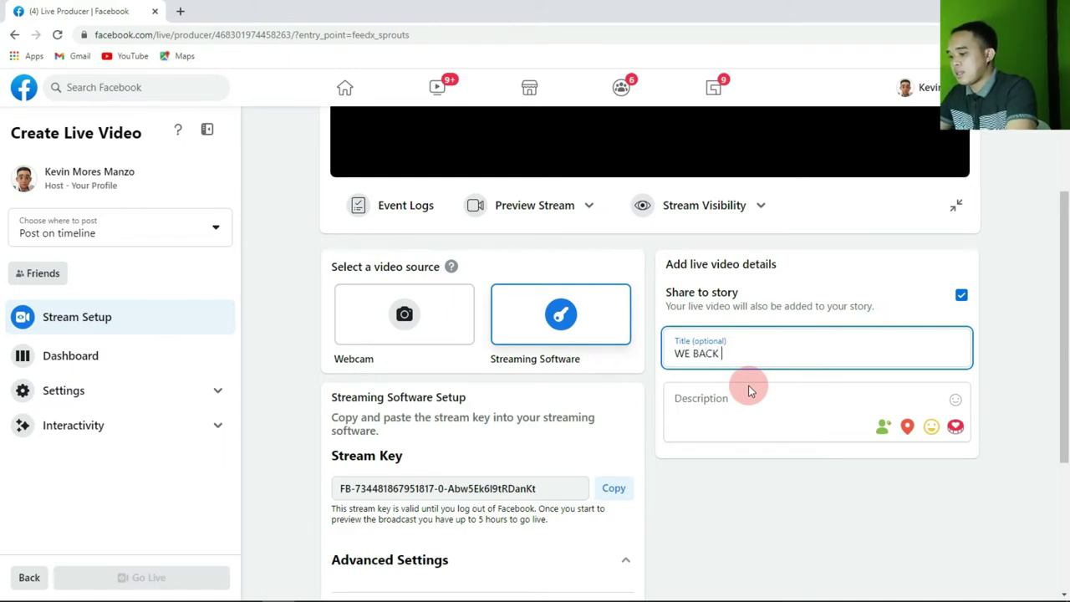
pyautogui.write('CLASS')
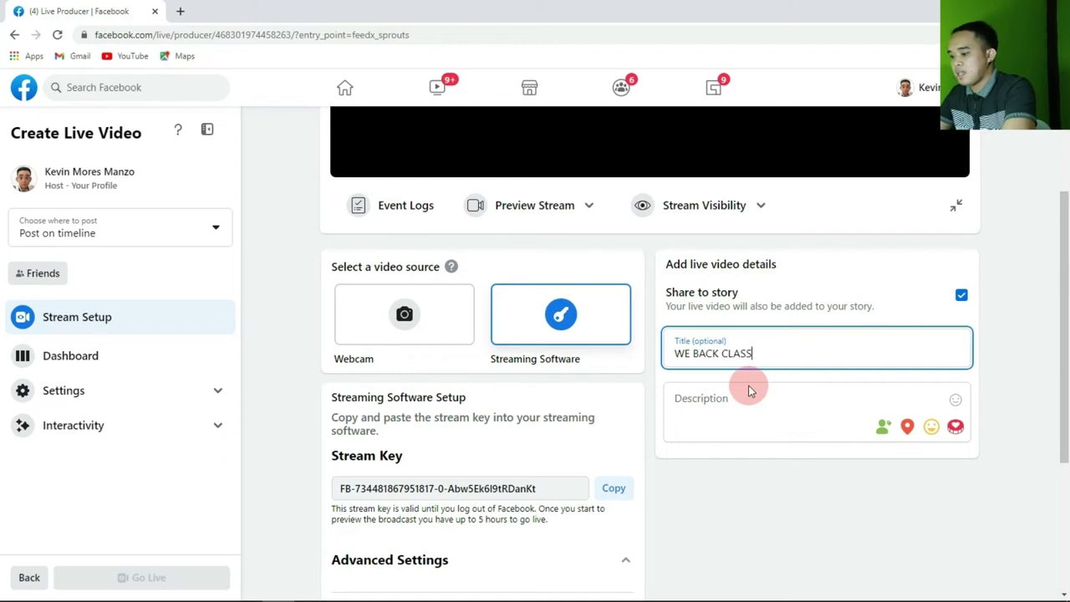
pyautogui.write('IC DANCE')
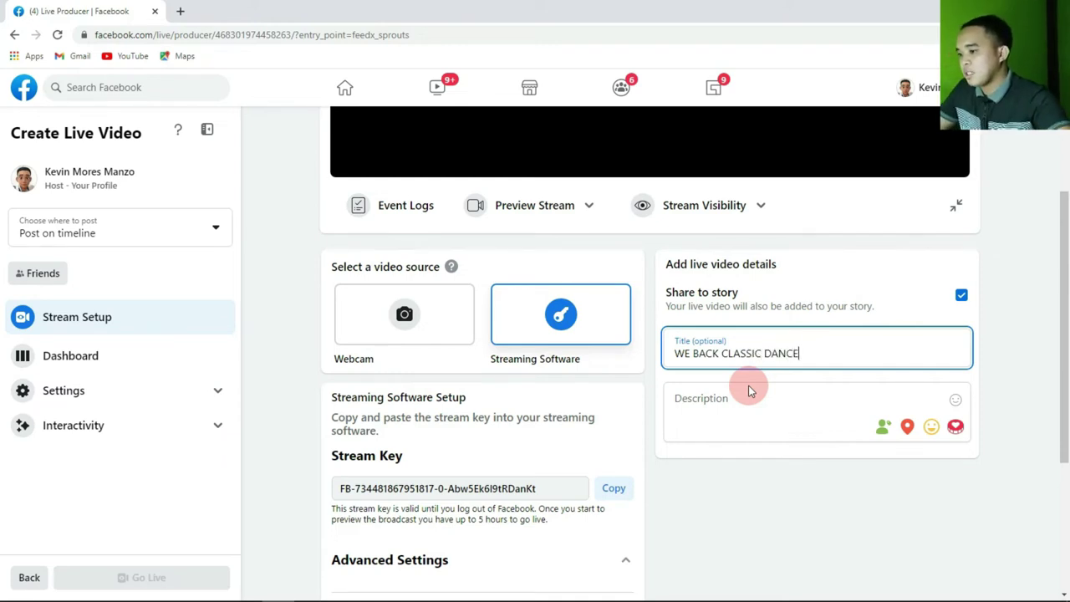
pyautogui.click(707, 408)
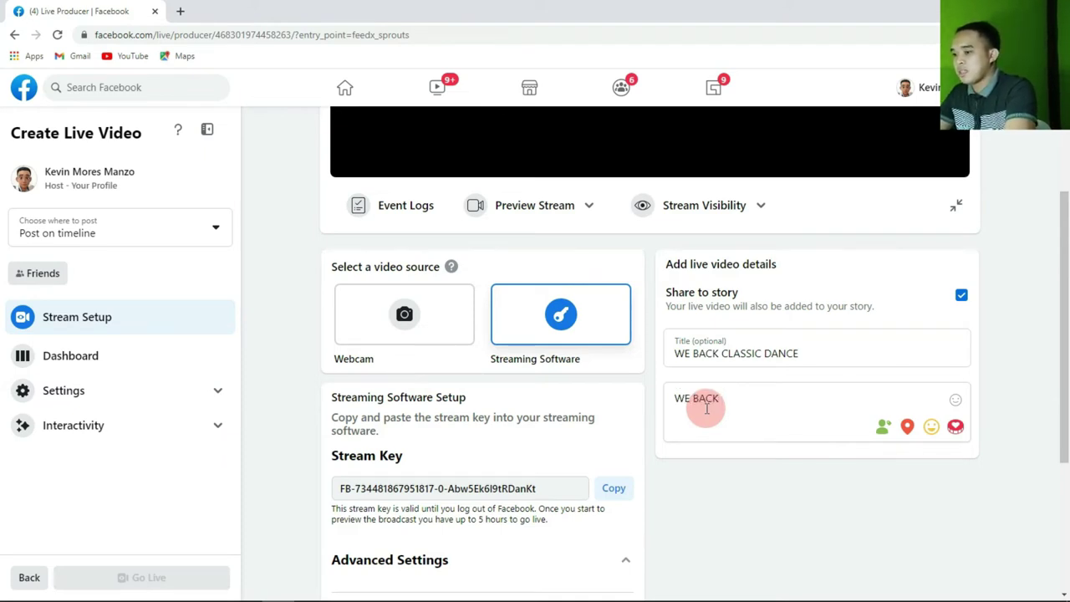
pyautogui.write('WE BACK CLASSIC')
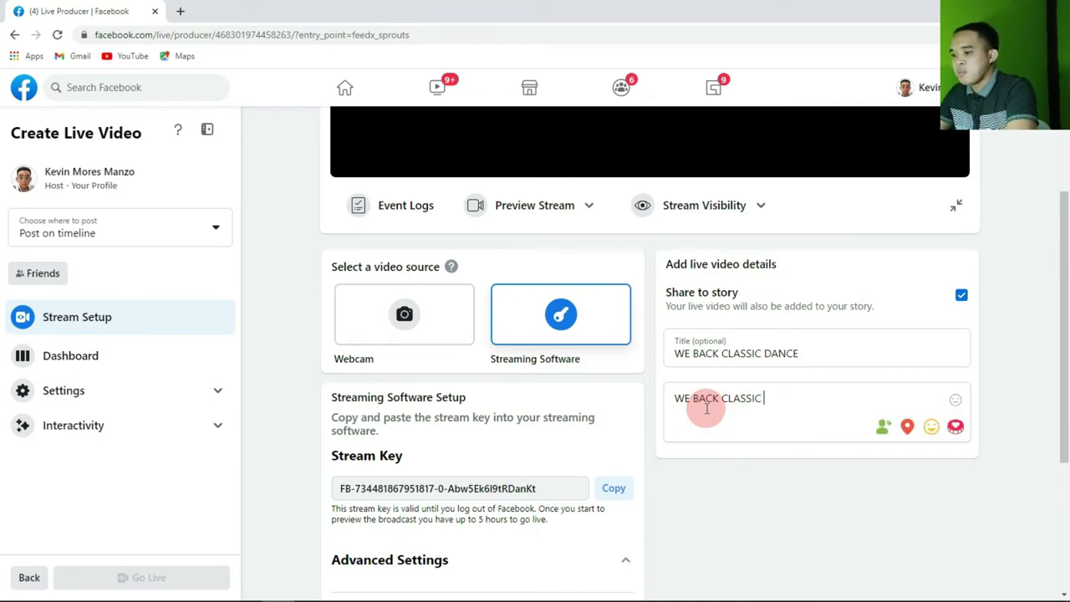
pyautogui.write(' DANCE')
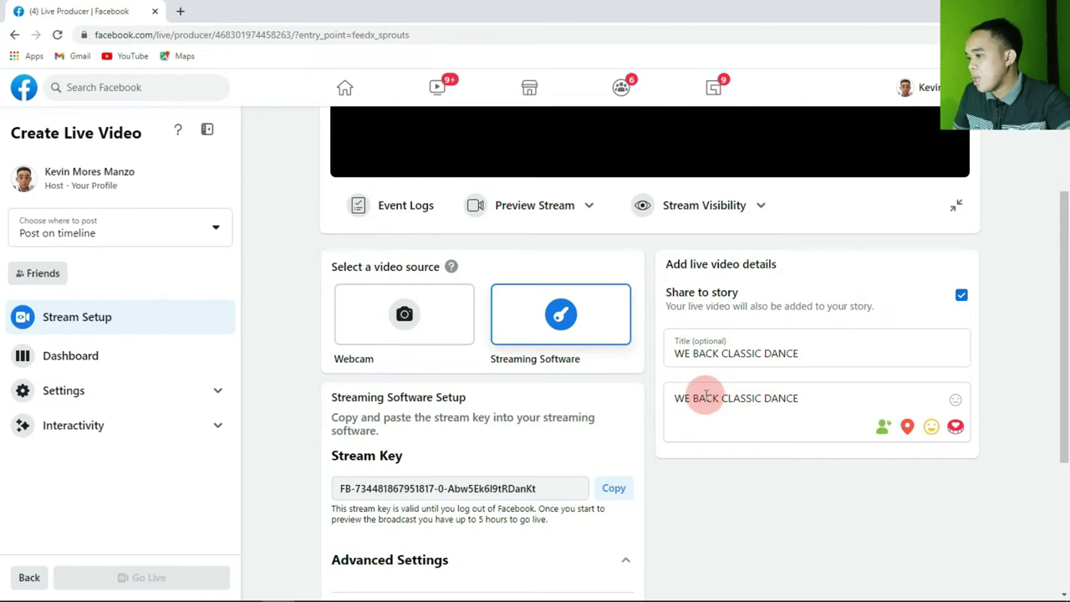
# Switch to OBS Studio and start streaming the scene.
pyautogui.scroll(-2, 481, 428)
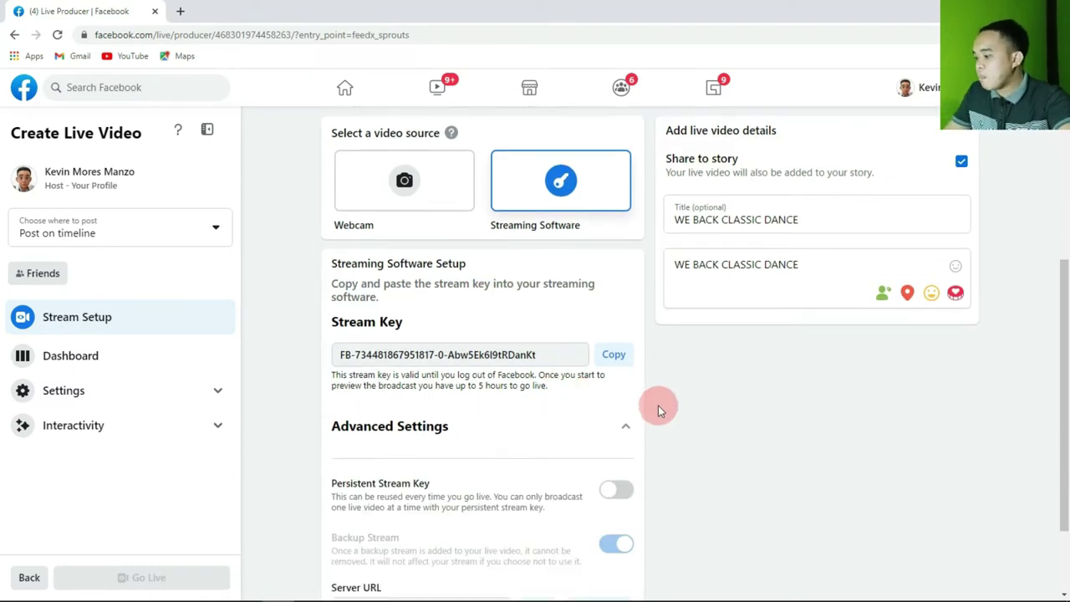
pyautogui.scroll(-1, 658, 406)
pyautogui.moveTo(422, 589)
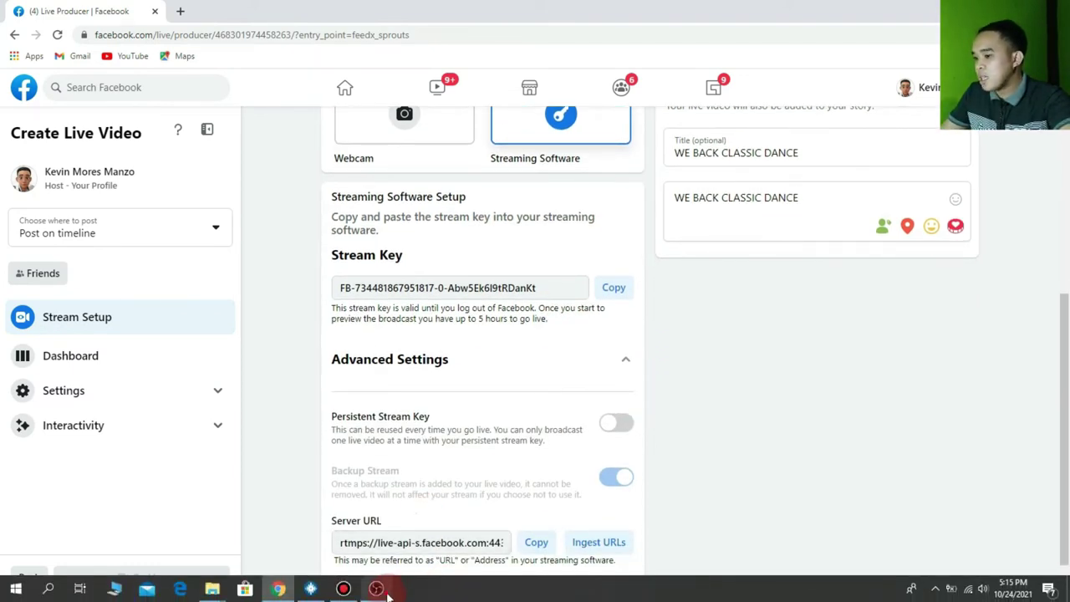
pyautogui.click(383, 591)
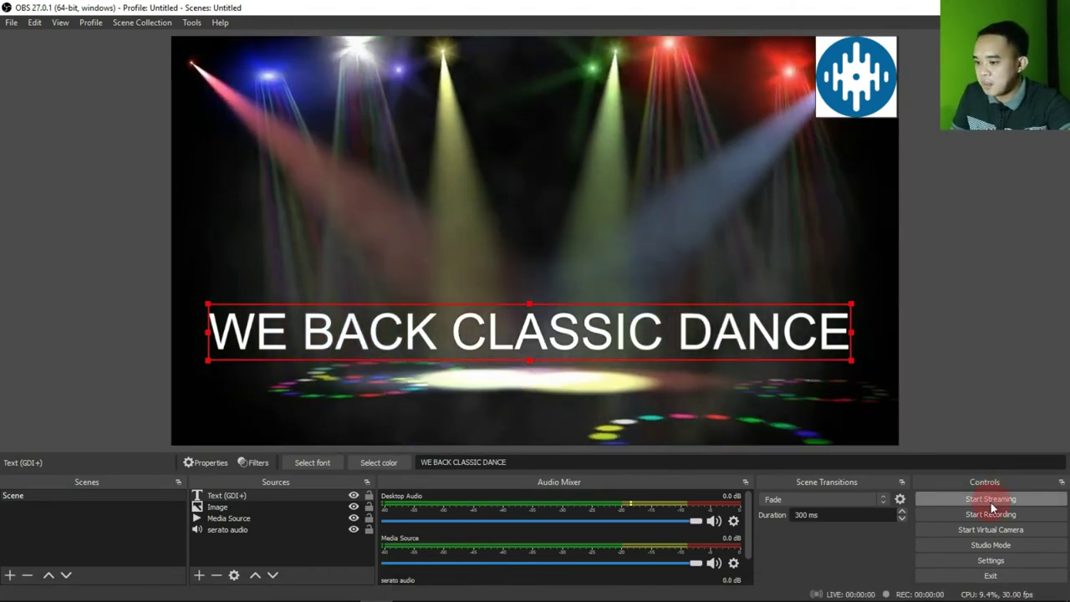
pyautogui.click(991, 502)
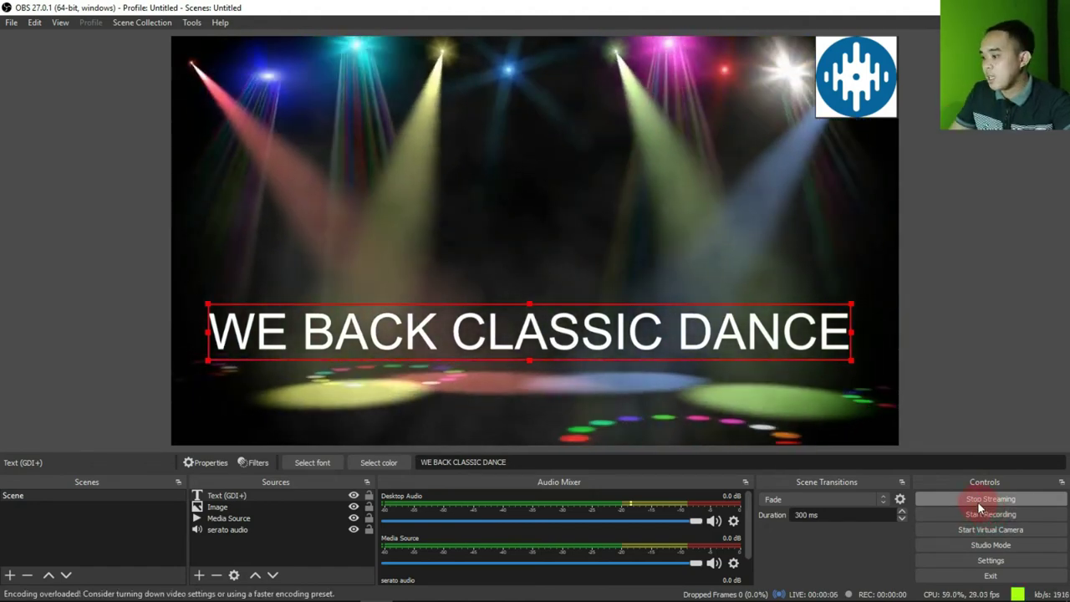
# Switch to Google Chrome and go live with the WE BACK CLASSIC DANCE broadcast on Facebook.
pyautogui.moveTo(228, 577)
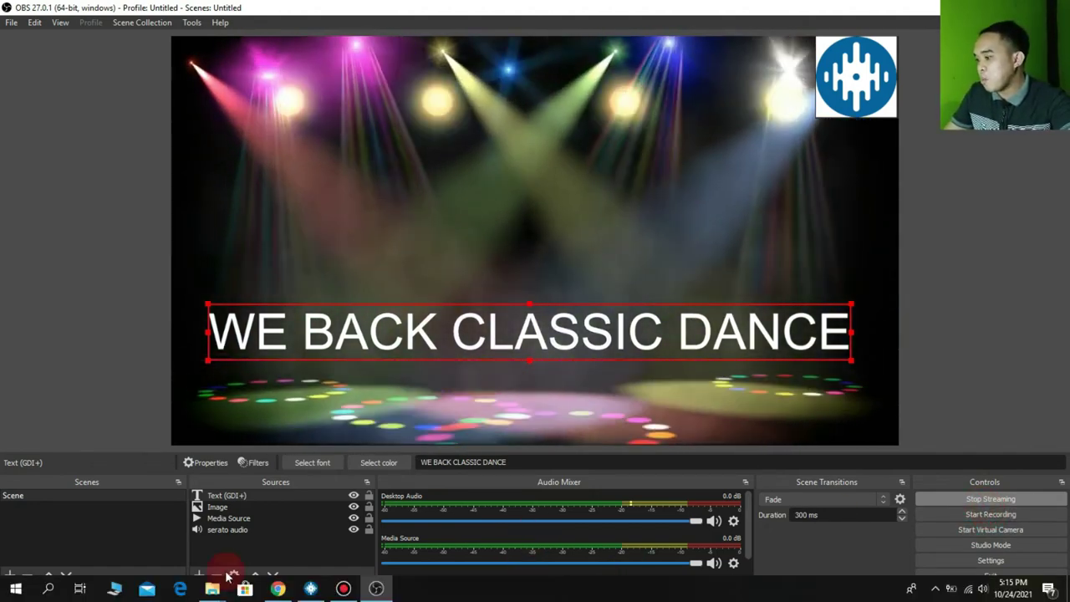
pyautogui.click(283, 590)
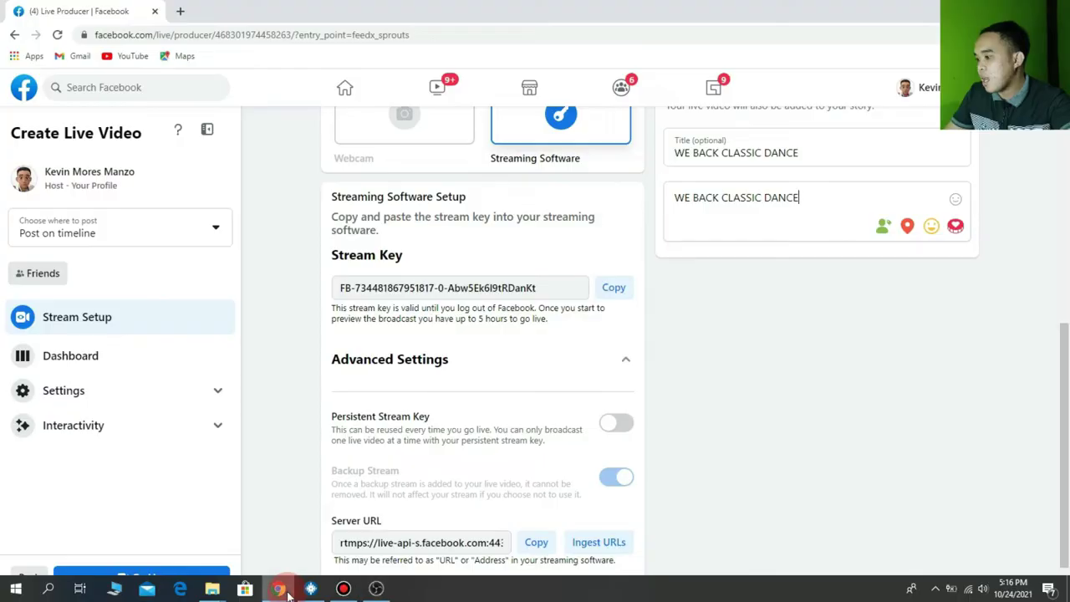
pyautogui.scroll(-1, 385, 351)
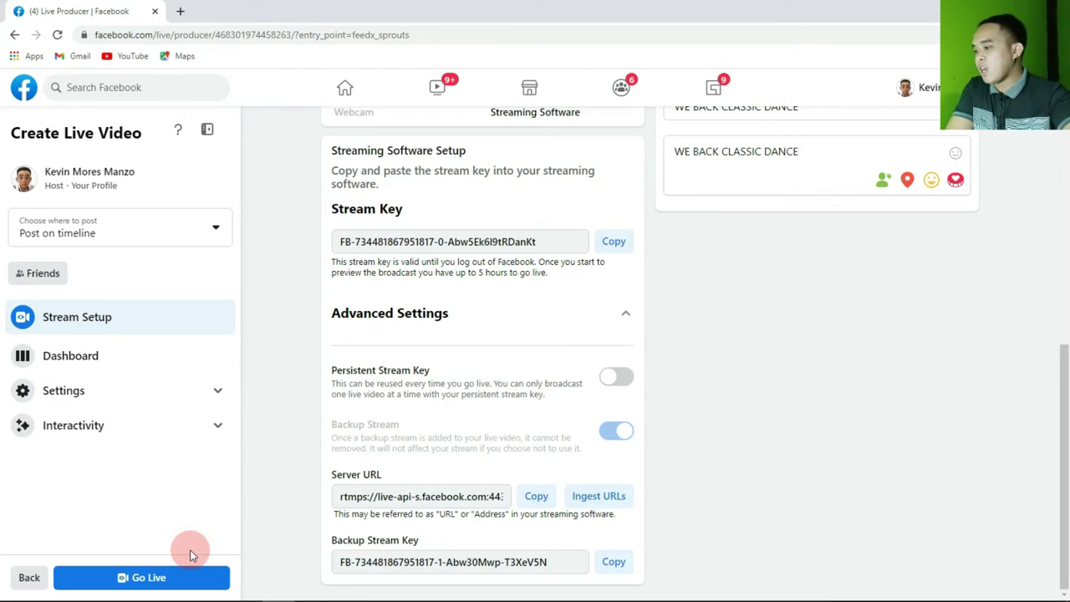
pyautogui.click(155, 581)
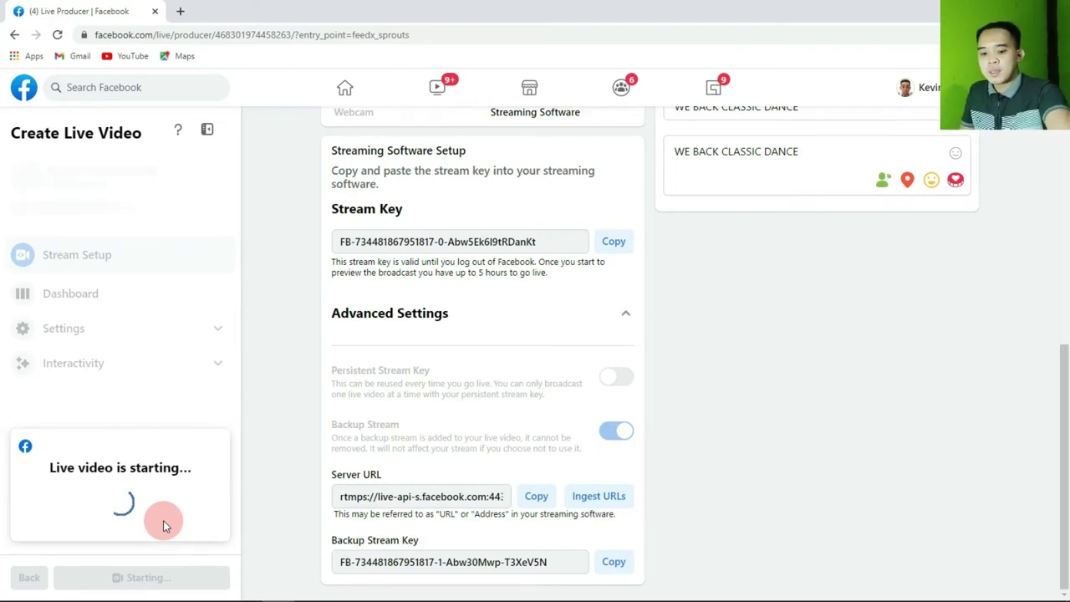
# Switch to Serato DJ Pro while the Facebook live video is starting.
pyautogui.moveTo(13, 595)
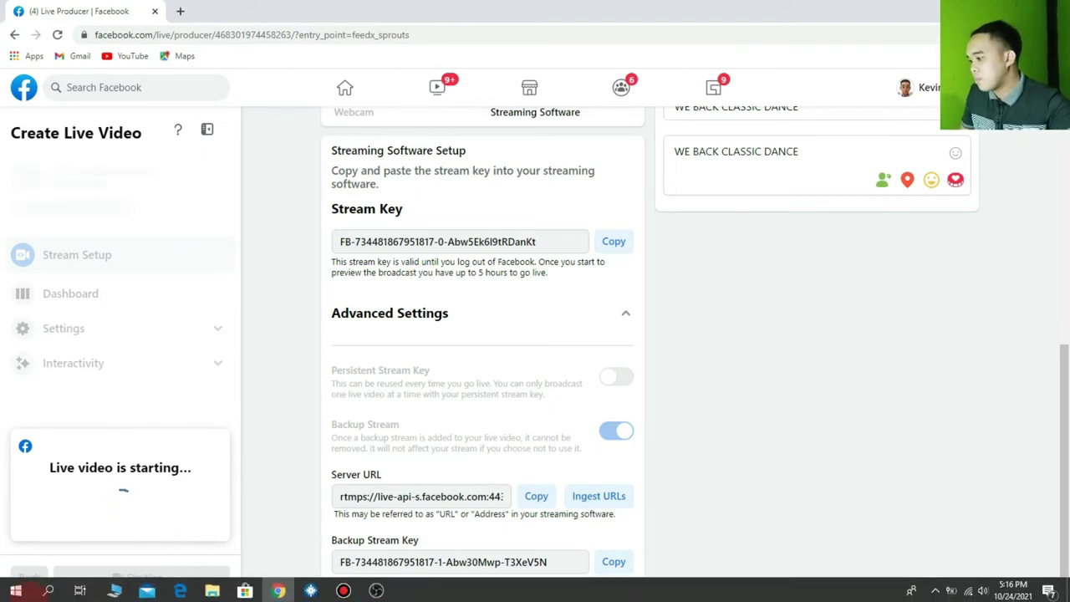
pyautogui.click(310, 591)
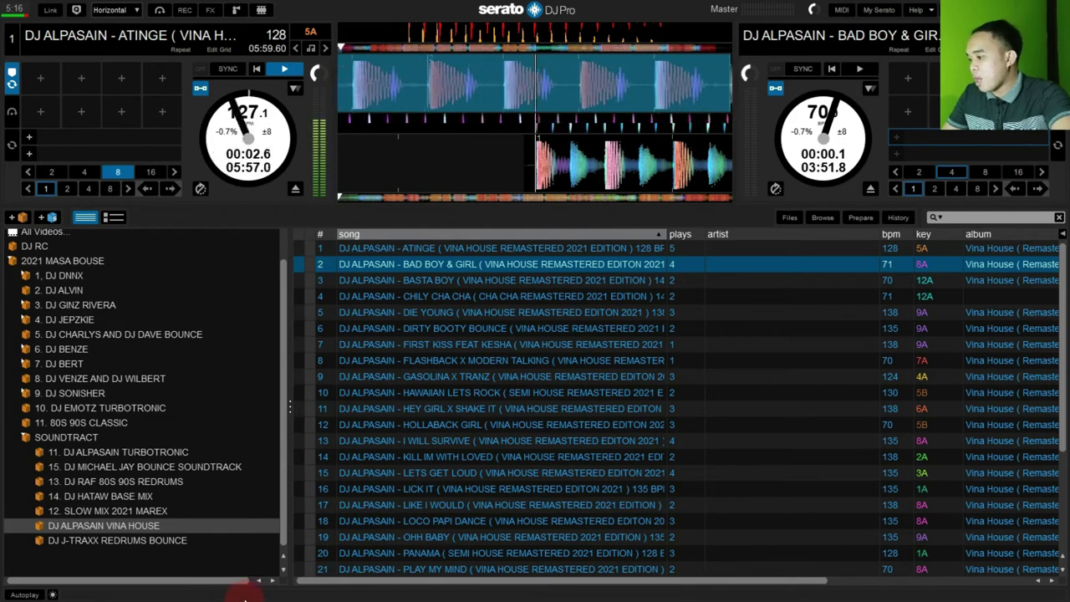
# Switch back to the Facebook Live Dashboard in Google Chrome and end the live video.
pyautogui.press('super')
pyautogui.click(280, 588)
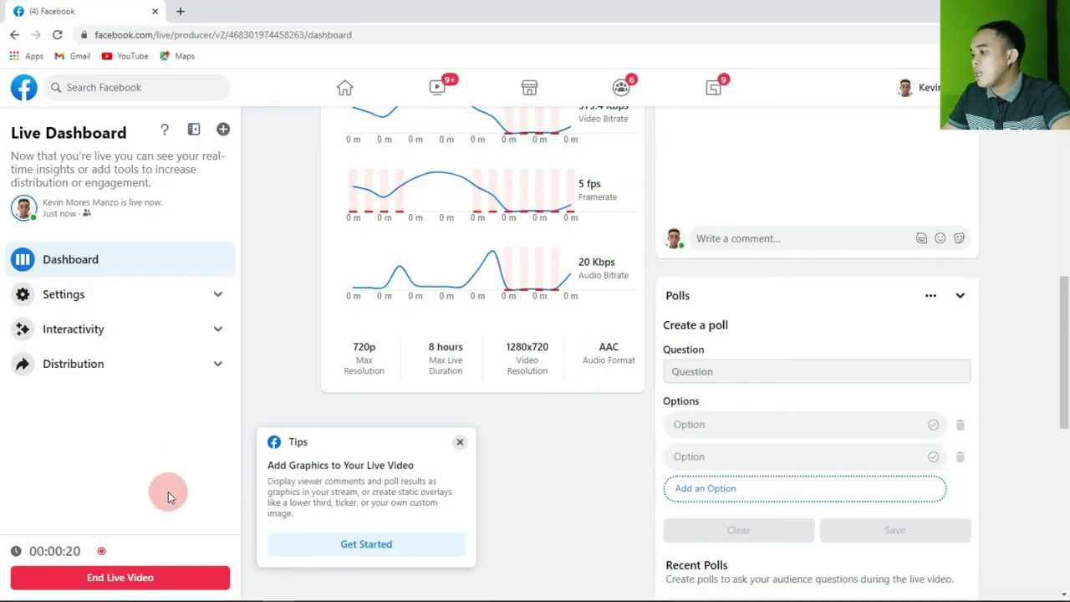
pyautogui.click(143, 581)
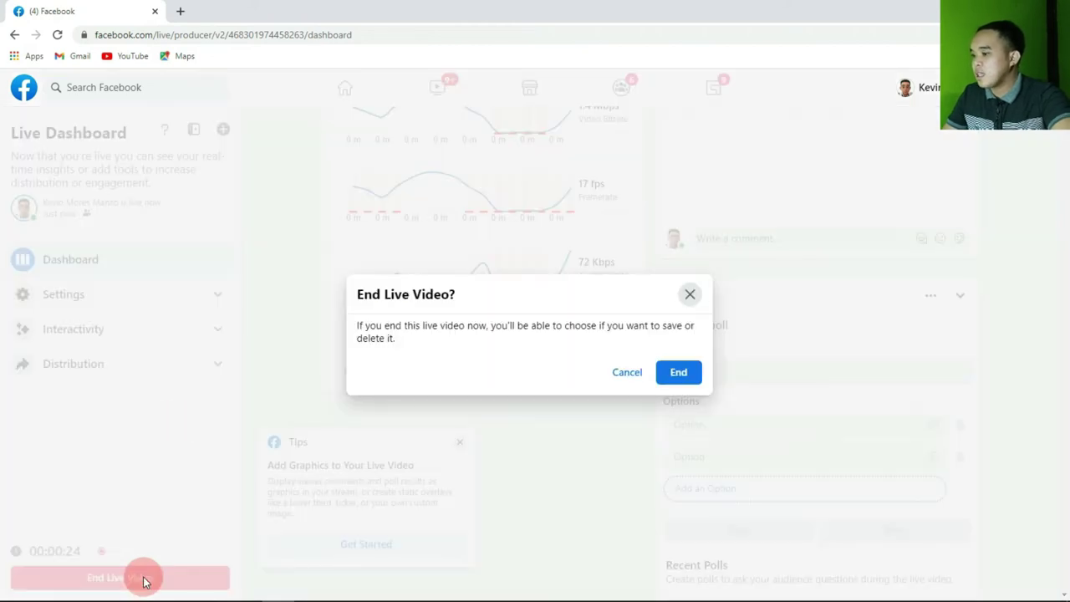
pyautogui.press('Escape')
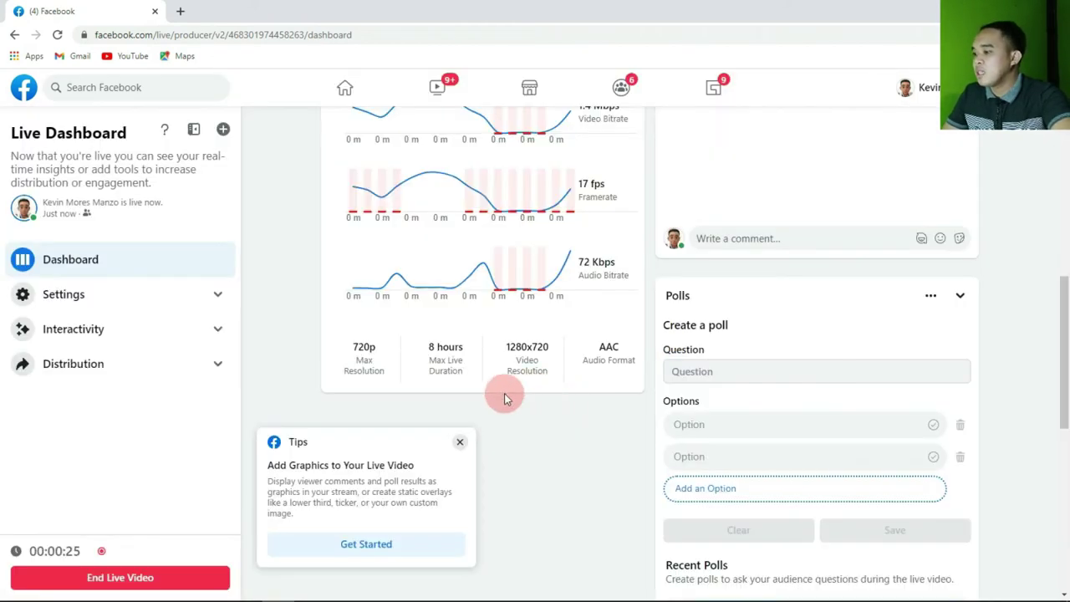
pyautogui.scroll(-5, 585, 434)
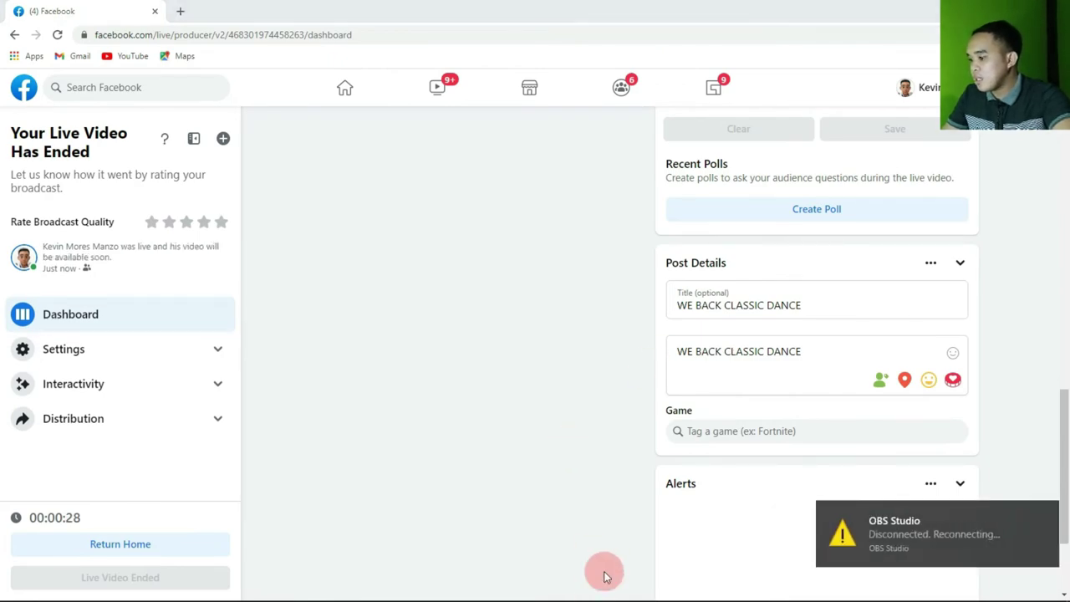
# Switch to OBS Studio, dismiss the disconnection notification and stop streaming the scene.
pyautogui.press('super')
pyautogui.click(418, 585)
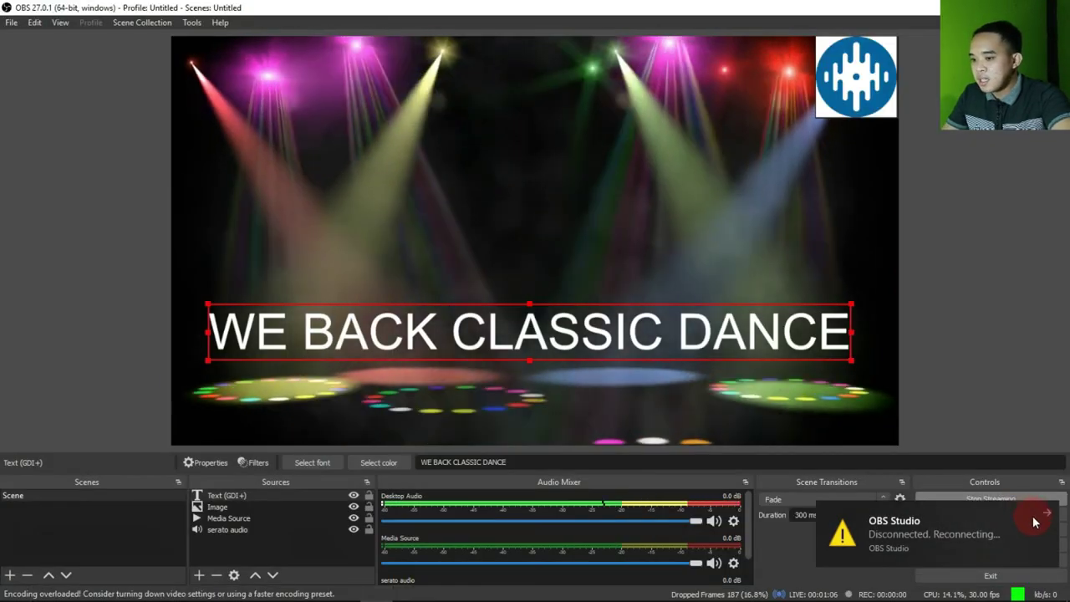
pyautogui.click(1046, 513)
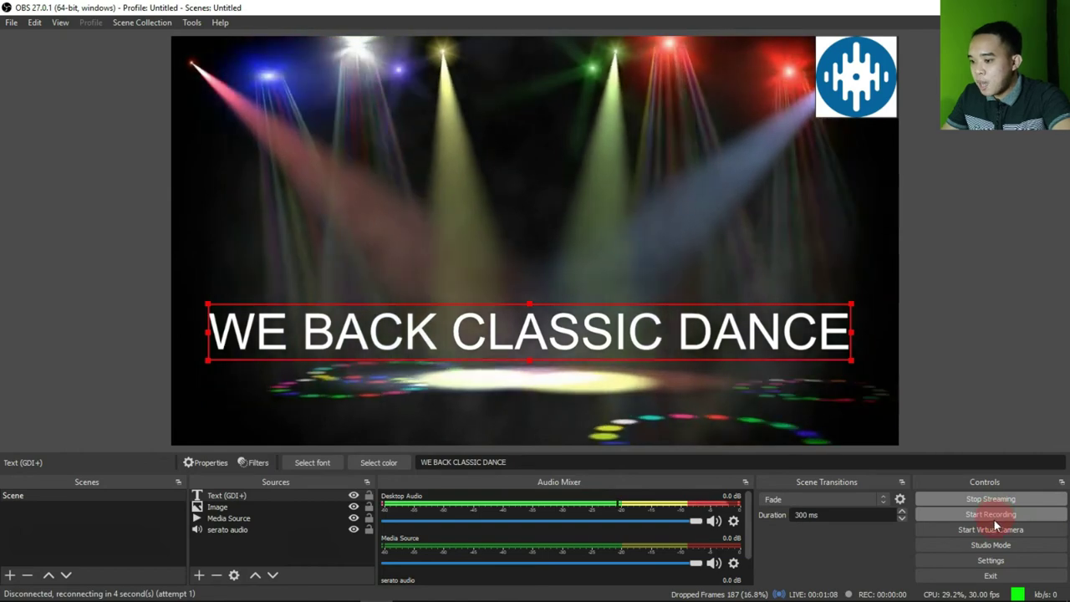
pyautogui.click(983, 499)
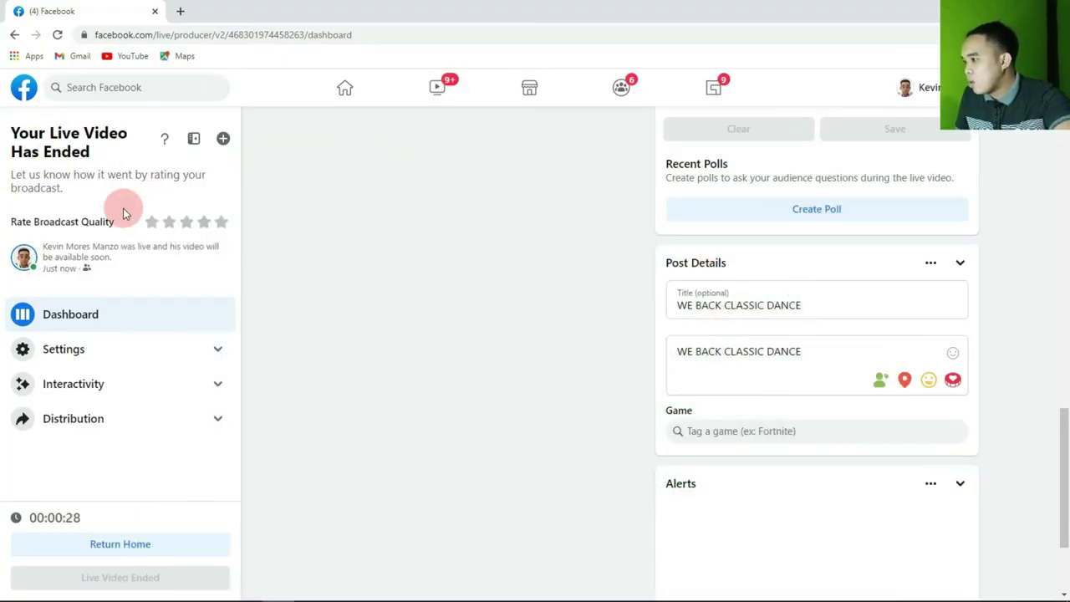
# Go to the Facebook home feed and play back the ended WE BACK CLASSIC DANCE live video with sound.
pyautogui.click(321, 90)
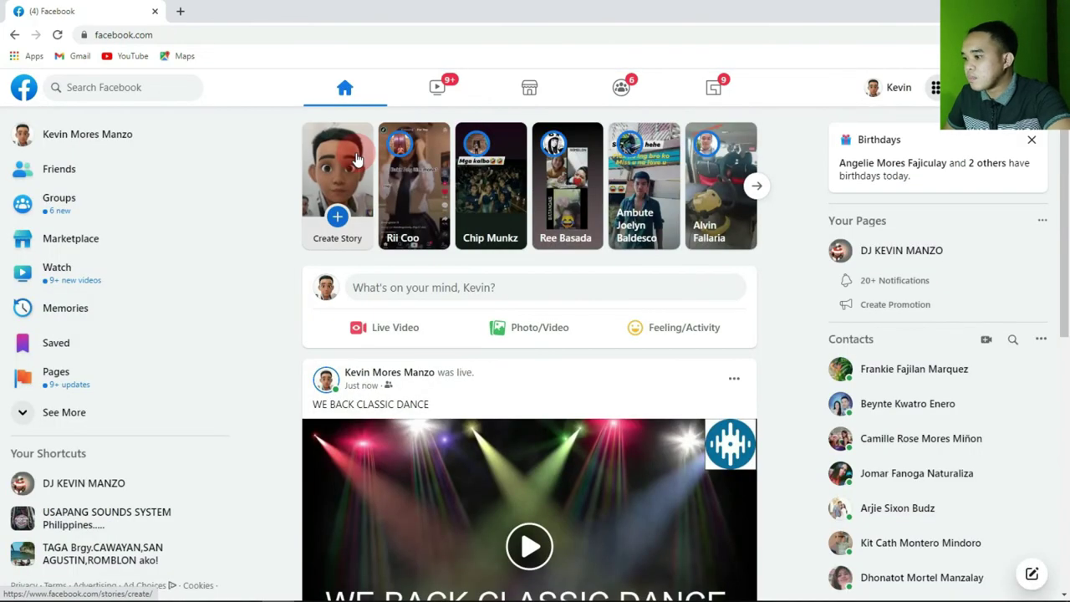
pyautogui.scroll(-3, 561, 402)
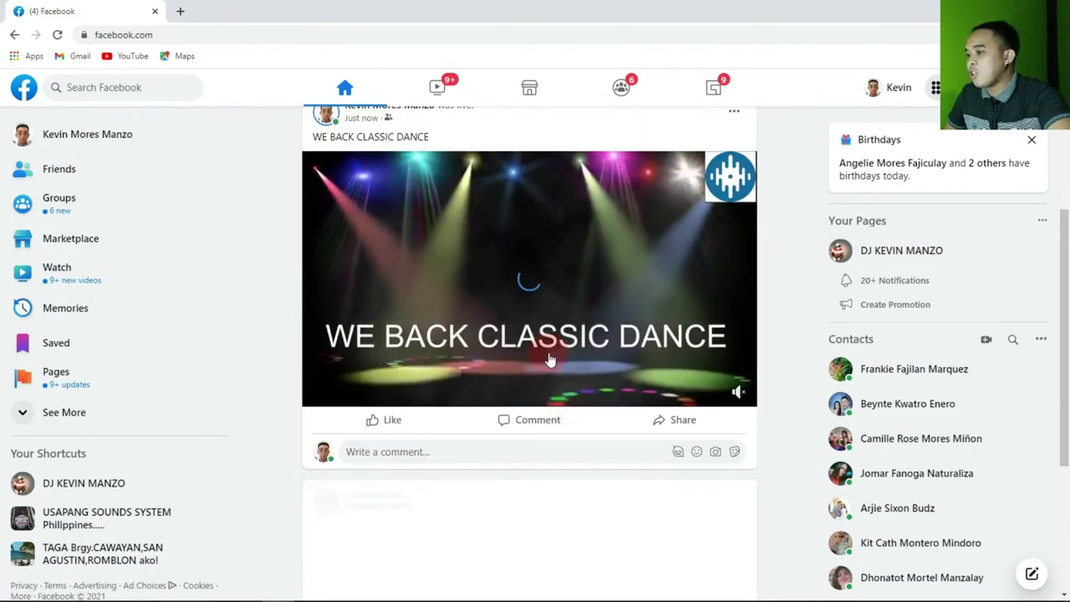
pyautogui.click(739, 393)
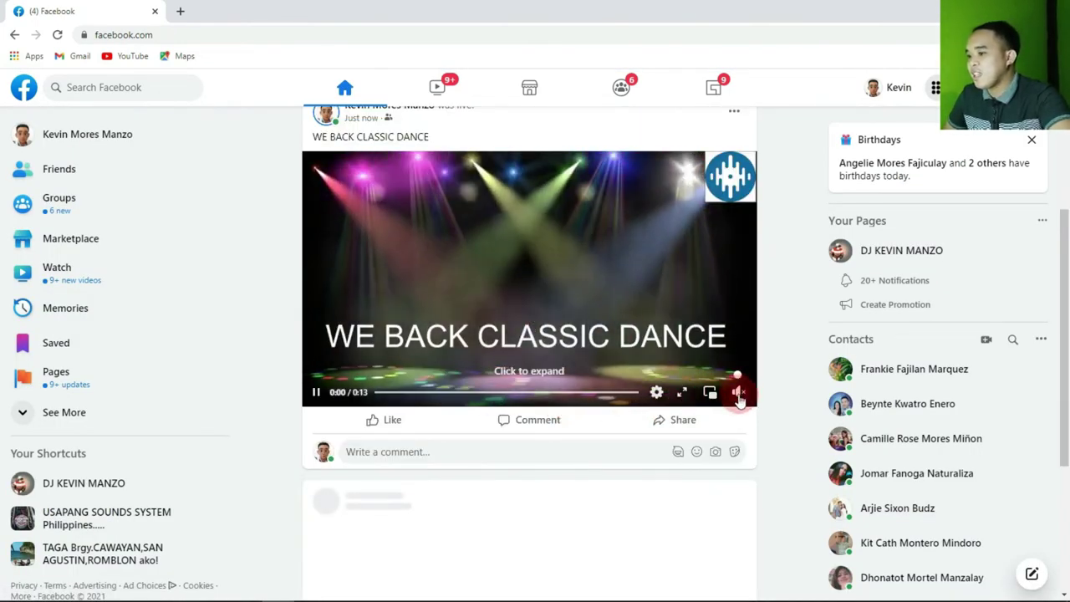
pyautogui.scroll(2, 463, 357)
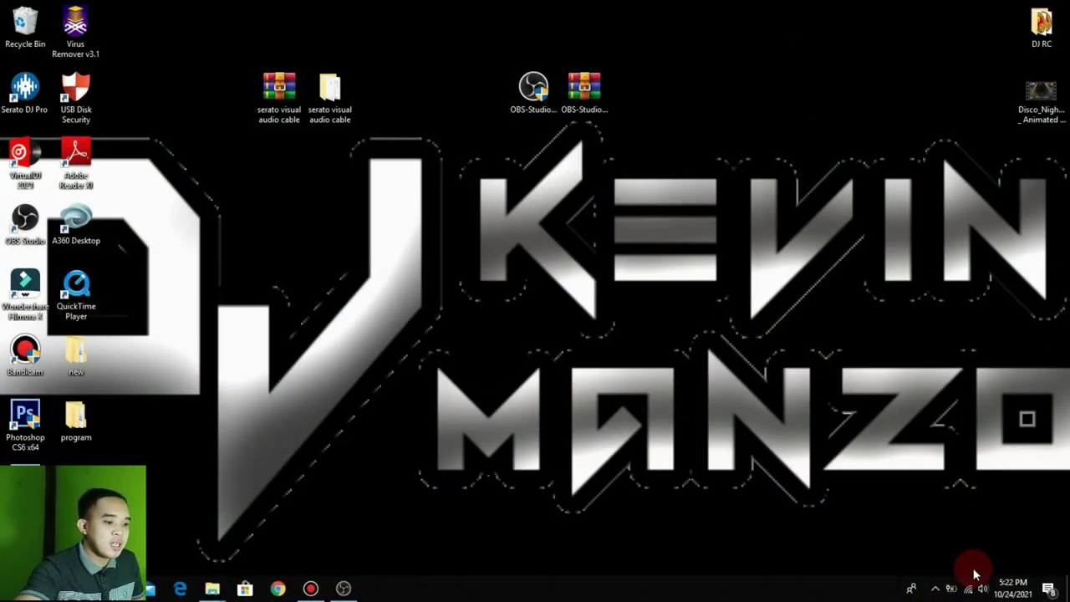
# Open the Windows playback devices and set the ready 2- High Definition Audio Device speakers as the default device.
pyautogui.rightClick(983, 590)
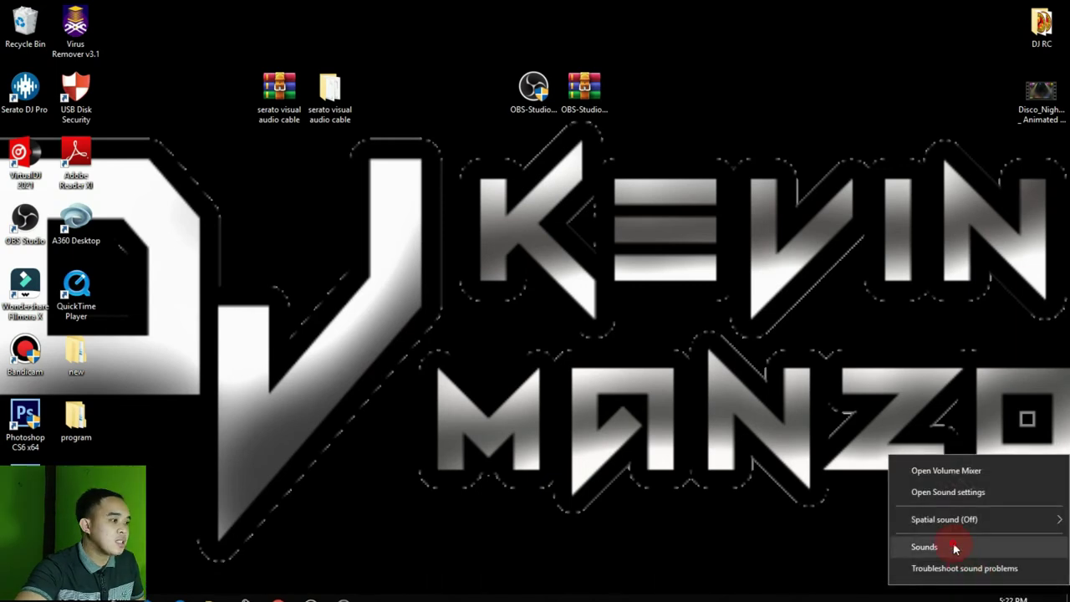
pyautogui.click(956, 549)
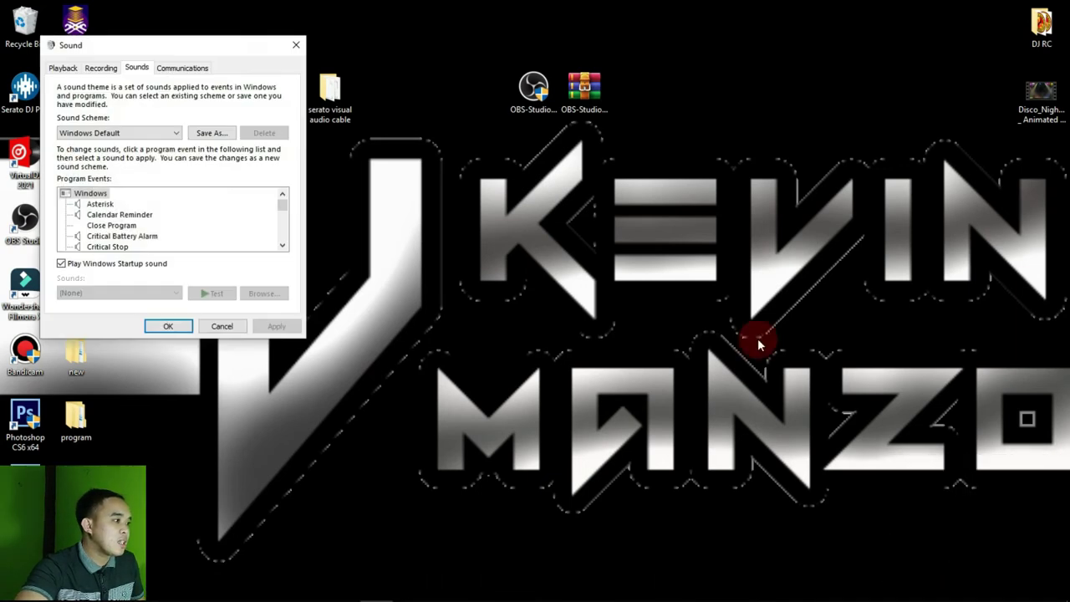
pyautogui.click(63, 68)
pyautogui.click(144, 163)
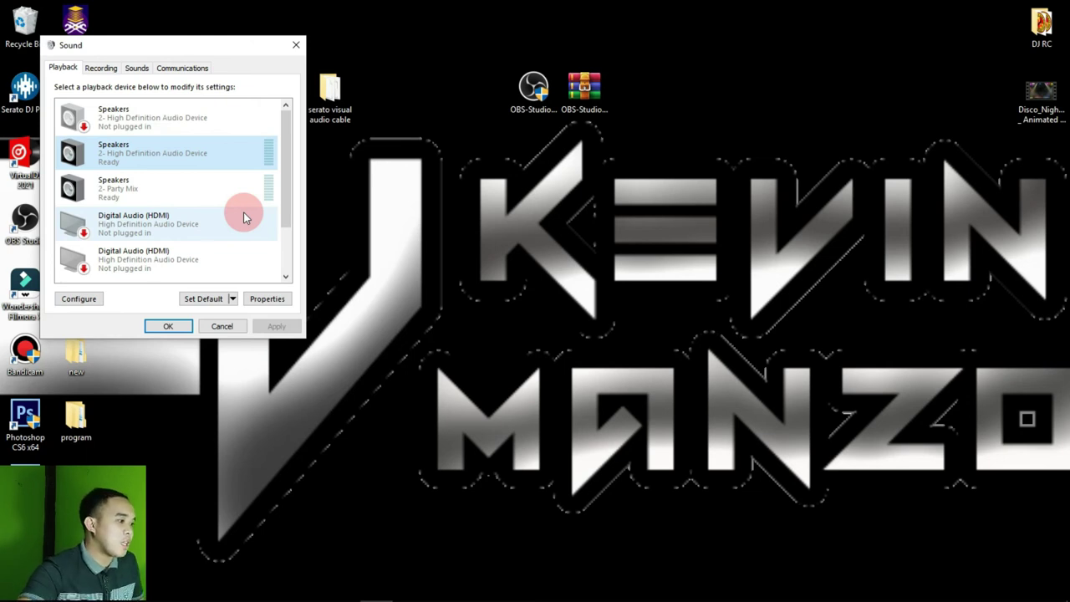
pyautogui.moveTo(286, 196); pyautogui.dragTo(286, 247)
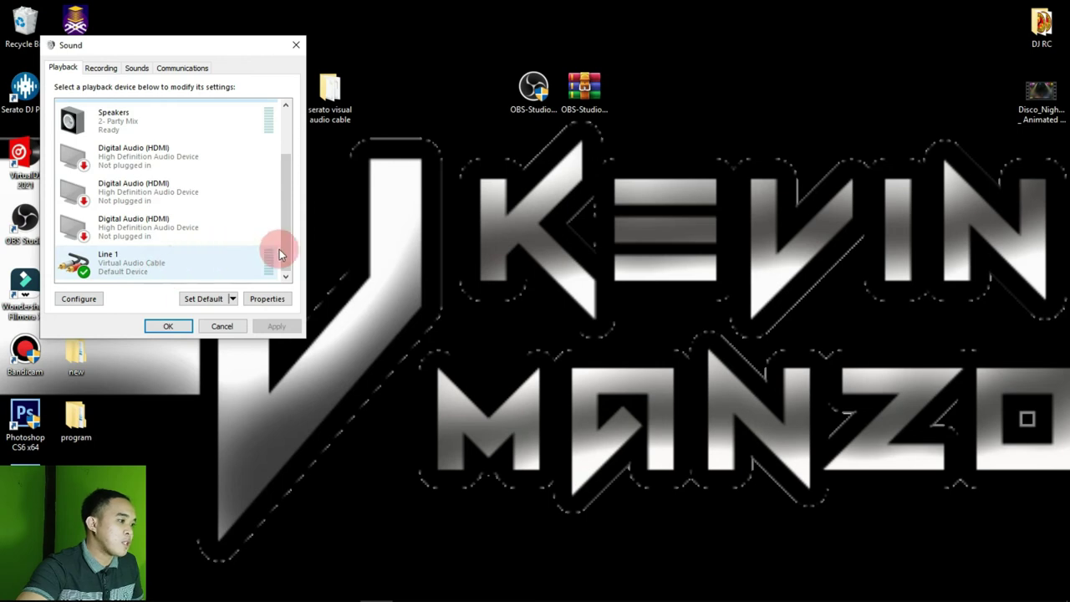
pyautogui.moveTo(282, 248); pyautogui.dragTo(295, 191)
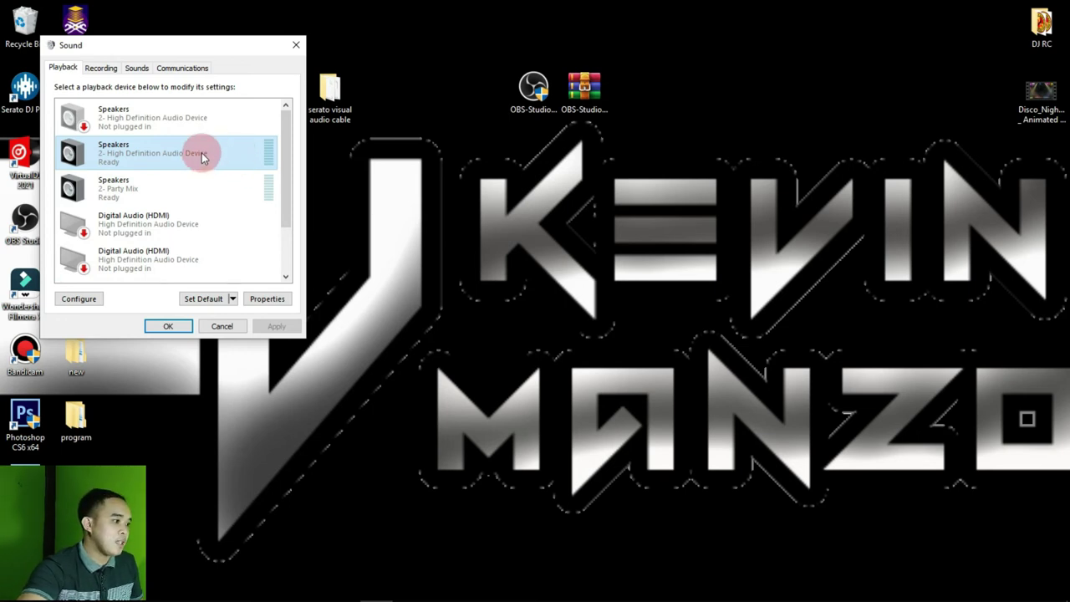
pyautogui.click(199, 297)
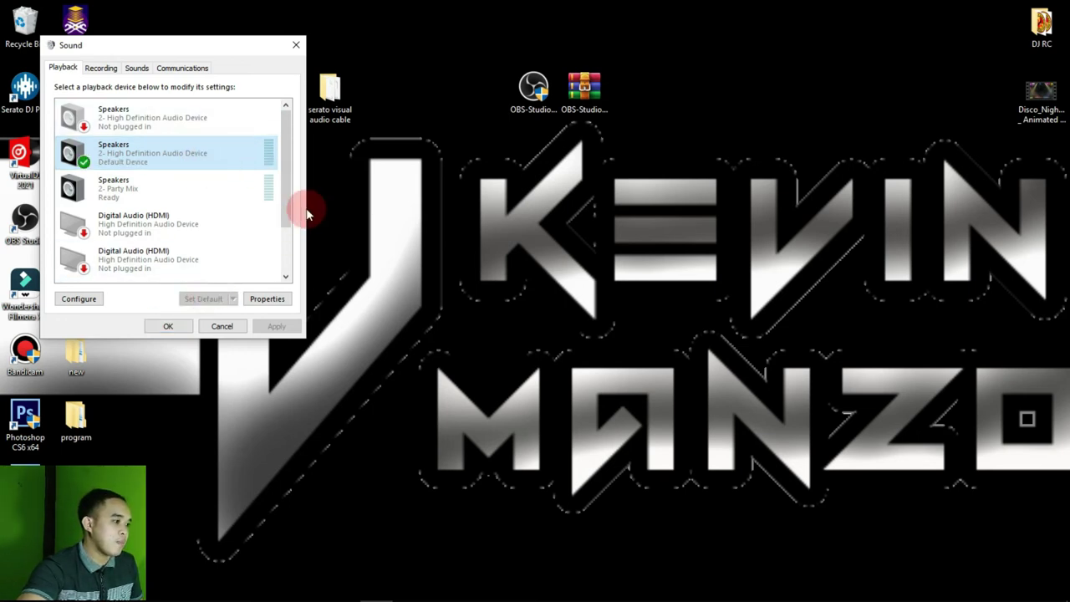
# Set Line 1 (Virtual Audio Cable) as the default playback device and accept the sound settings.
pyautogui.moveTo(284, 205); pyautogui.dragTo(289, 258)
pyautogui.click(199, 274)
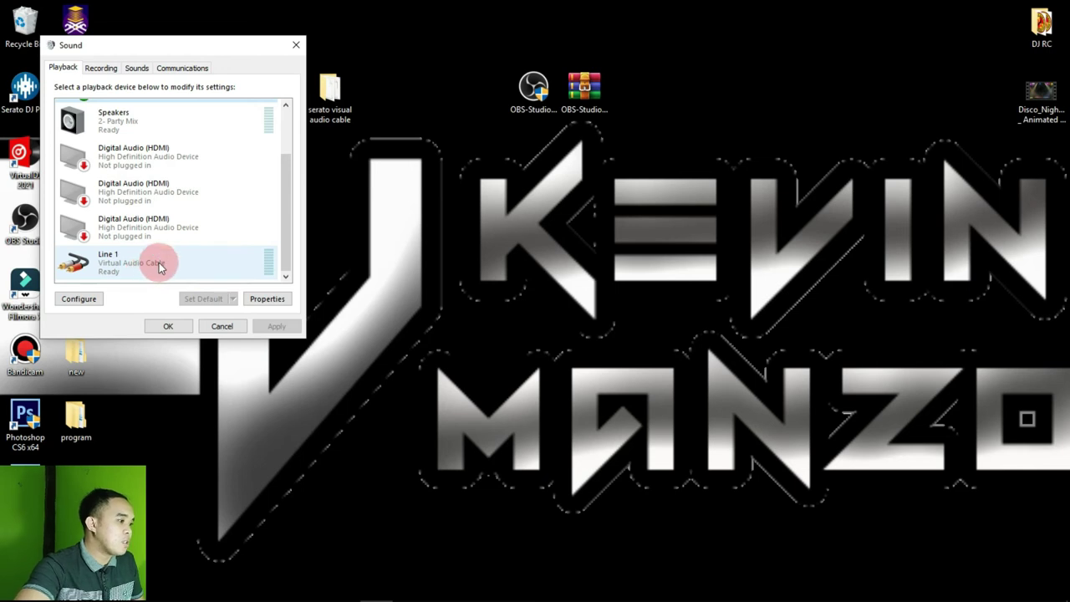
pyautogui.click(159, 266)
pyautogui.click(209, 299)
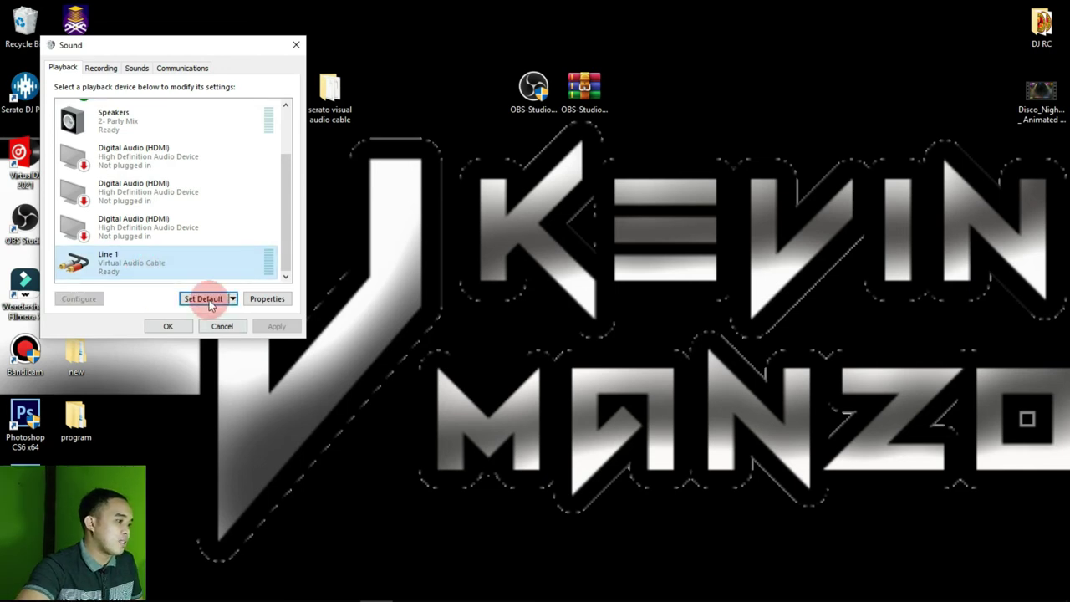
pyautogui.click(173, 326)
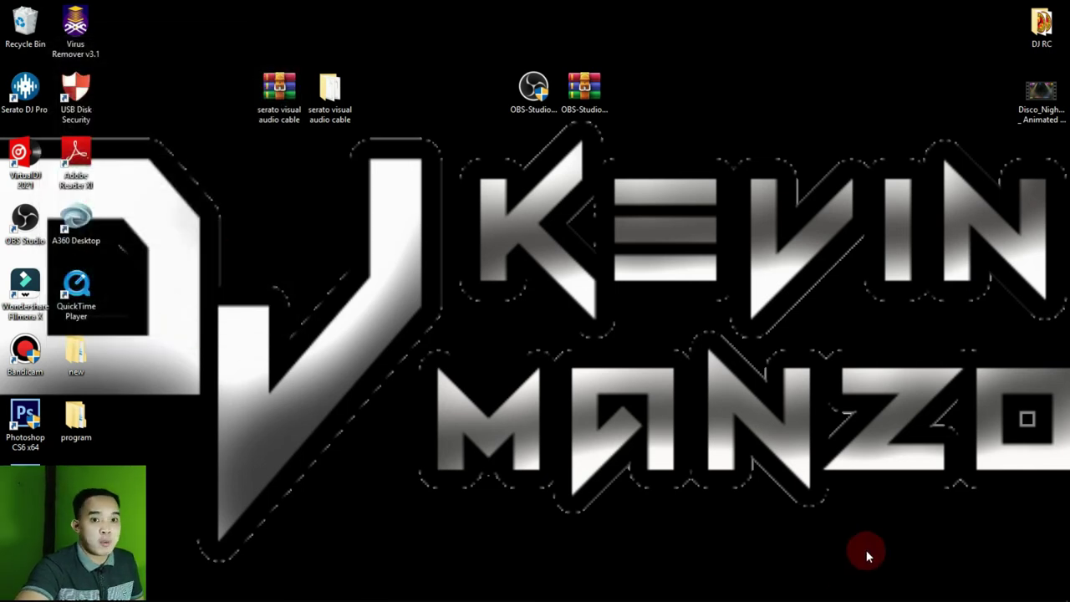
# Reopen the Windows sound settings, make the ready 2- High Definition Audio Device speakers the default playback device and accept.
pyautogui.moveTo(805, 590)
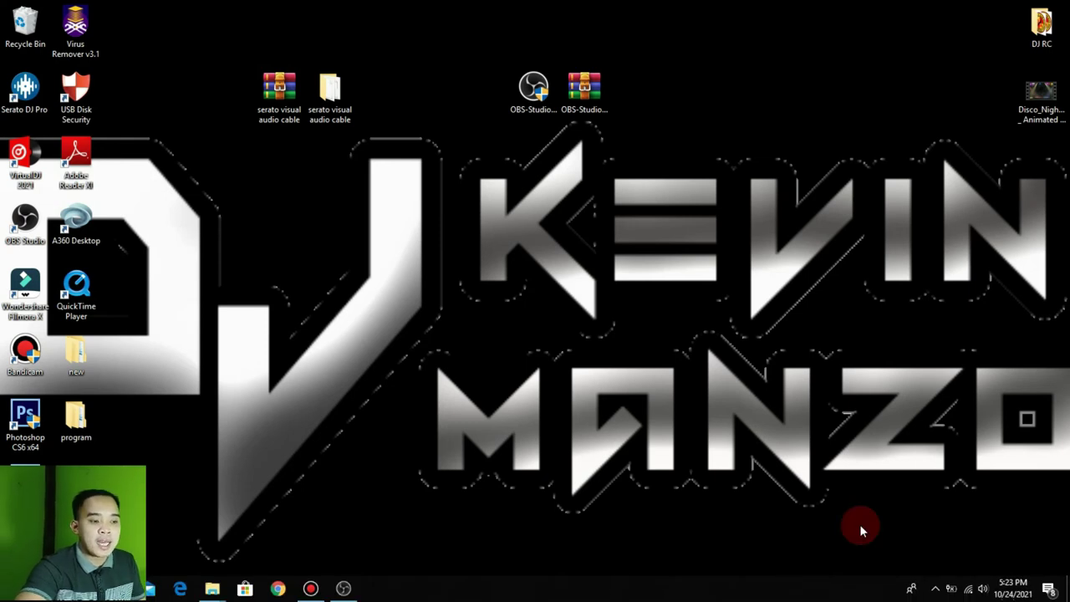
pyautogui.rightClick(987, 590)
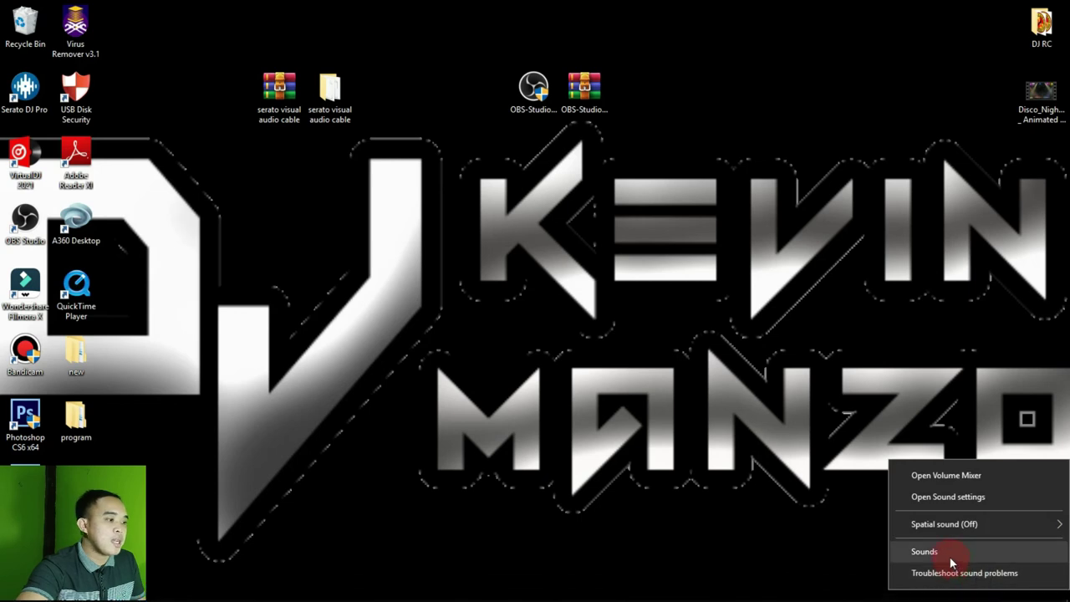
pyautogui.click(936, 554)
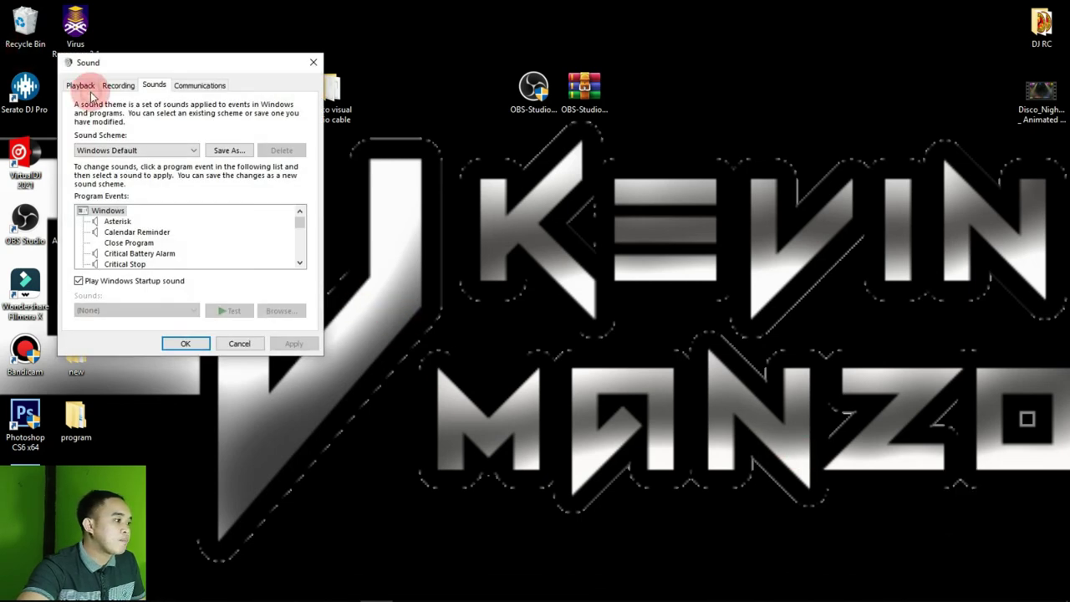
pyautogui.click(88, 88)
pyautogui.click(153, 172)
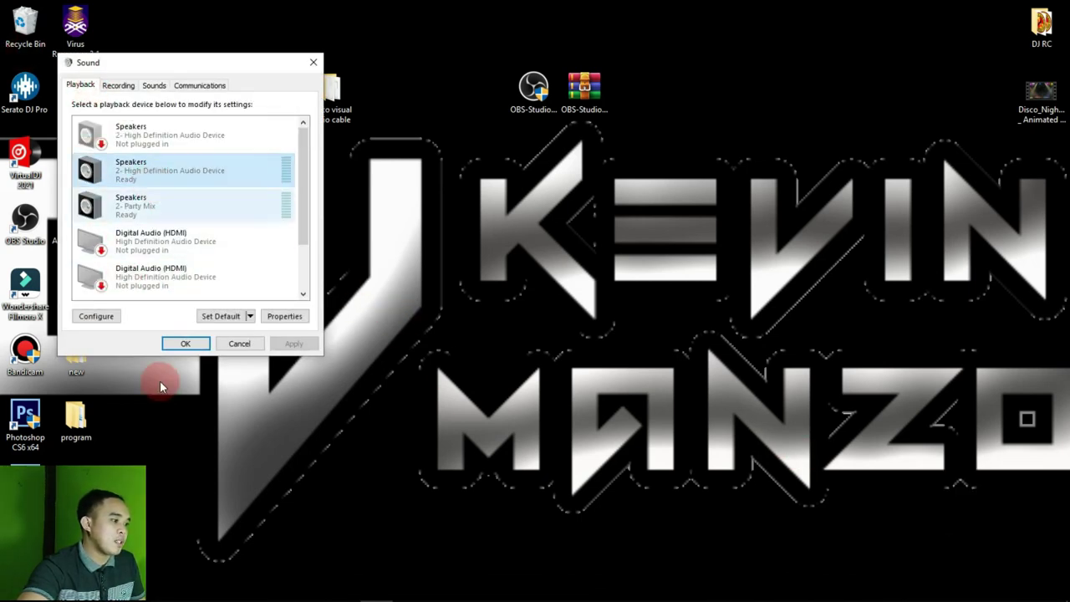
pyautogui.click(222, 316)
pyautogui.click(184, 343)
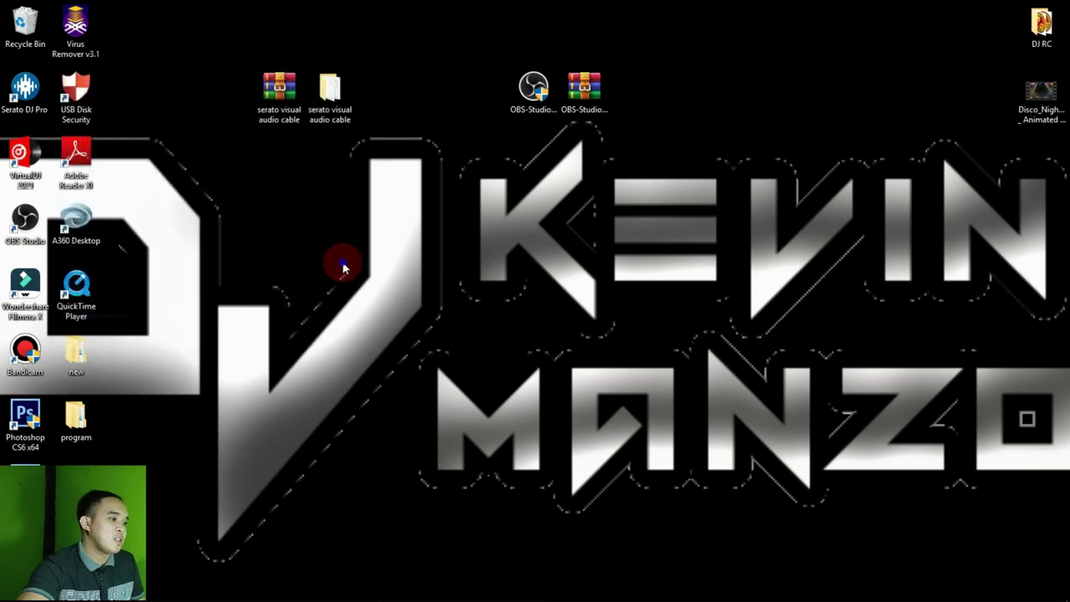
pyautogui.rightClick(342, 267)
pyautogui.click(368, 303)
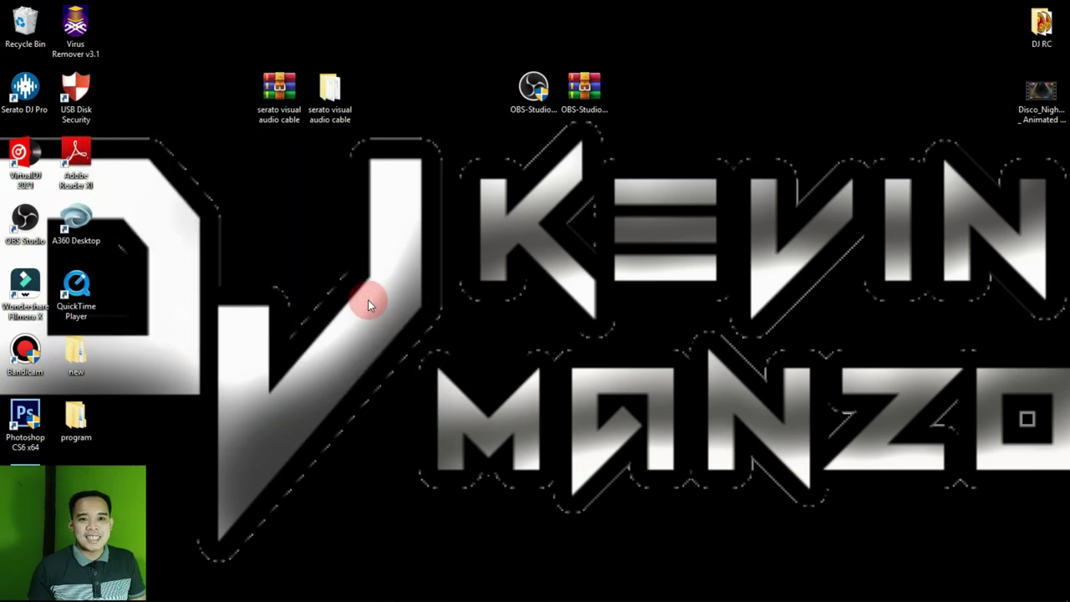